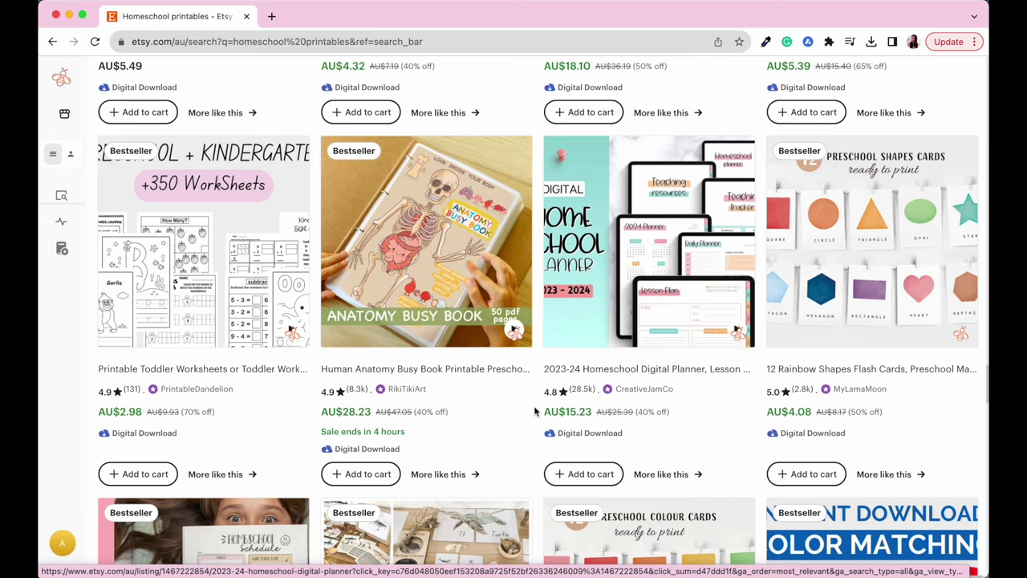
# - Browse the homeschool printables search results for bestselling product ideas
pyautogui.scroll(-4, 533, 405)
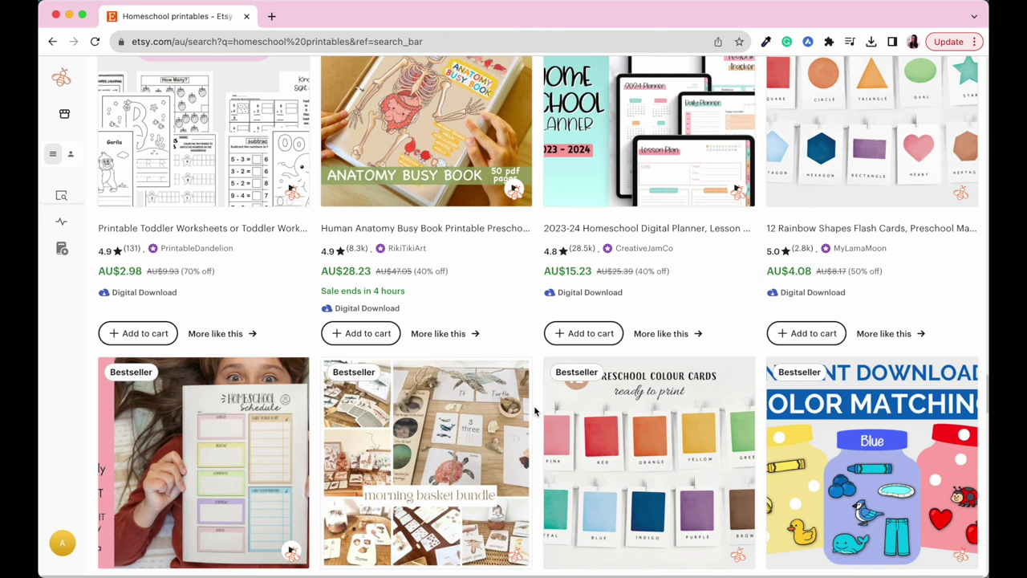
pyautogui.scroll(-3, 535, 411)
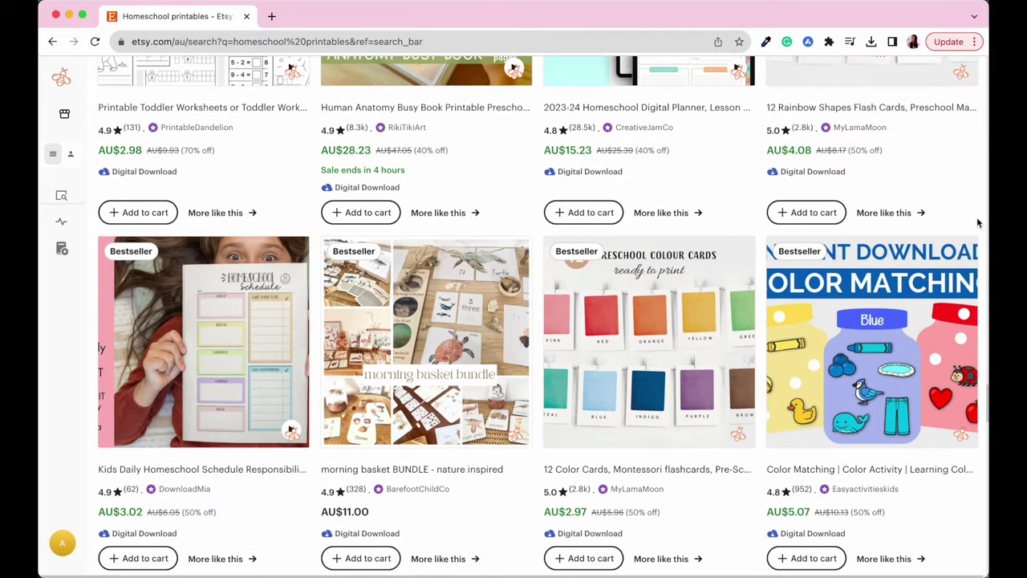
pyautogui.scroll(-2, 976, 216)
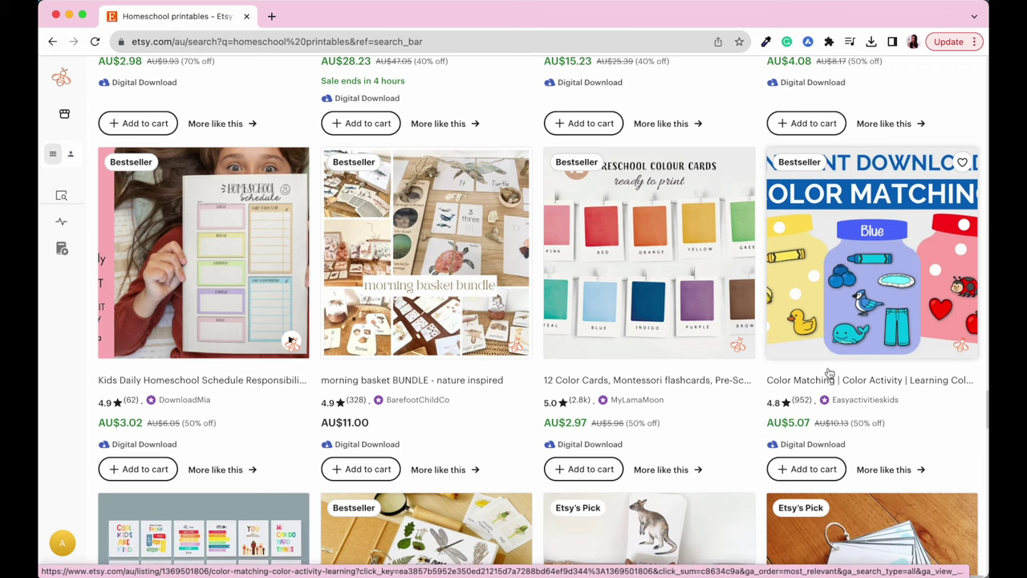
pyautogui.scroll(-20, 829, 371)
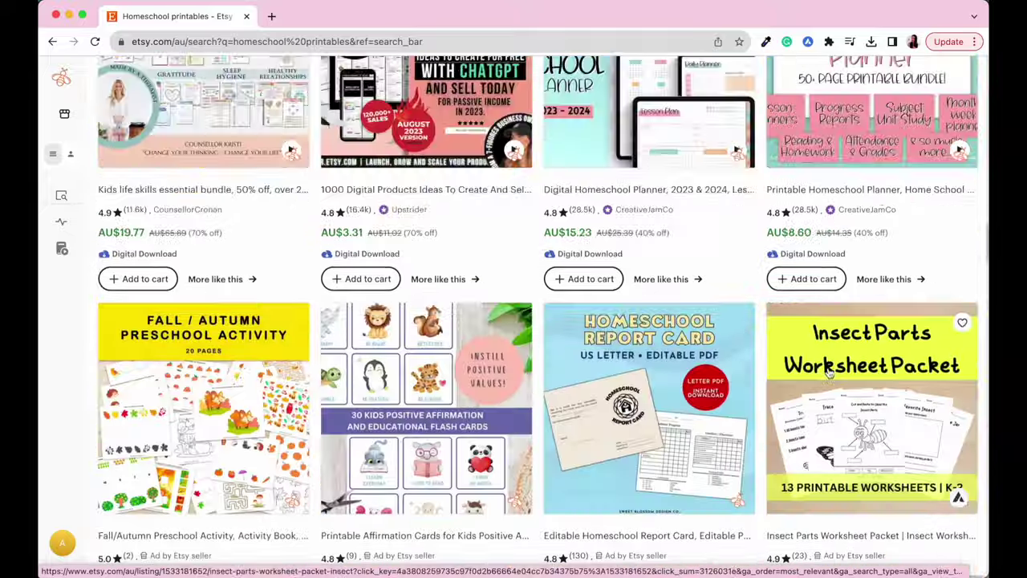
pyautogui.scroll(20, 828, 371)
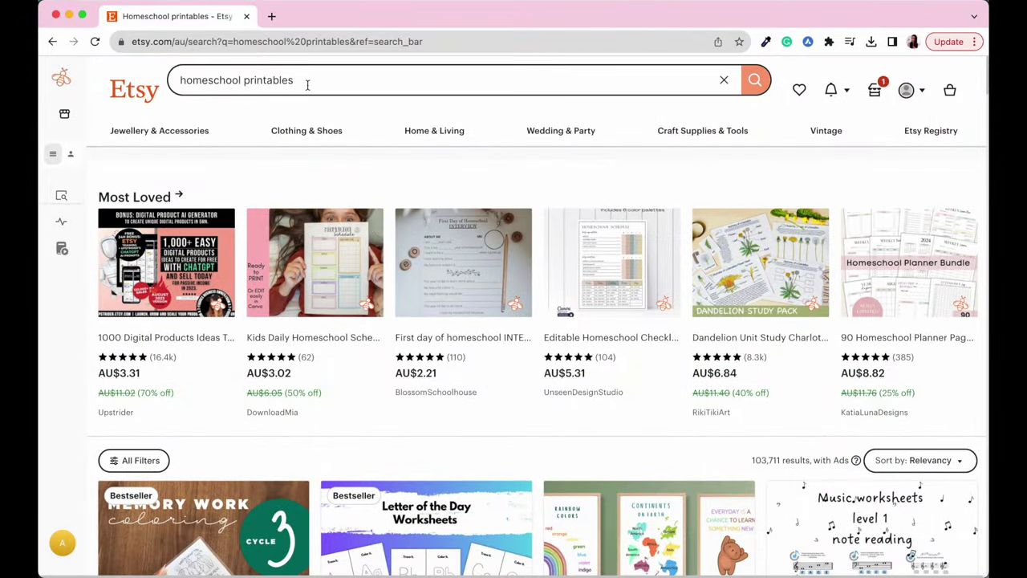
# - Change the Etsy search to "homeschool color matching" and run it
pyautogui.click(245, 81)
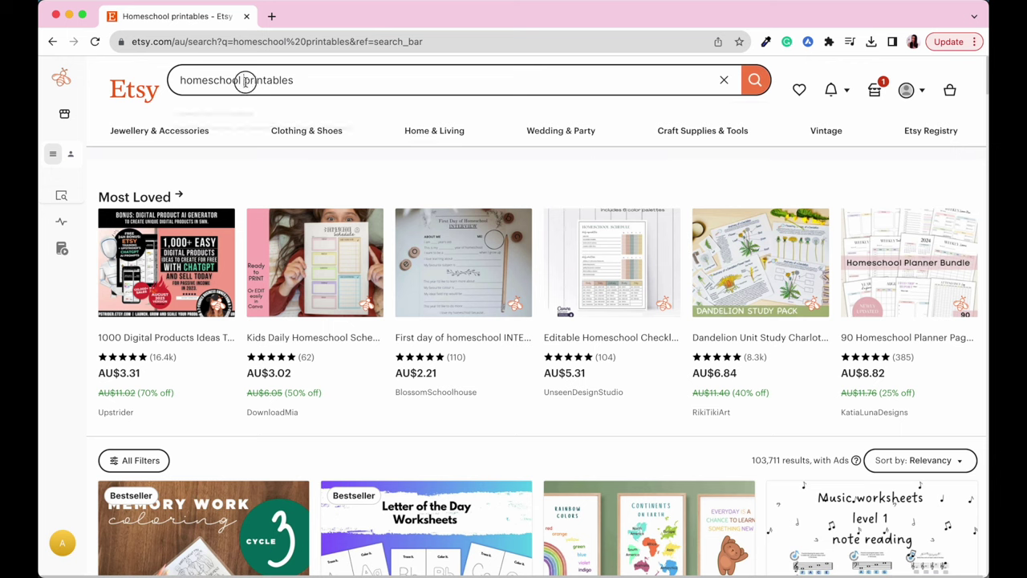
pyautogui.doubleClick(316, 81)
pyautogui.write('color matching')
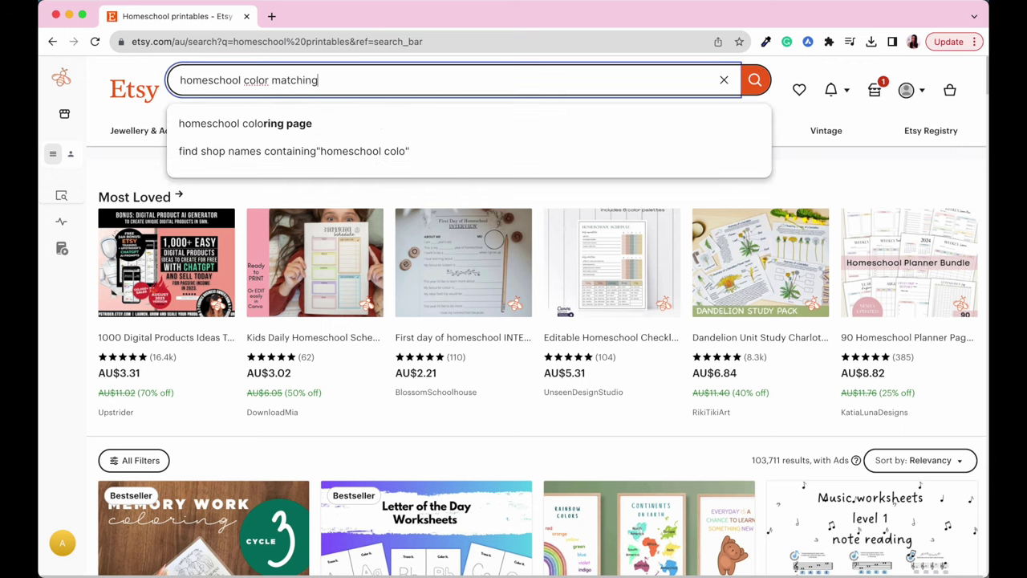
pyautogui.press('Return')
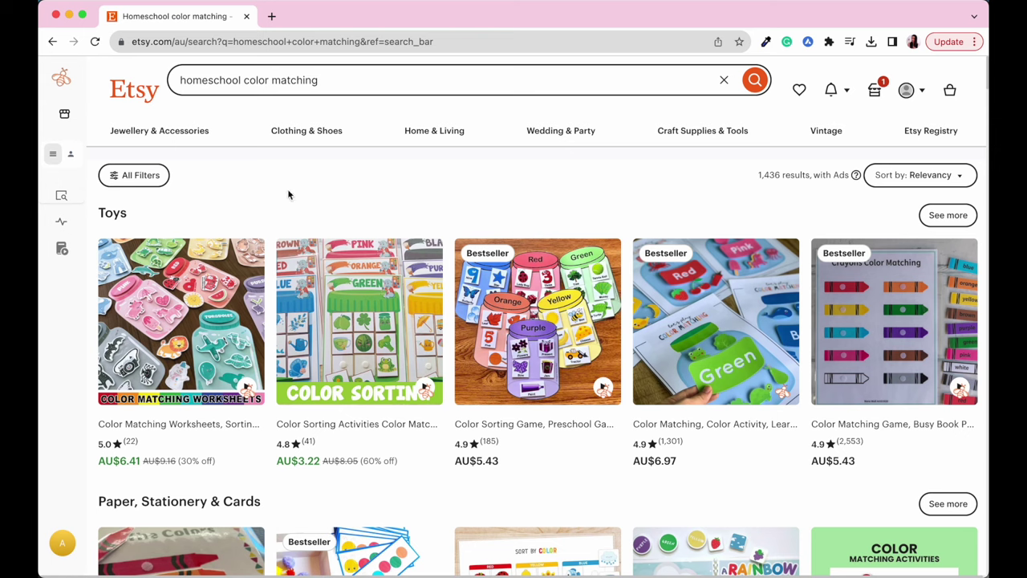
# - Open EverBee's Product Analytics for the homeschool color matching search and extend it to the entire listing database
pyautogui.moveTo(80, 273)
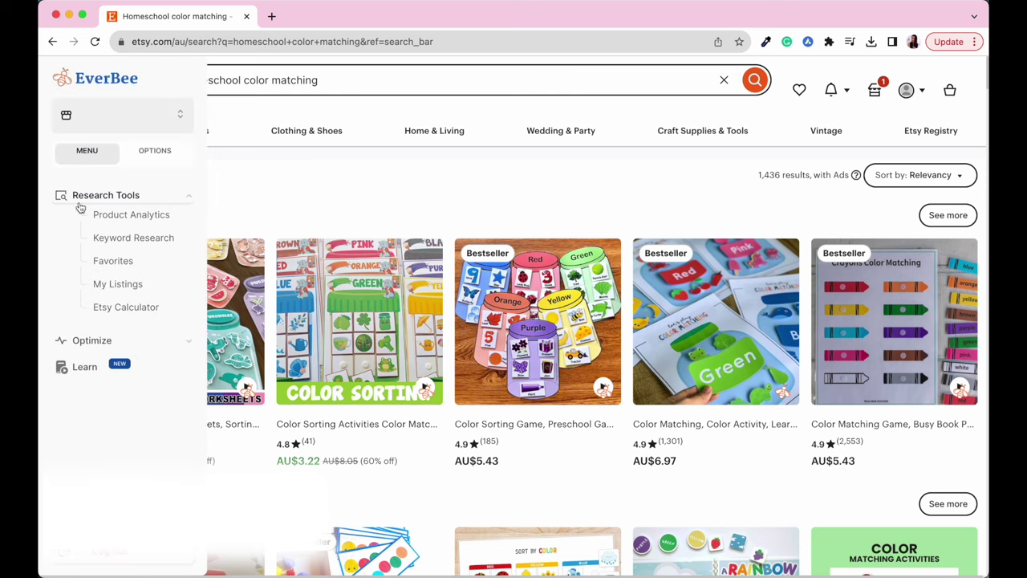
pyautogui.click(147, 225)
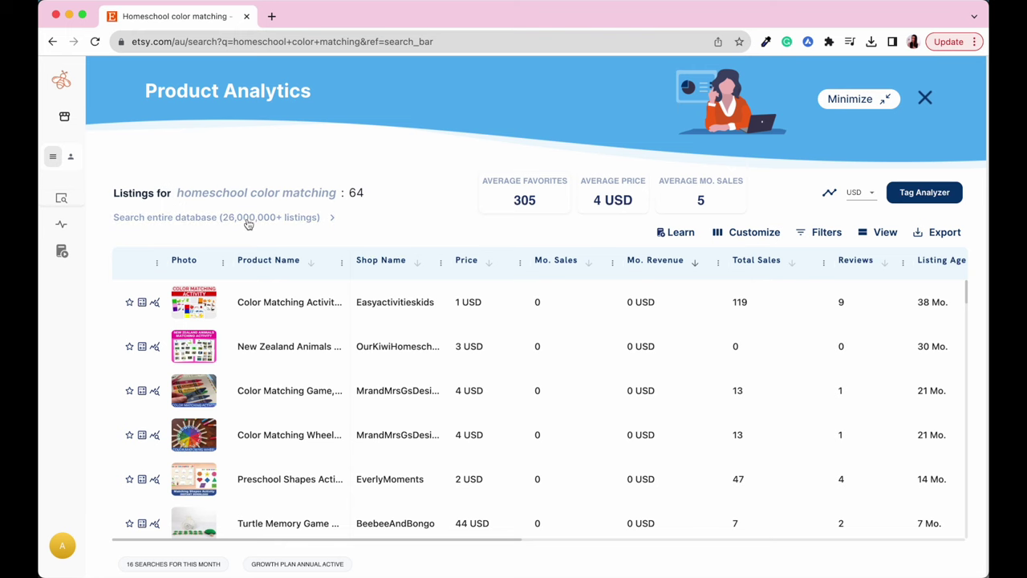
pyautogui.click(302, 219)
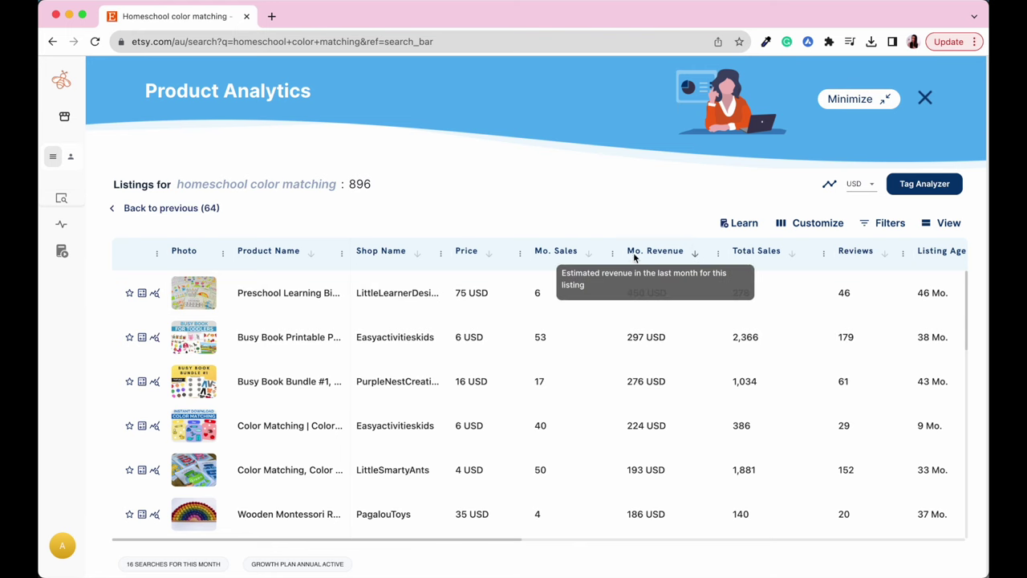
# - Sort the listings by monthly revenue from highest to lowest and review the top-earning products
pyautogui.click(697, 256)
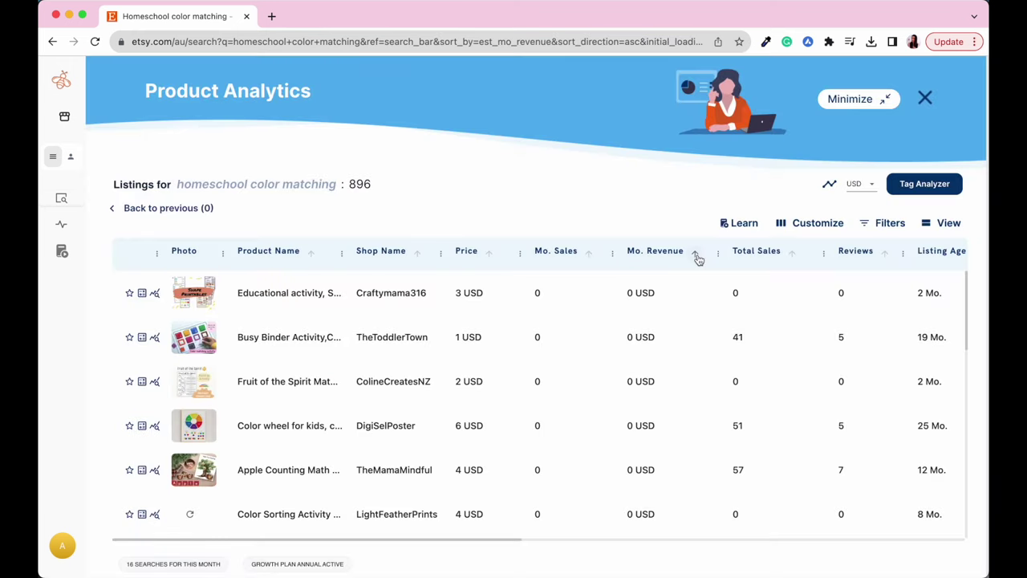
pyautogui.click(697, 256)
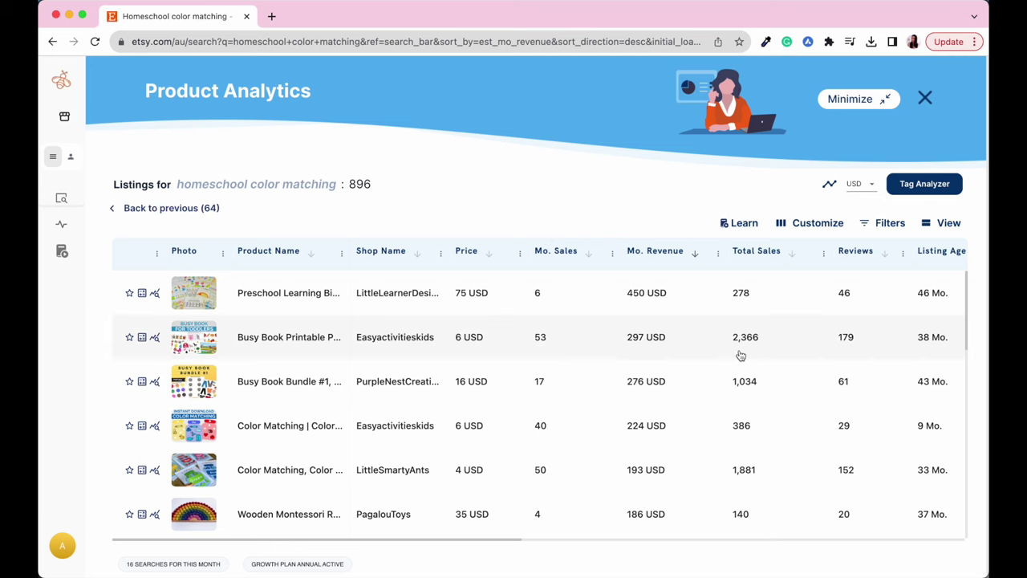
pyautogui.moveTo(953, 253)
pyautogui.moveTo(214, 431)
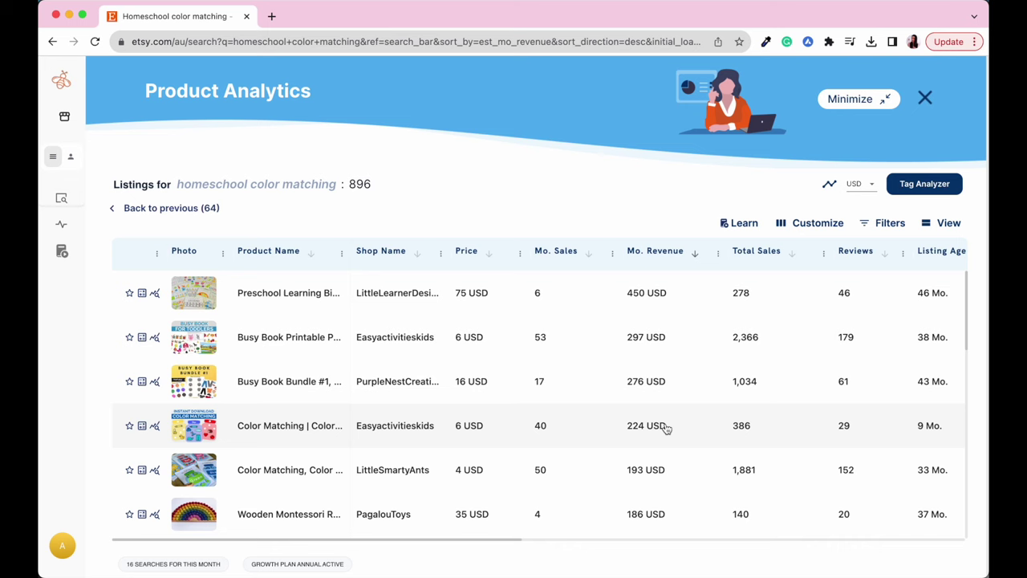
pyautogui.scroll(-5, 305, 469)
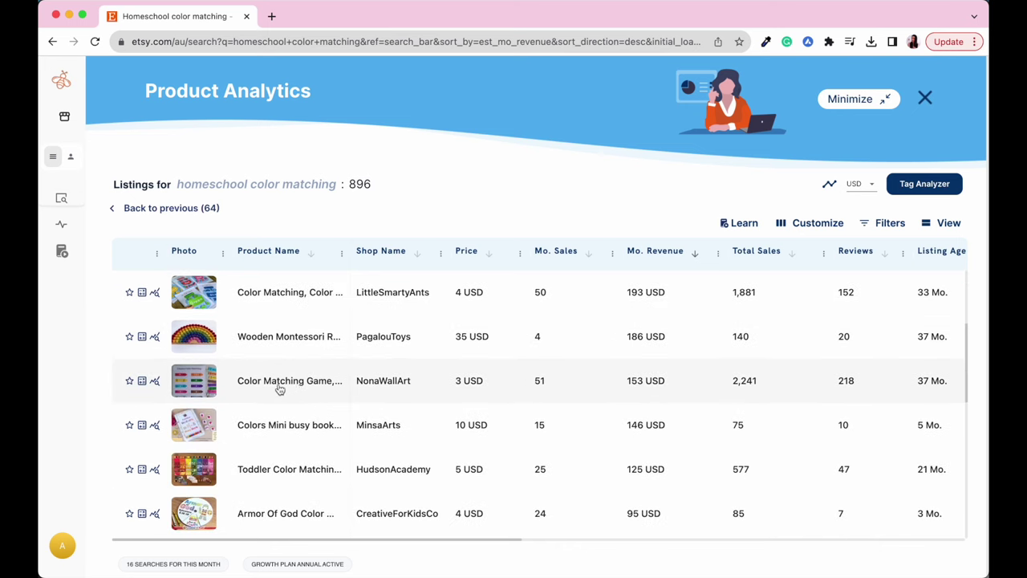
pyautogui.scroll(-2, 294, 457)
pyautogui.scroll(-2, 321, 474)
pyautogui.scroll(5, 321, 474)
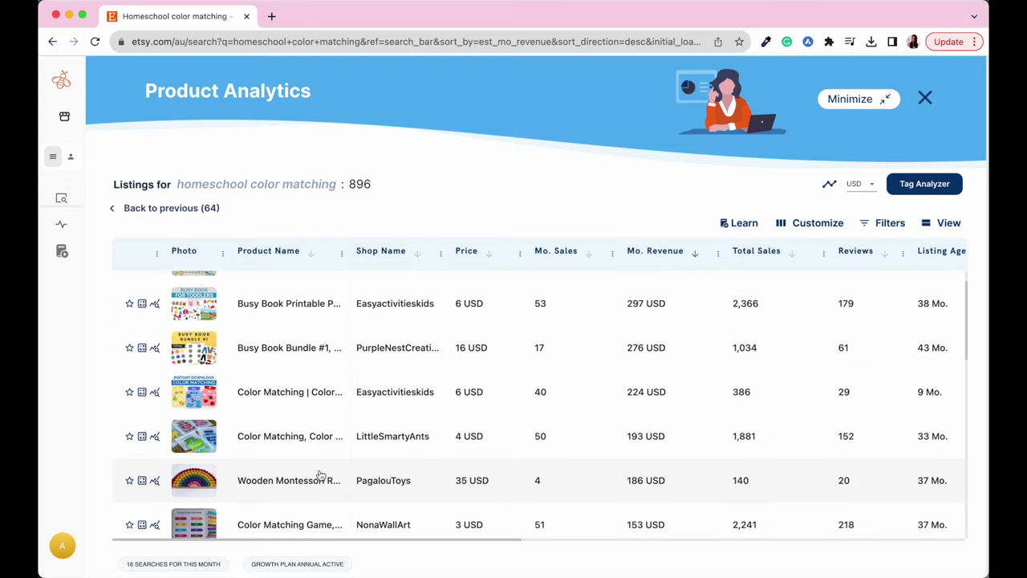
# - Open the listing details of the Easyactivitieskids Color Matching product and examine its sales metrics and tag keywords
pyautogui.click(301, 394)
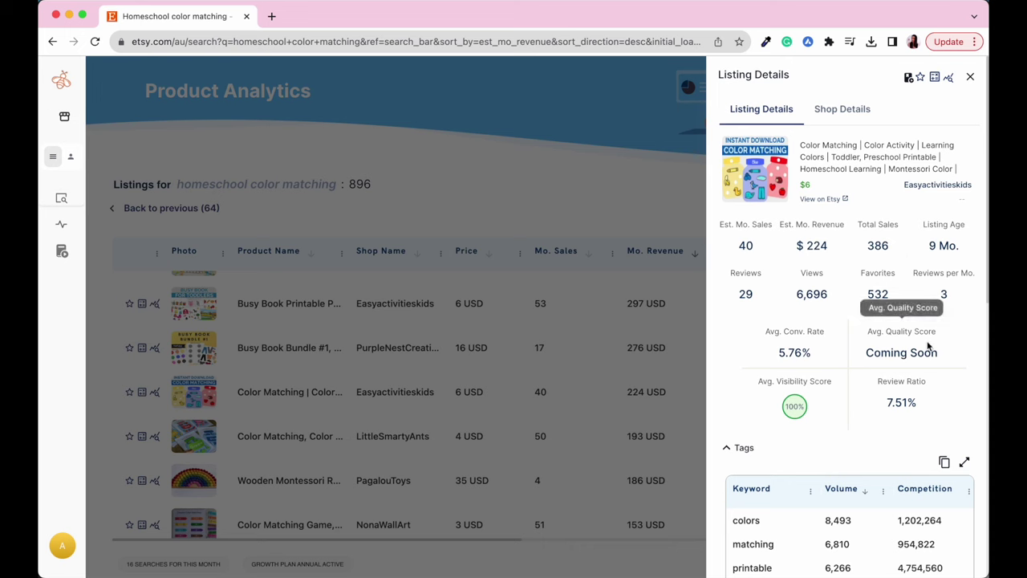
pyautogui.scroll(-1, 953, 362)
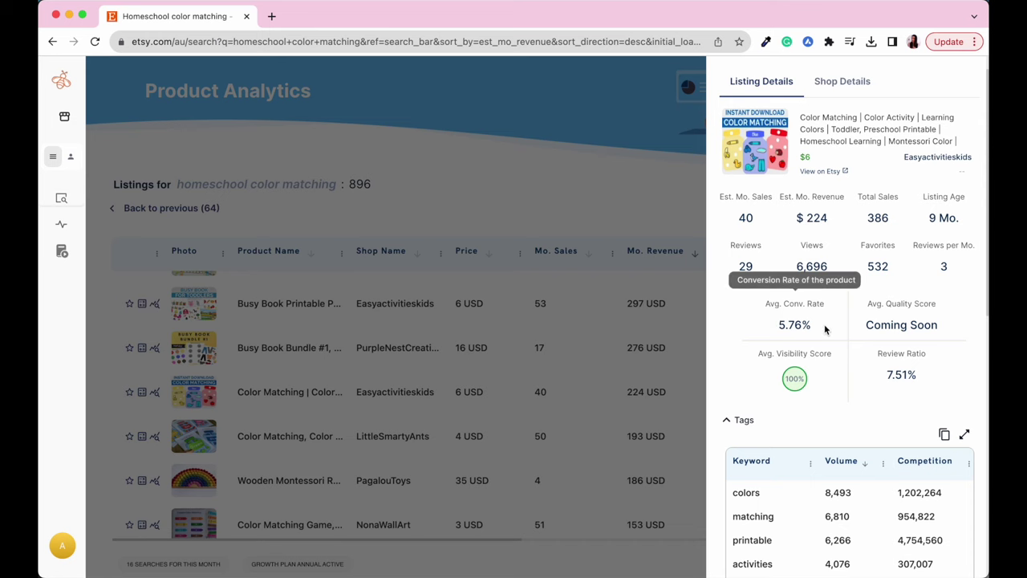
pyautogui.scroll(-1, 842, 373)
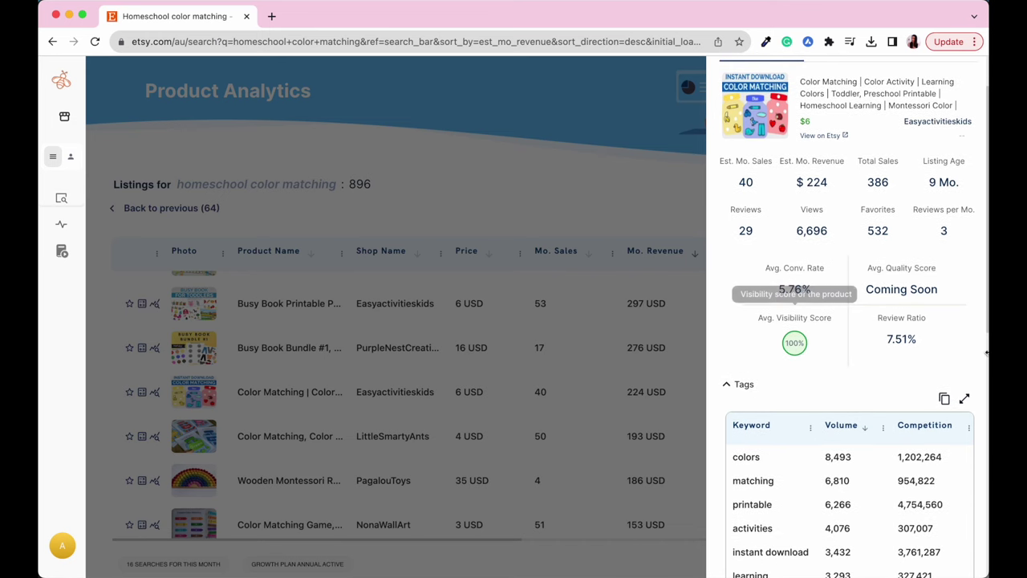
pyautogui.scroll(-4, 974, 407)
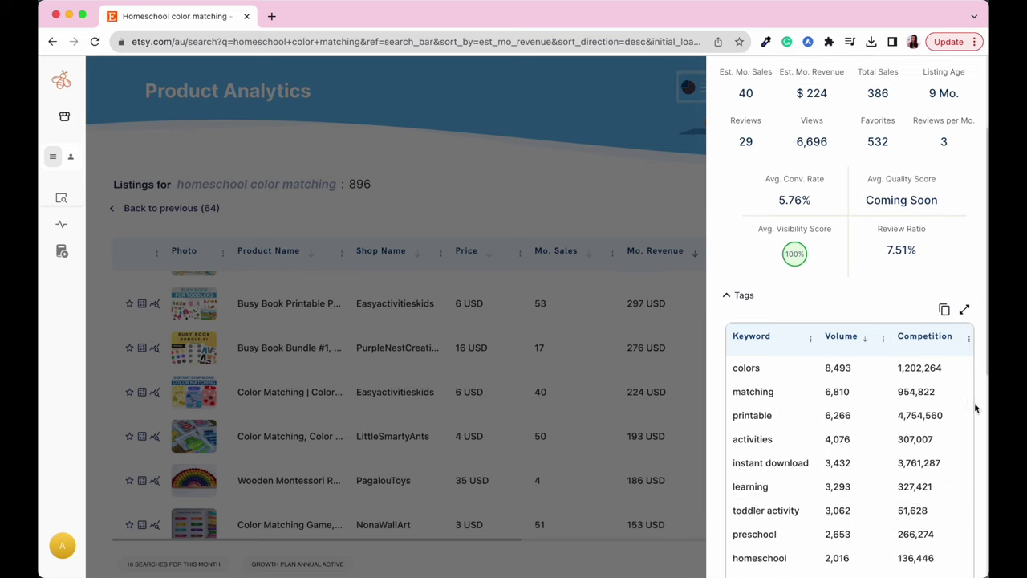
pyautogui.scroll(-2, 974, 405)
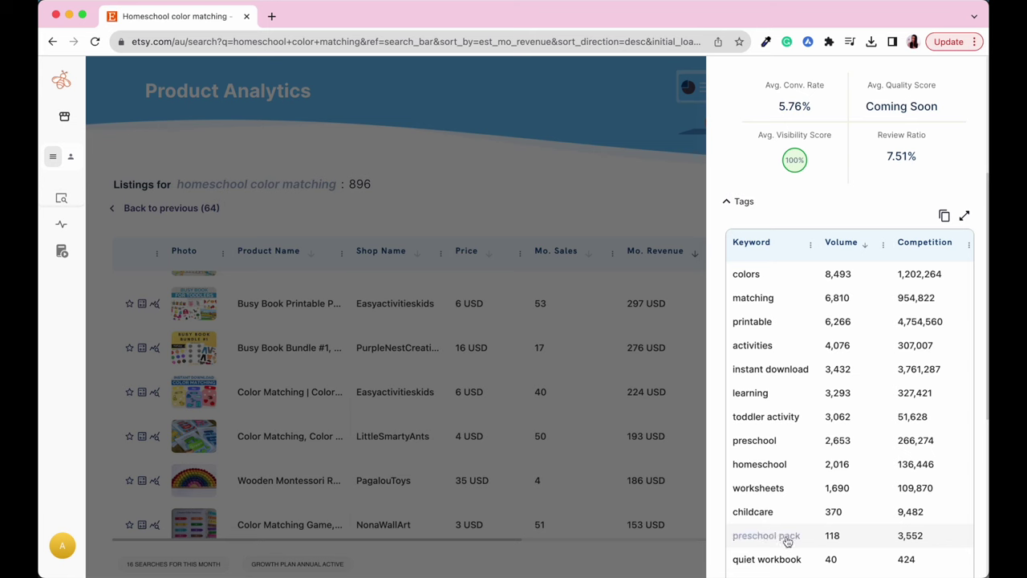
pyautogui.scroll(-3, 850, 537)
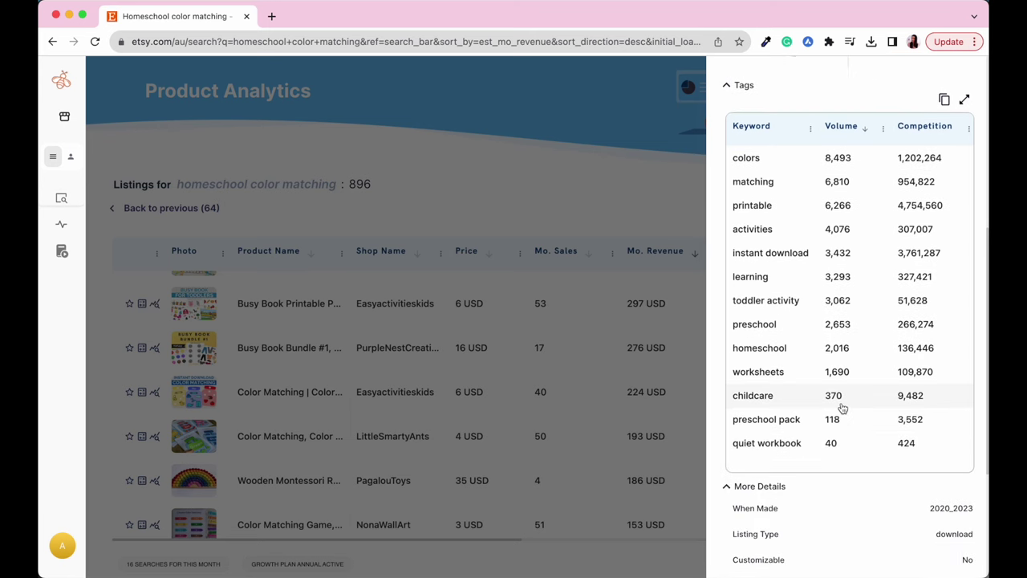
pyautogui.scroll(4, 840, 407)
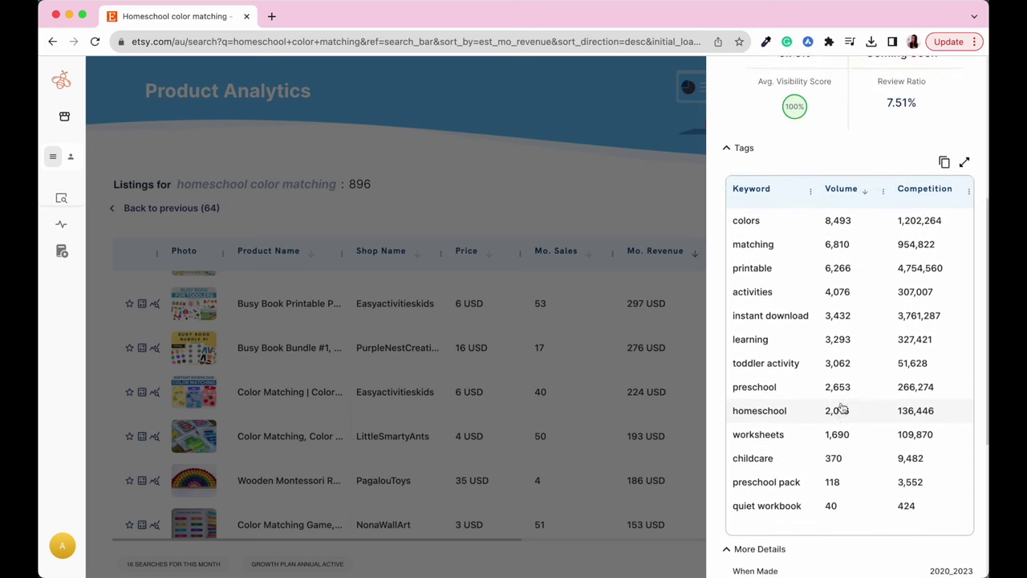
pyautogui.scroll(1, 841, 406)
pyautogui.scroll(-3, 841, 406)
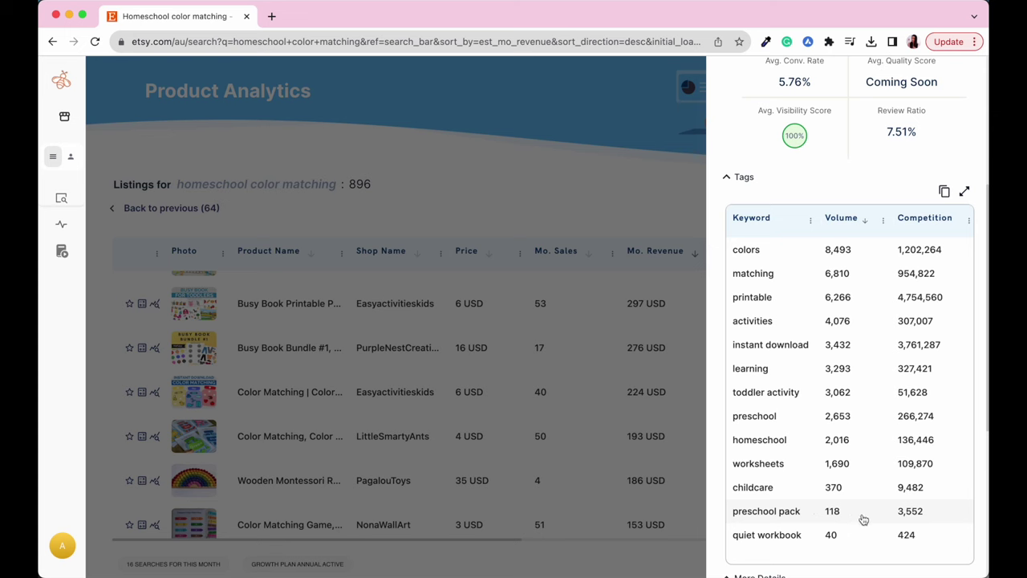
pyautogui.scroll(5, 893, 394)
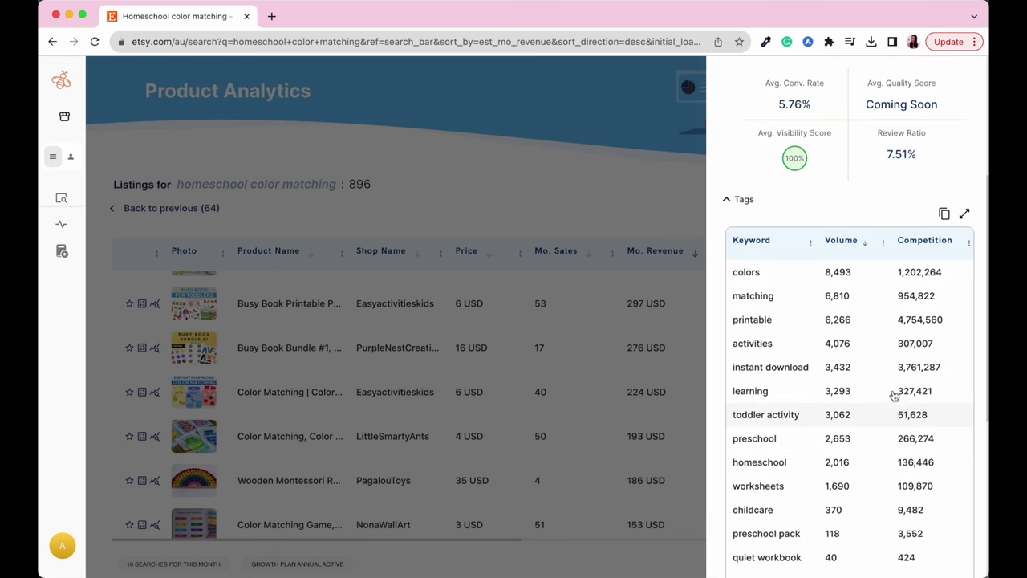
pyautogui.scroll(1, 894, 394)
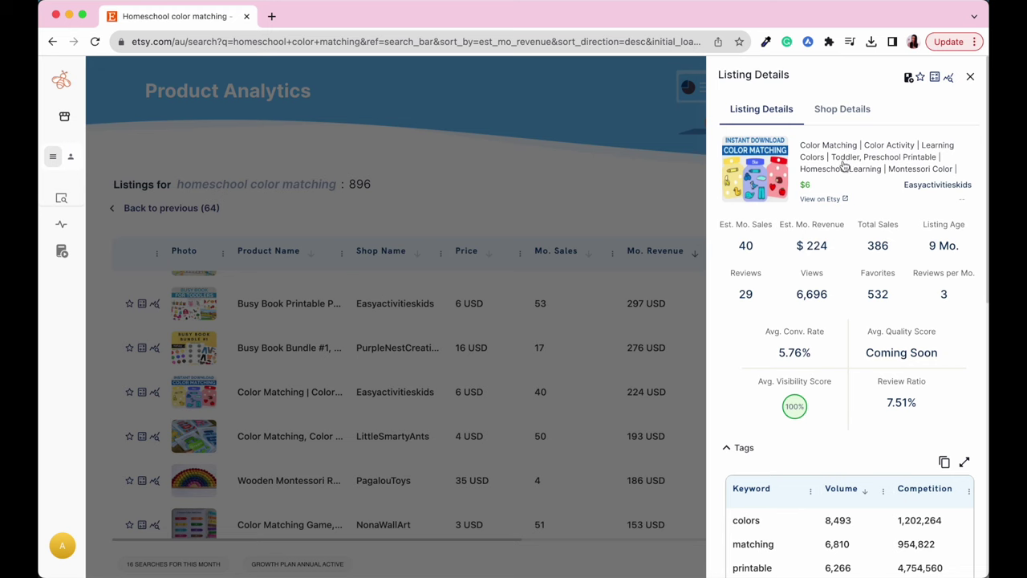
# - Open the Color Matching listing on Etsy, highlight its full title and view all of its product images
pyautogui.click(822, 200)
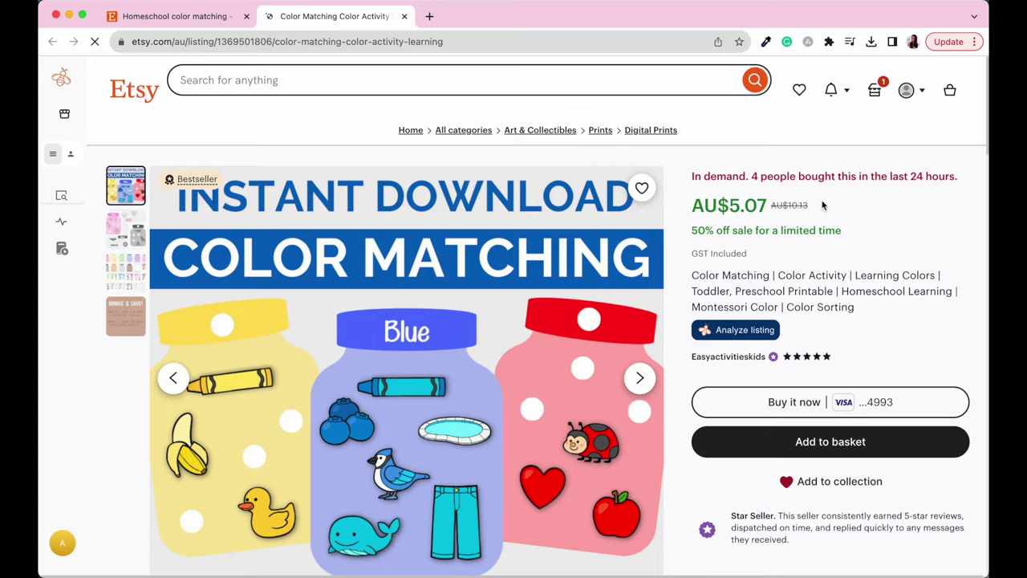
pyautogui.moveTo(207, 181)
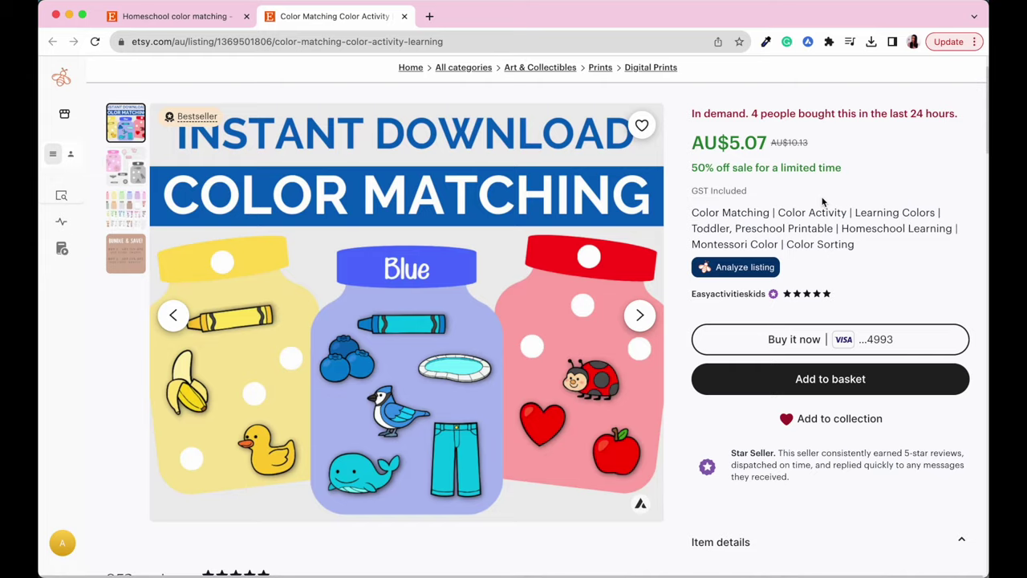
pyautogui.moveTo(693, 210); pyautogui.dragTo(871, 244)
pyautogui.scroll(-1, 864, 291)
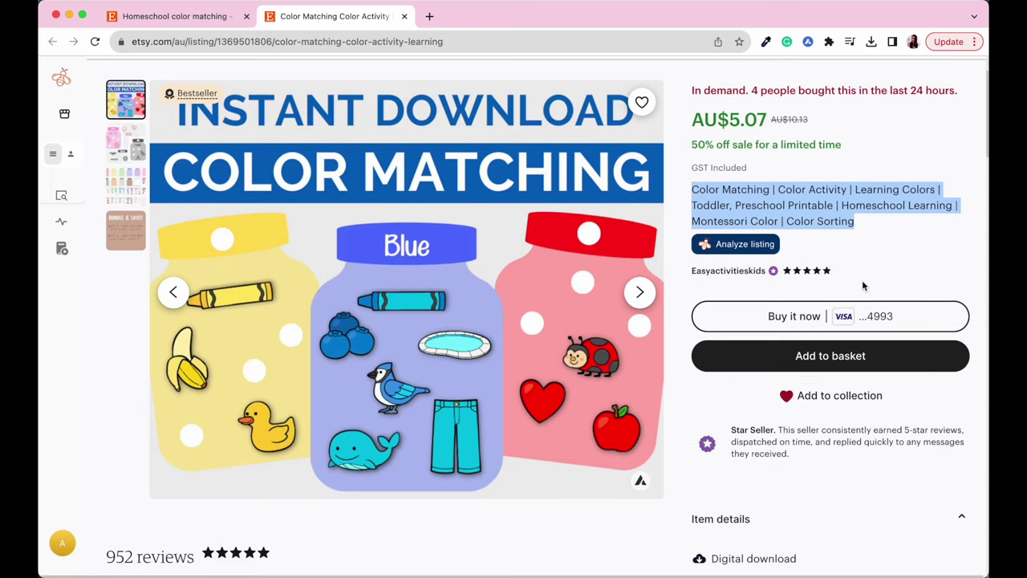
pyautogui.click(641, 297)
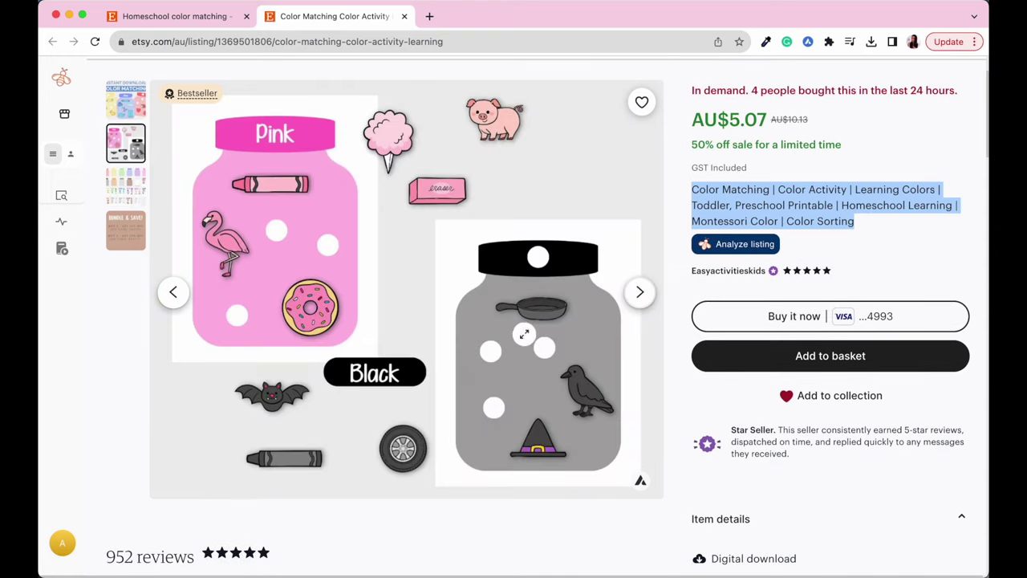
pyautogui.click(641, 294)
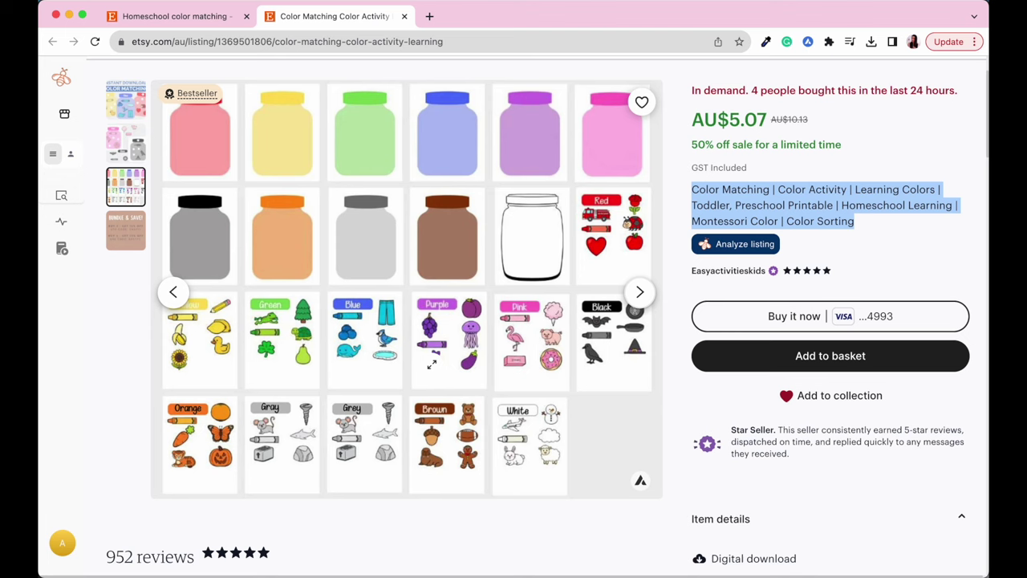
pyautogui.click(640, 295)
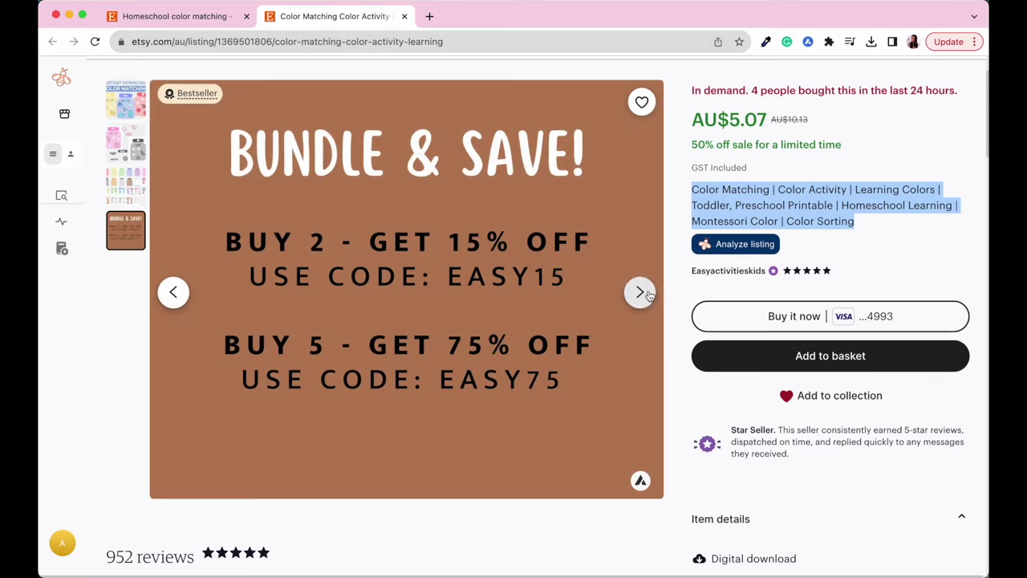
# - Examine the Color Matching listing's item details, description and customer reviews
pyautogui.scroll(-2, 762, 408)
pyautogui.scroll(-5, 763, 408)
pyautogui.click(820, 426)
pyautogui.scroll(-3, 811, 427)
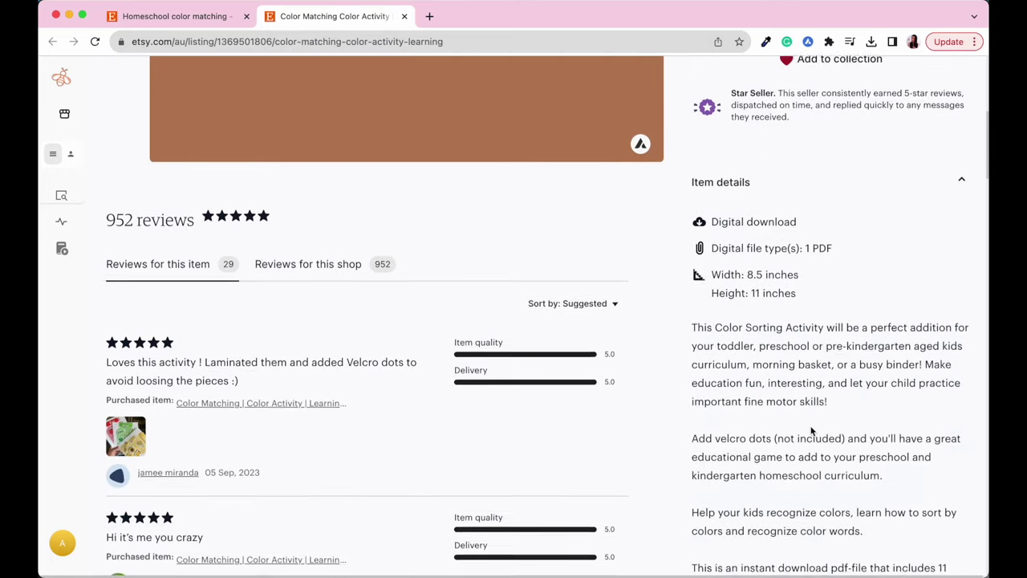
pyautogui.scroll(-1, 810, 427)
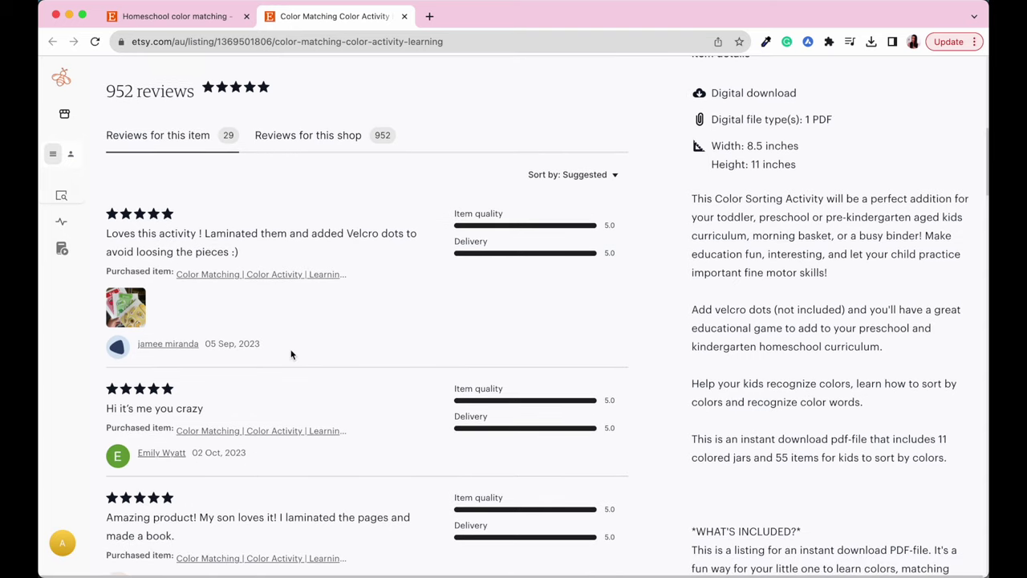
pyautogui.scroll(-7, 292, 354)
pyautogui.scroll(9, 291, 354)
pyautogui.scroll(1, 289, 348)
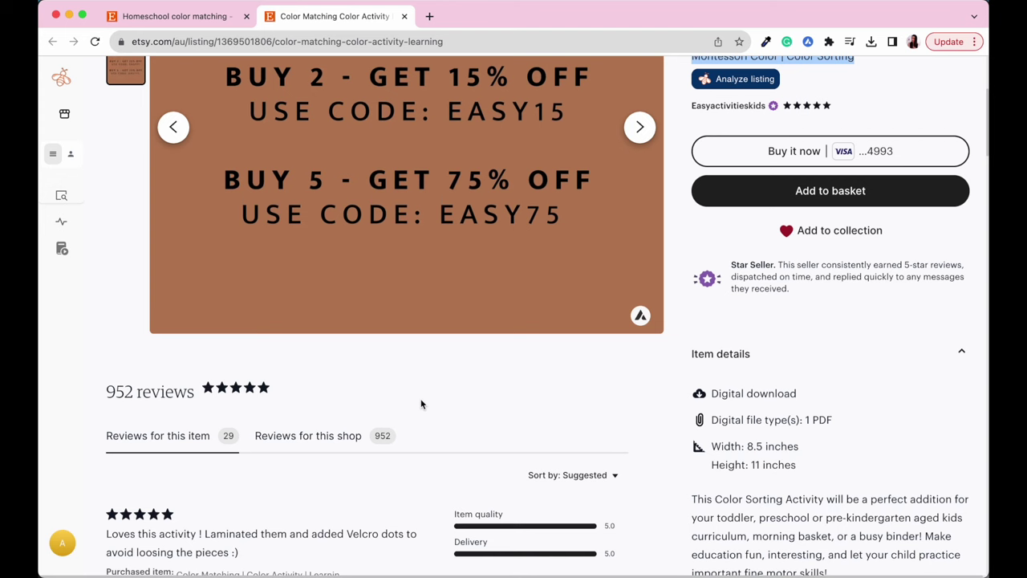
# - Review the EverBee website's product analytics features, sample listing data, Hobby, Pro and Growth plans, and customer testimonials
pyautogui.scroll(5, 469, 371)
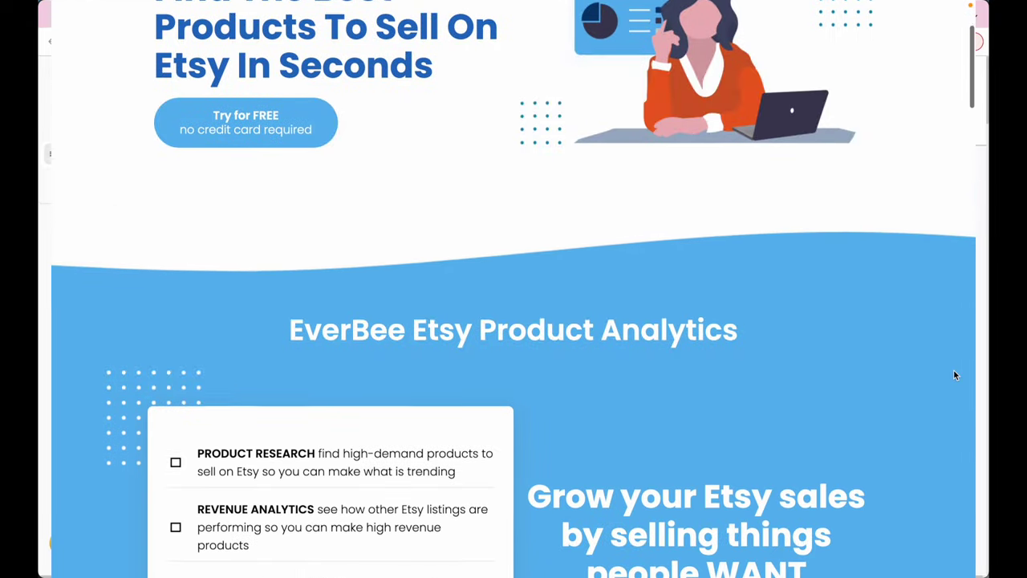
pyautogui.scroll(-3, 953, 375)
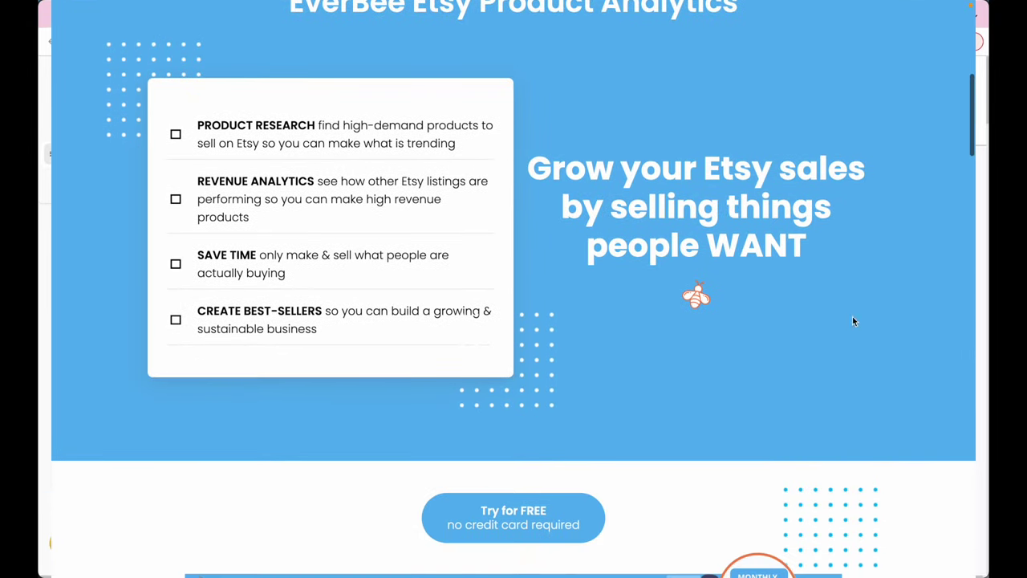
pyautogui.scroll(-3, 888, 346)
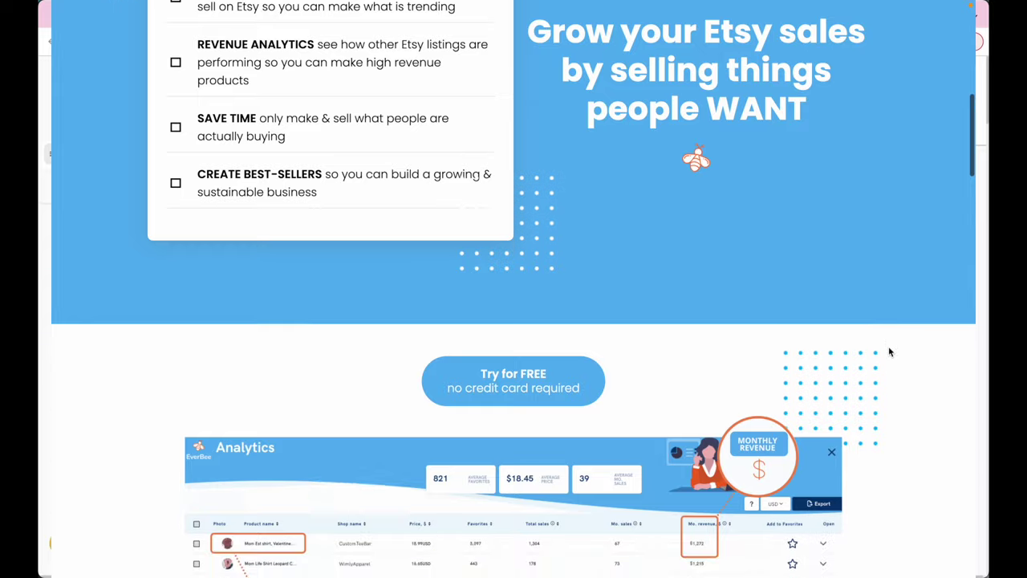
pyautogui.scroll(-5, 889, 352)
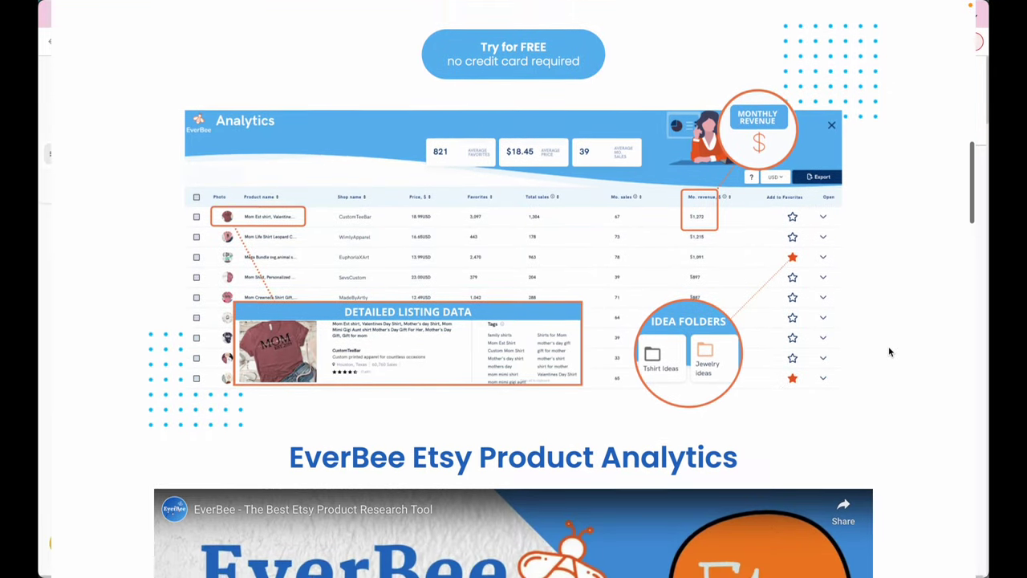
pyautogui.scroll(-9, 889, 351)
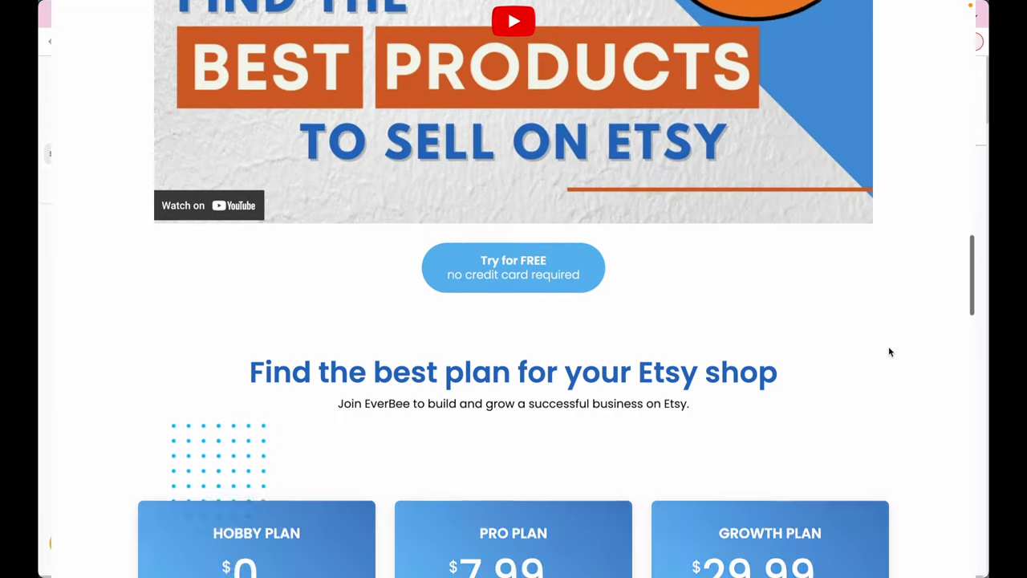
pyautogui.scroll(-3, 889, 351)
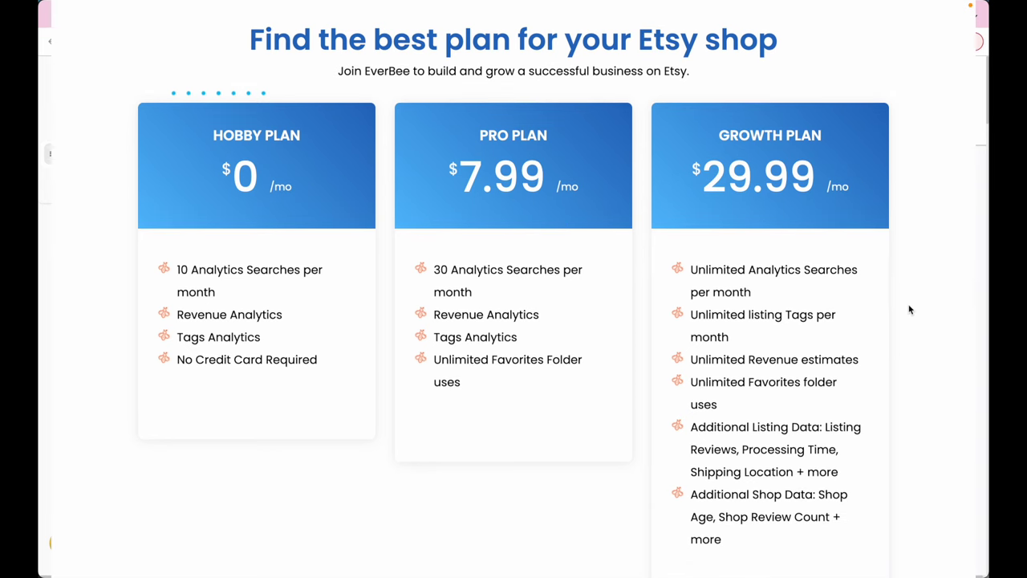
pyautogui.scroll(-5, 909, 308)
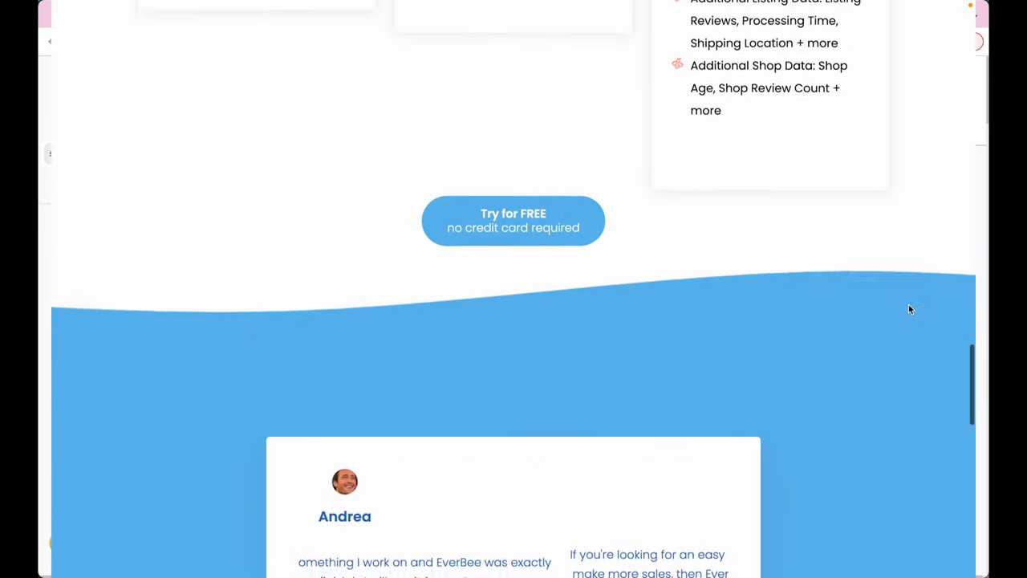
pyautogui.scroll(-8, 909, 309)
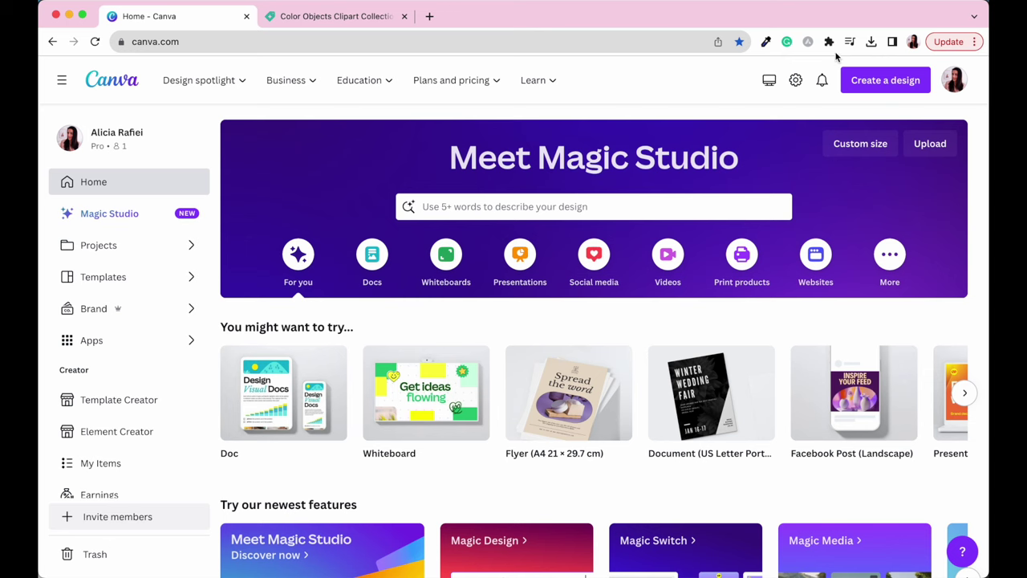
# - Search the design formats for "US LETTER" and create a blank Document (US Letter Portrait), 8.5 × 11 in
pyautogui.click(887, 90)
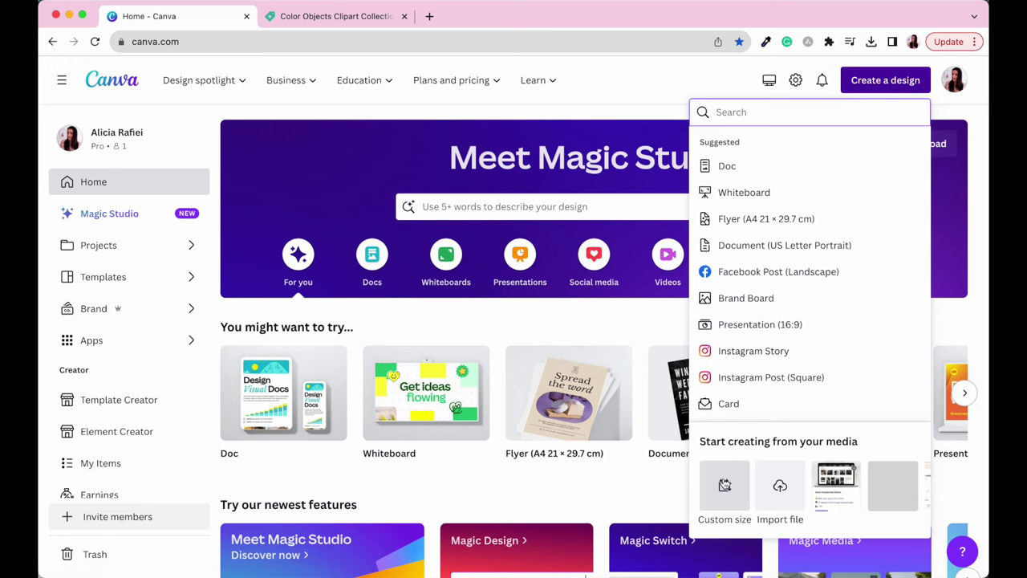
pyautogui.click(746, 114)
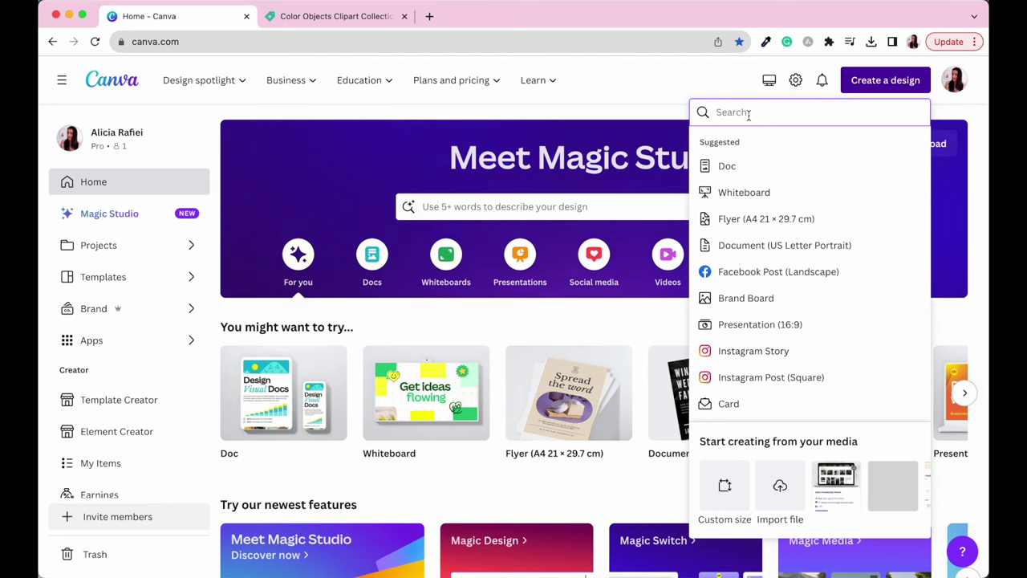
pyautogui.write('US LETTER')
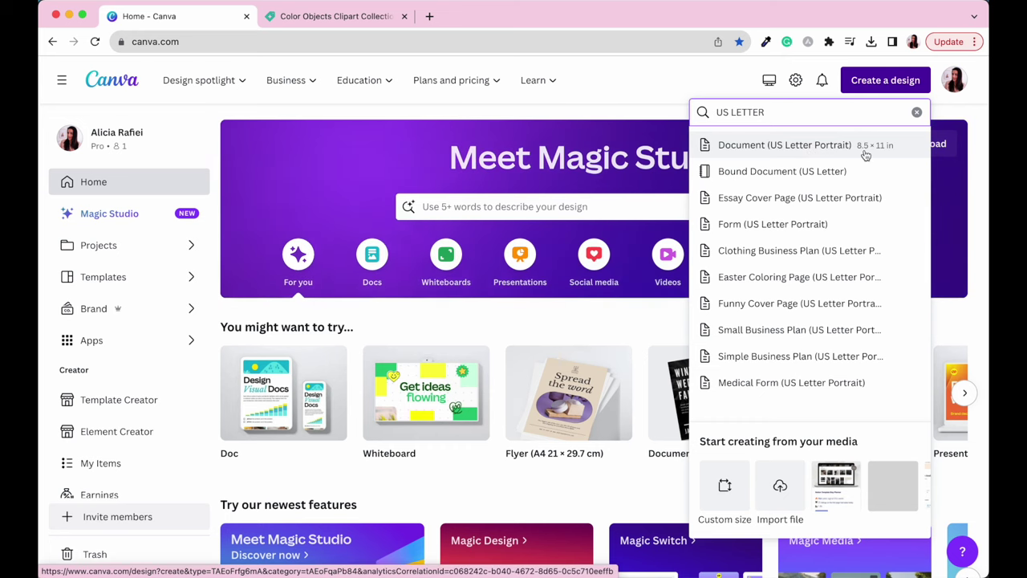
pyautogui.click(820, 148)
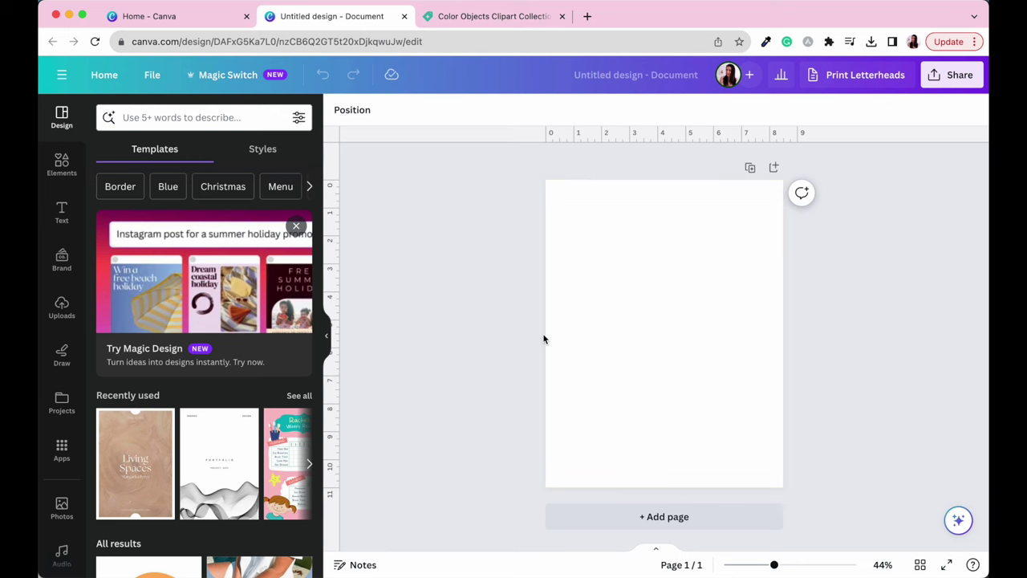
# - Search the design elements for "yellow duck" and show only graphics
pyautogui.click(61, 164)
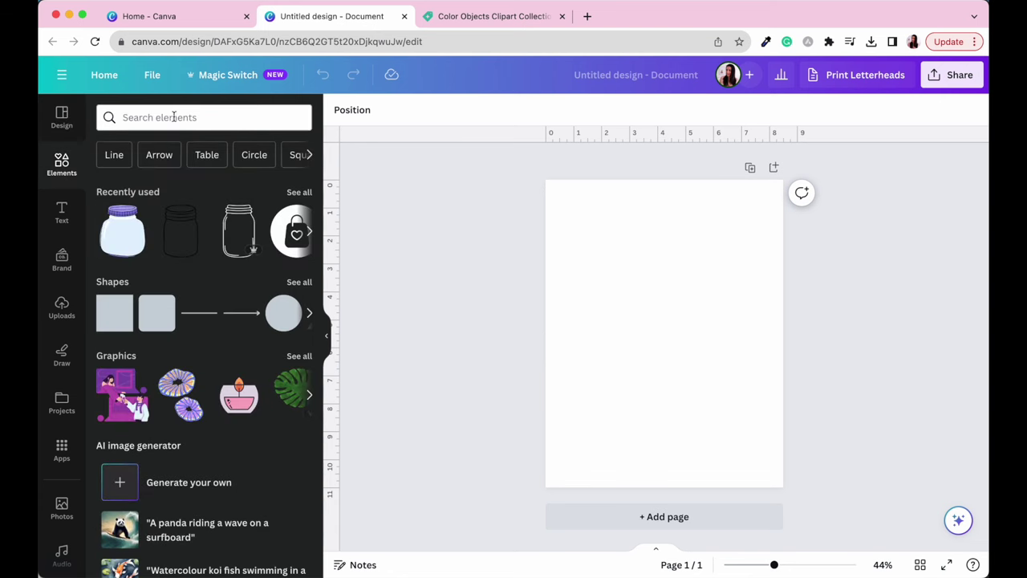
pyautogui.click(173, 117)
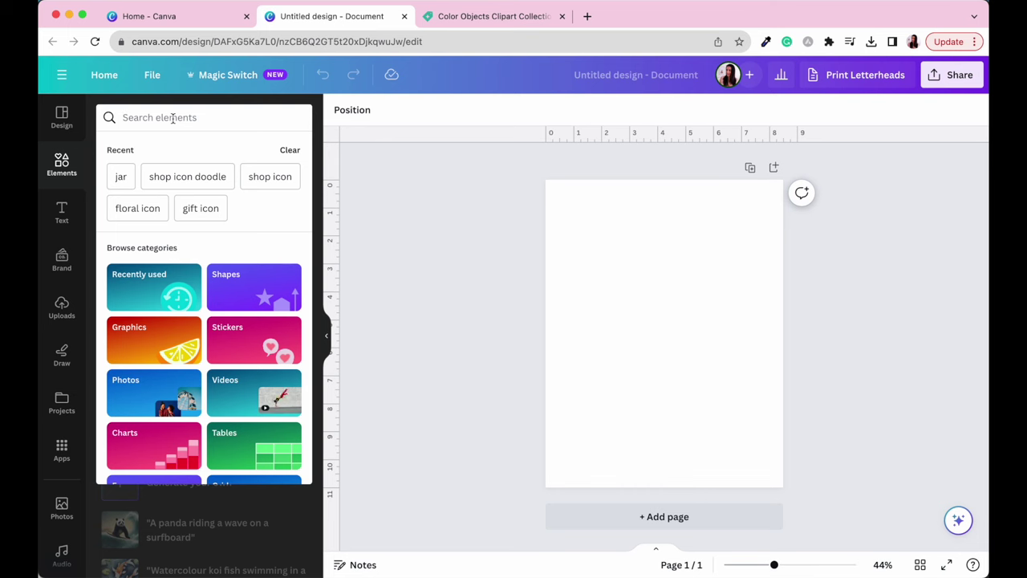
pyautogui.write('ye')
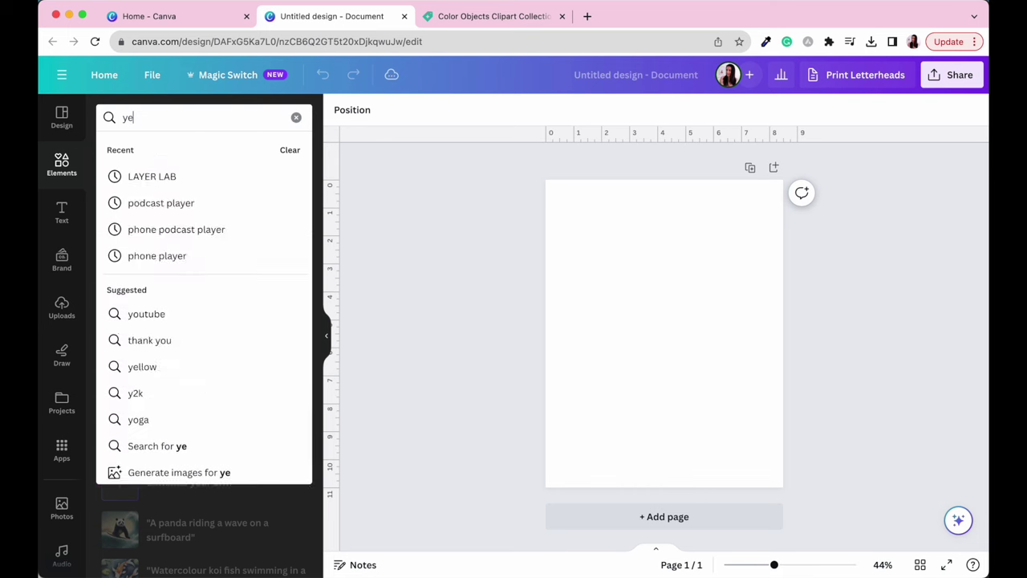
pyautogui.write('llow')
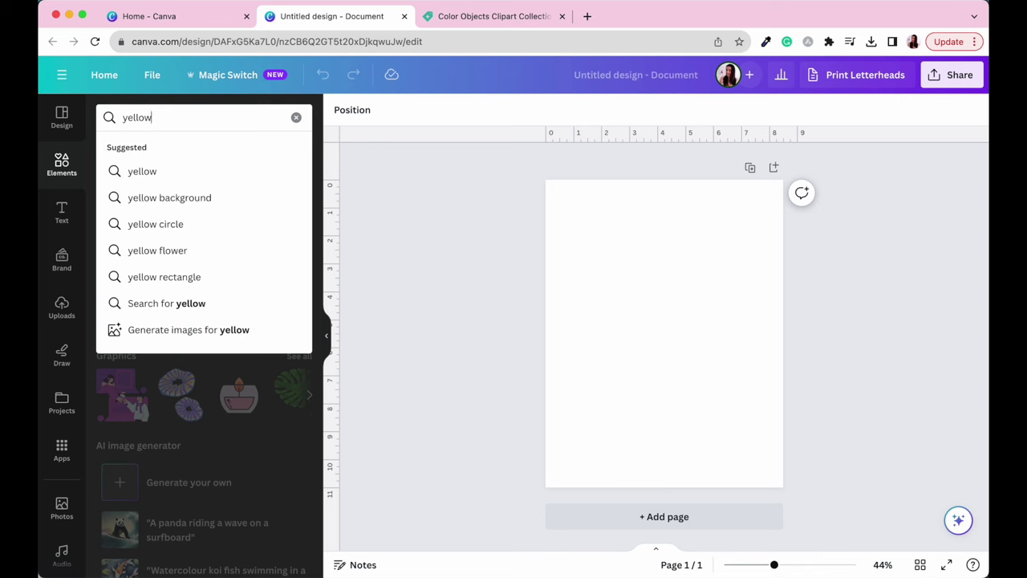
pyautogui.write(' duck')
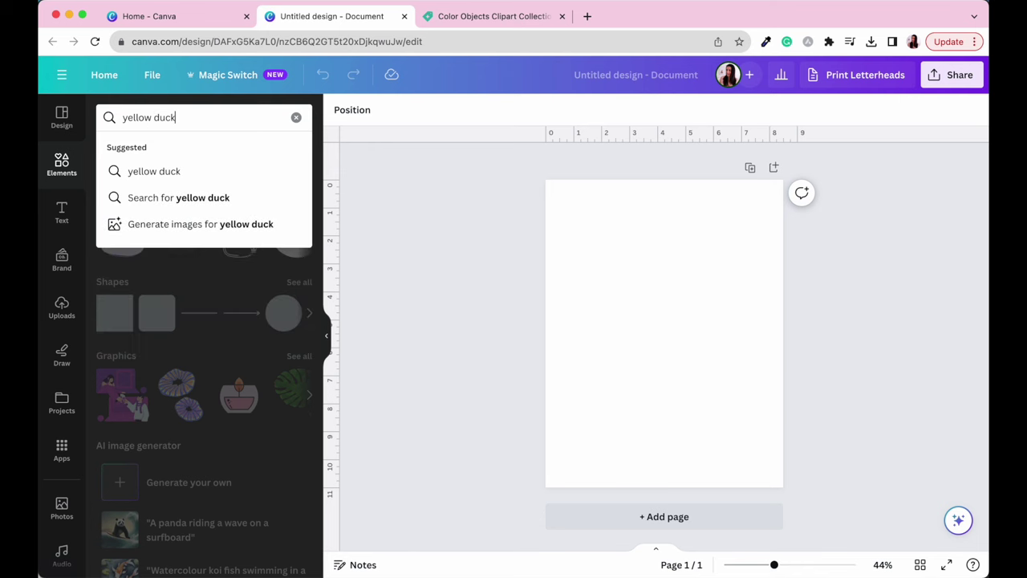
pyautogui.click(136, 170)
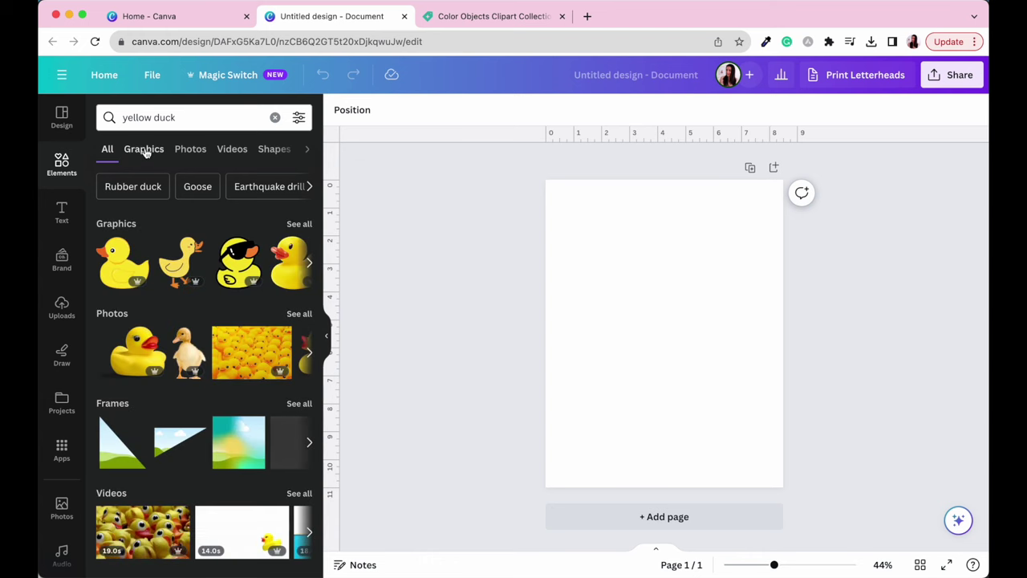
pyautogui.click(144, 151)
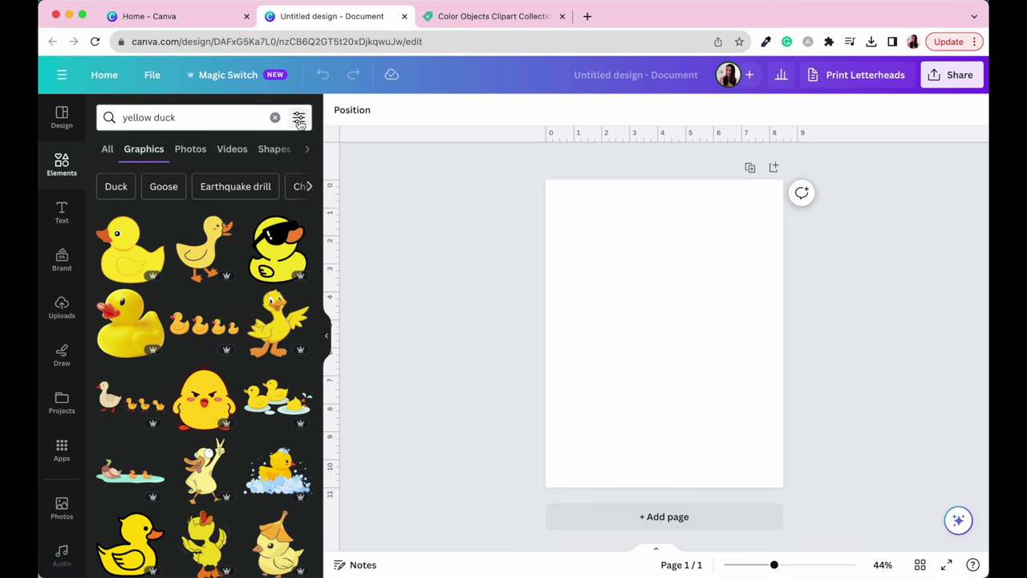
# - Filter the yellow duck graphics by price to show only free ones
pyautogui.click(299, 119)
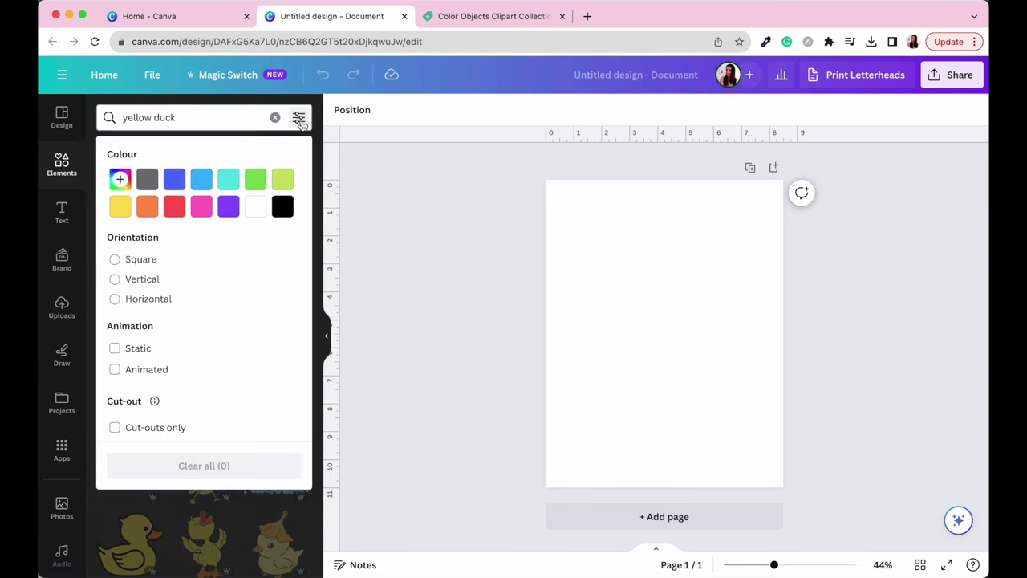
pyautogui.scroll(-2, 214, 300)
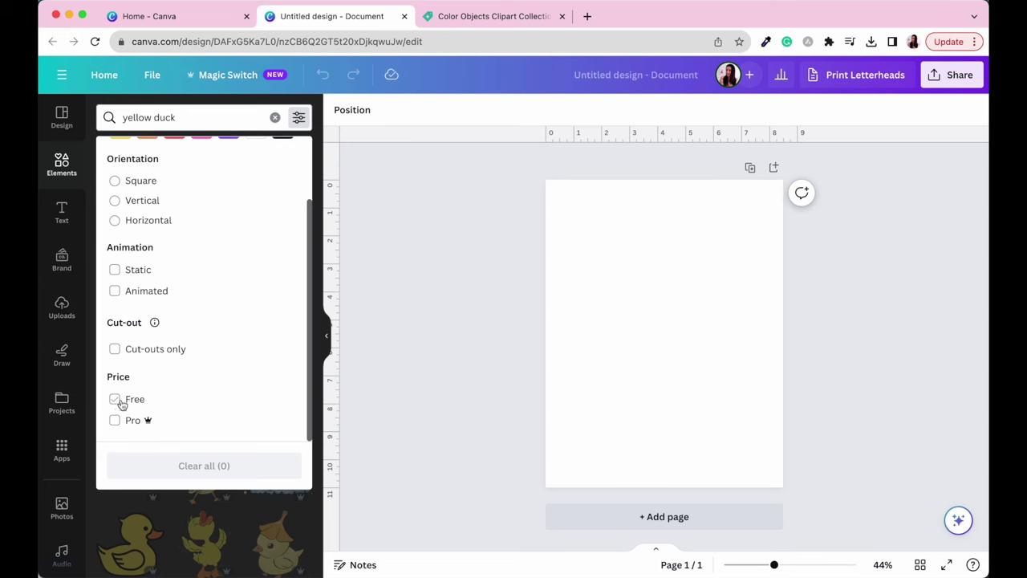
pyautogui.click(115, 401)
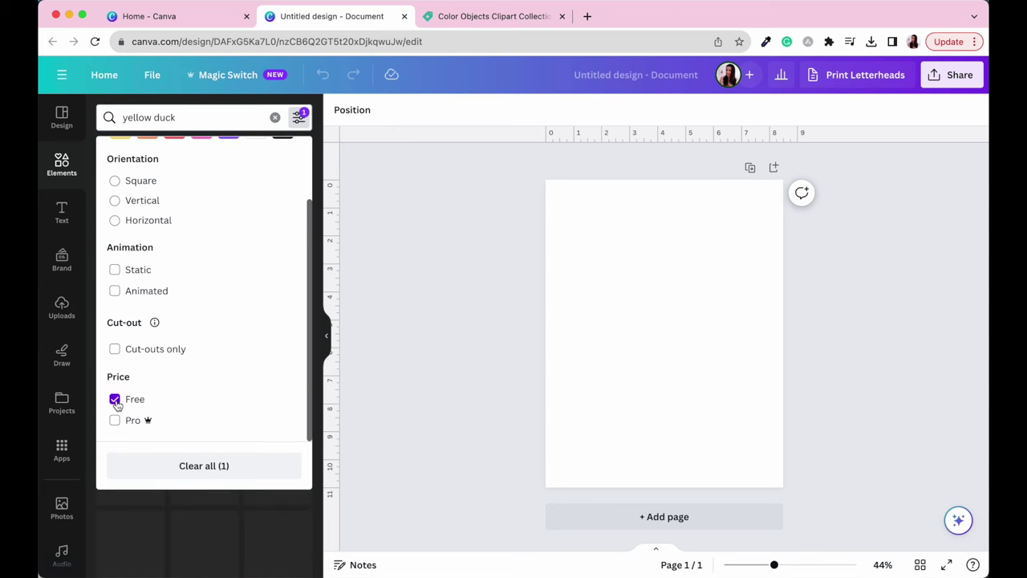
pyautogui.click(422, 281)
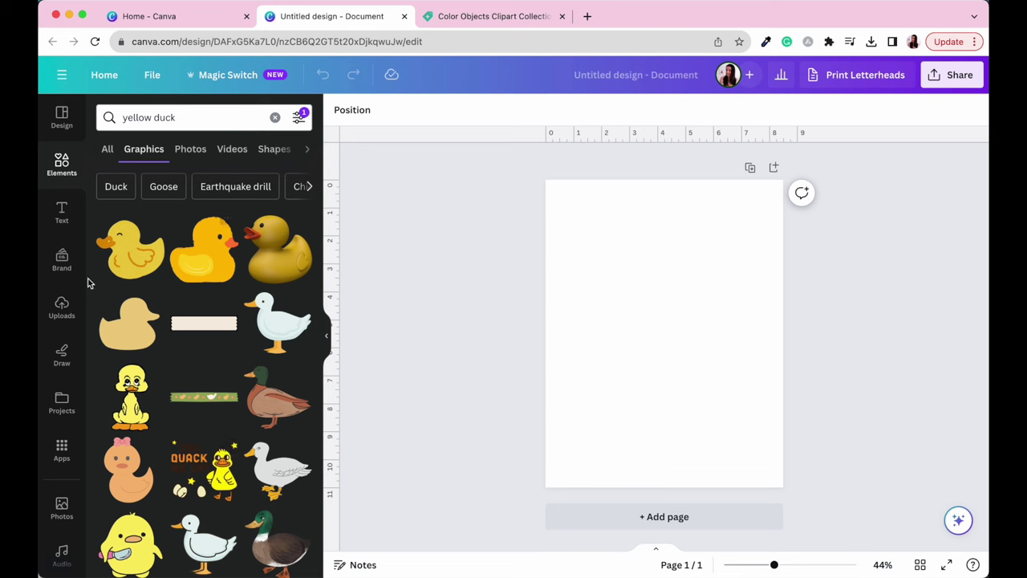
# - Add the textured yellow duck and its matching yellow bunny to the page, then shrink the bunny and move it to the page's middle
pyautogui.click(133, 252)
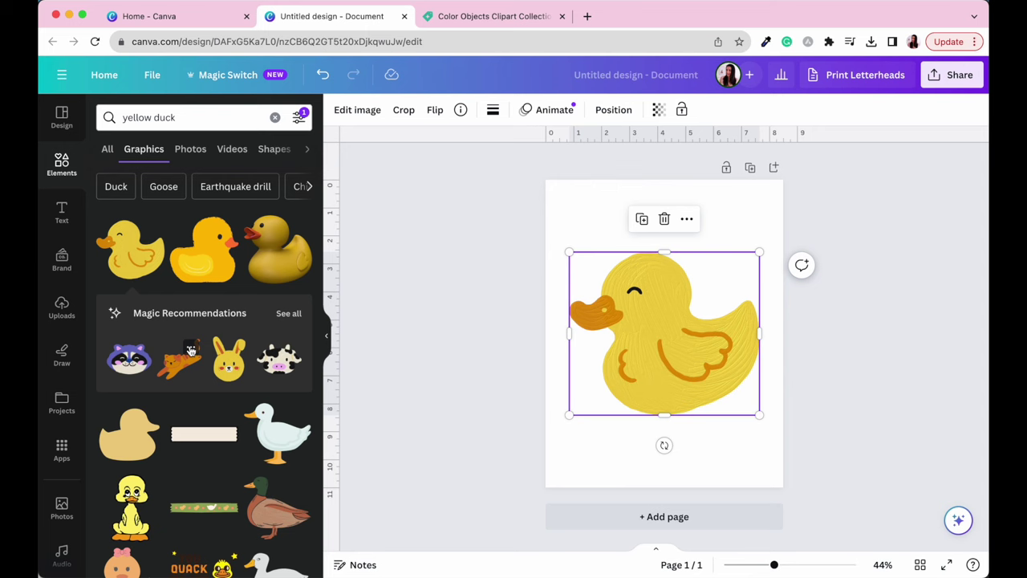
pyautogui.click(228, 371)
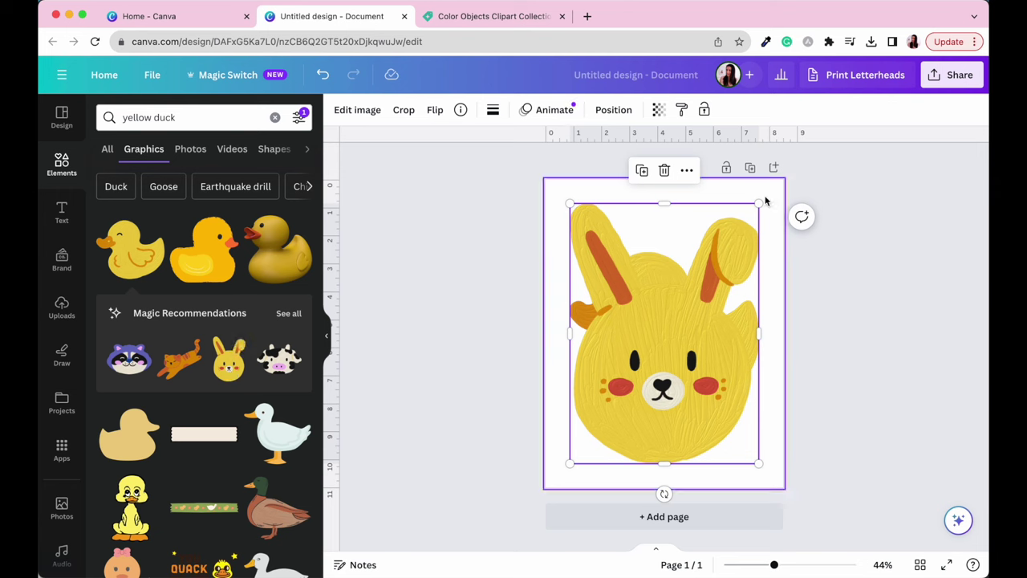
pyautogui.moveTo(758, 203); pyautogui.dragTo(646, 358)
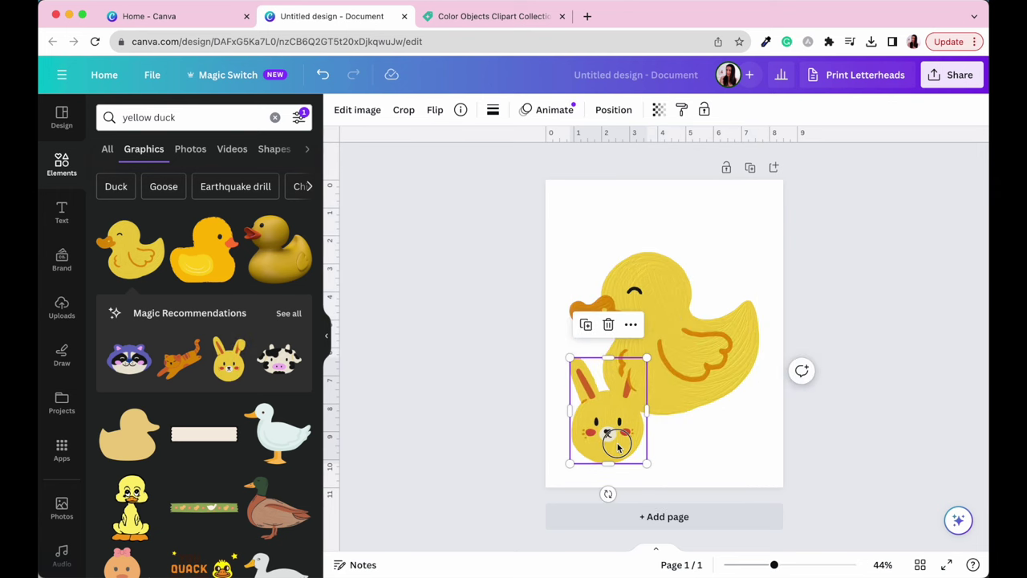
pyautogui.moveTo(617, 447); pyautogui.dragTo(671, 332)
# - Shrink the yellow duck and place it below the bunny near the page's lower left corner
pyautogui.click(663, 390)
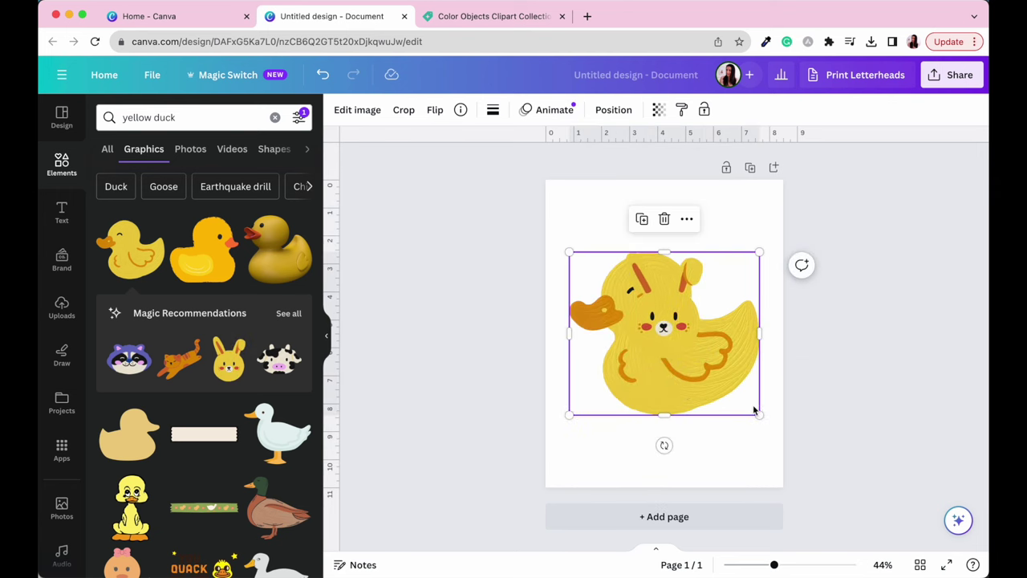
pyautogui.moveTo(754, 411); pyautogui.dragTo(712, 373)
pyautogui.moveTo(609, 355); pyautogui.dragTo(609, 455)
pyautogui.moveTo(711, 356); pyautogui.dragTo(687, 376)
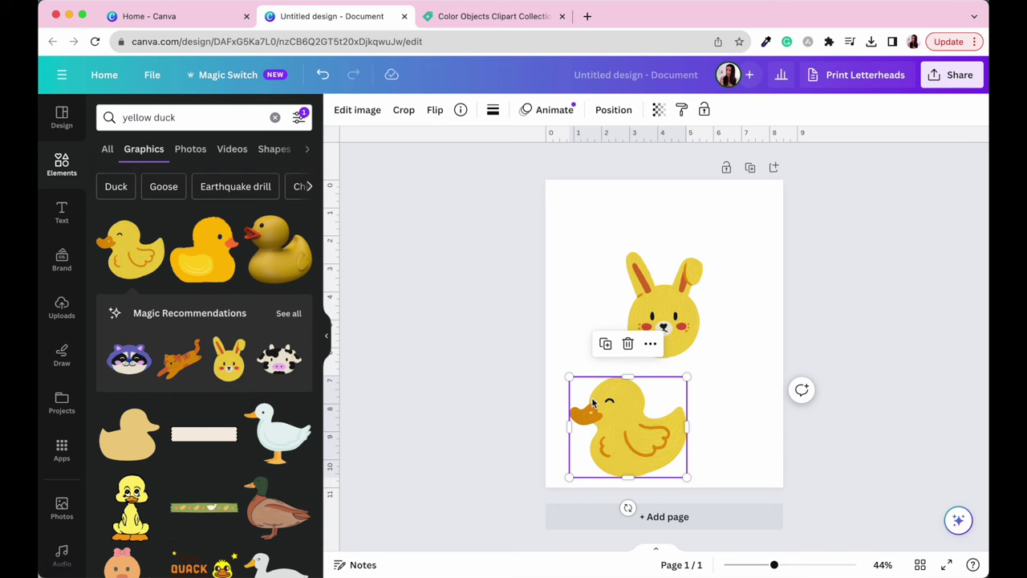
# - Show all of the duck's matching recommendations, add a second page and place a reduced green frog face on it
pyautogui.click(288, 313)
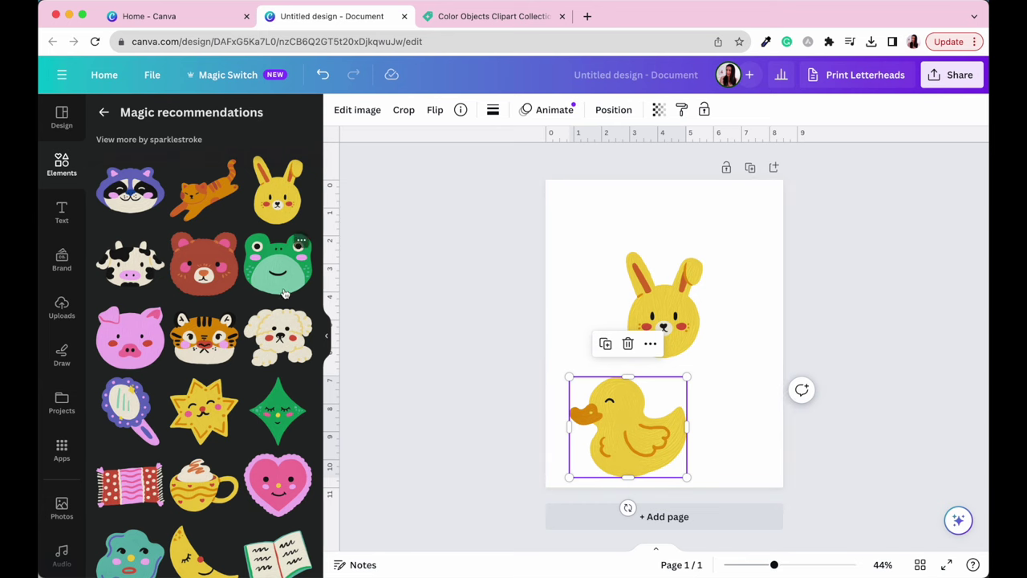
pyautogui.click(775, 168)
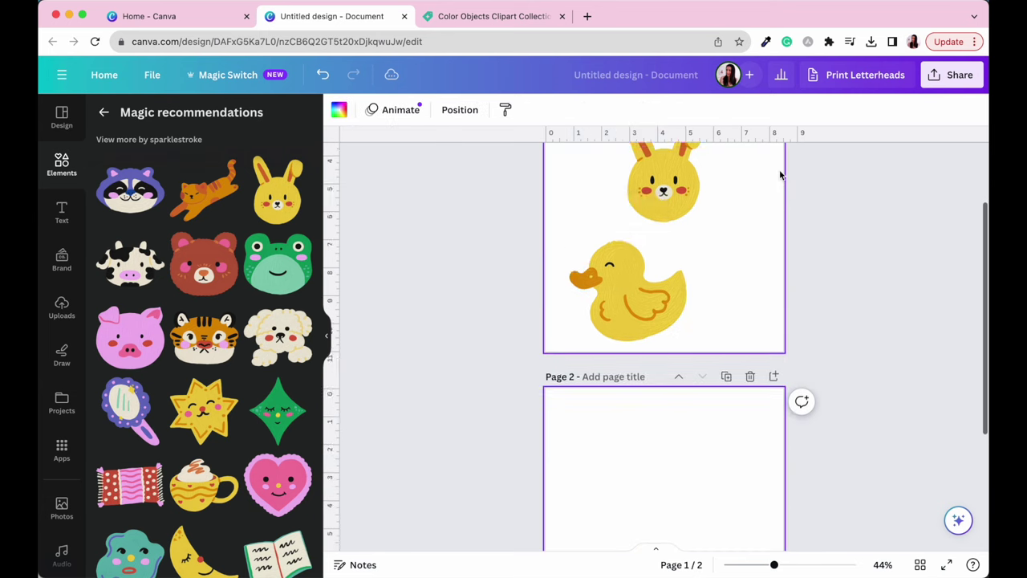
pyautogui.click(283, 268)
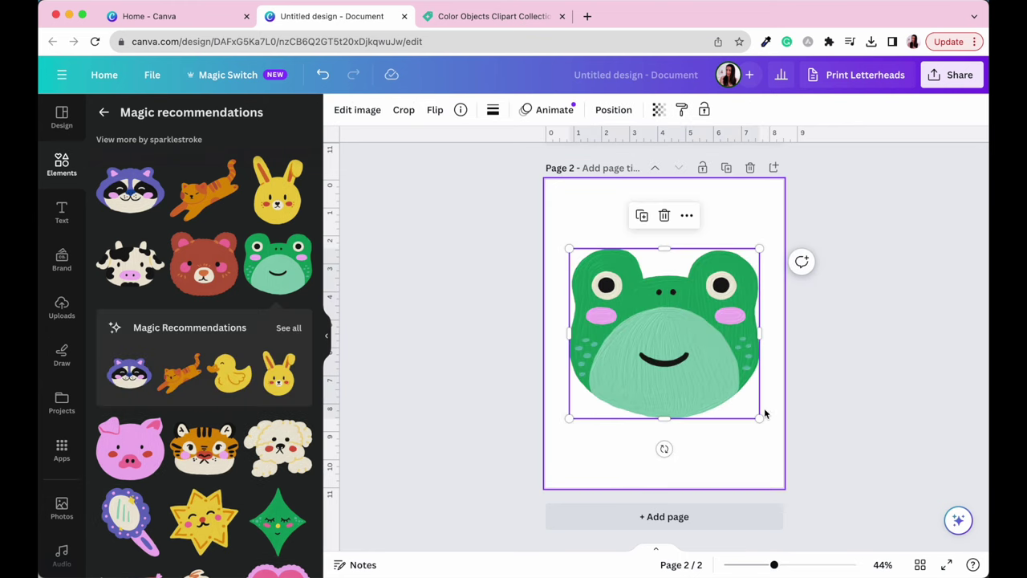
pyautogui.moveTo(760, 416); pyautogui.dragTo(682, 337)
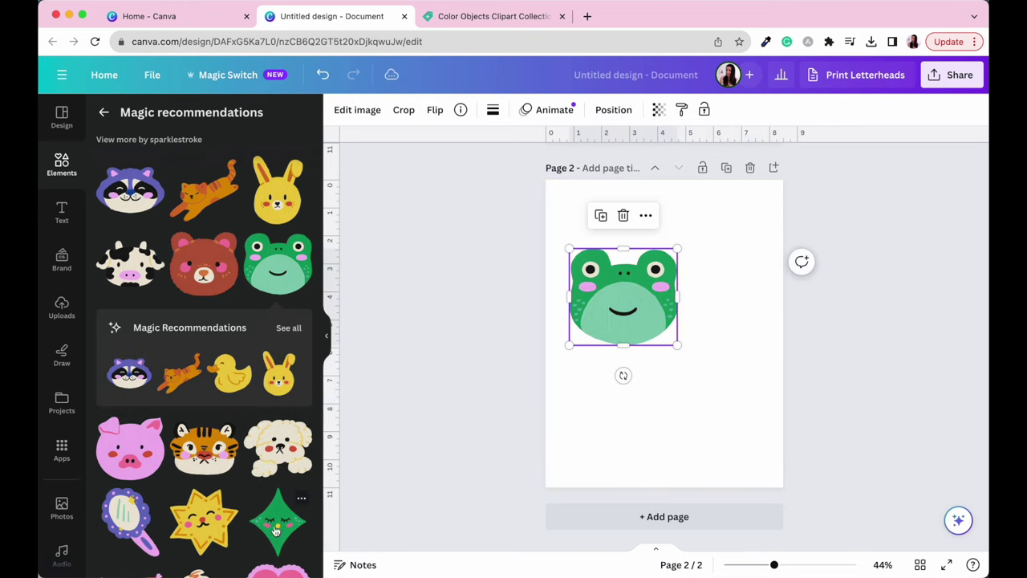
# - Add the green four-pointed star with a face to page 2, shrink it and position it to the lower right of the frog
pyautogui.scroll(-3, 258, 539)
pyautogui.click(279, 423)
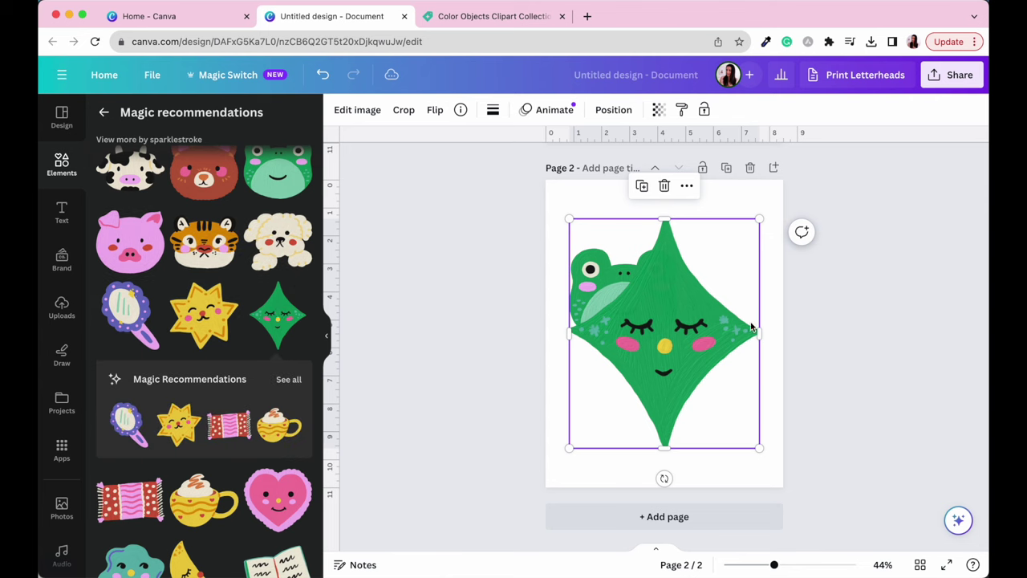
pyautogui.moveTo(759, 219); pyautogui.dragTo(694, 355)
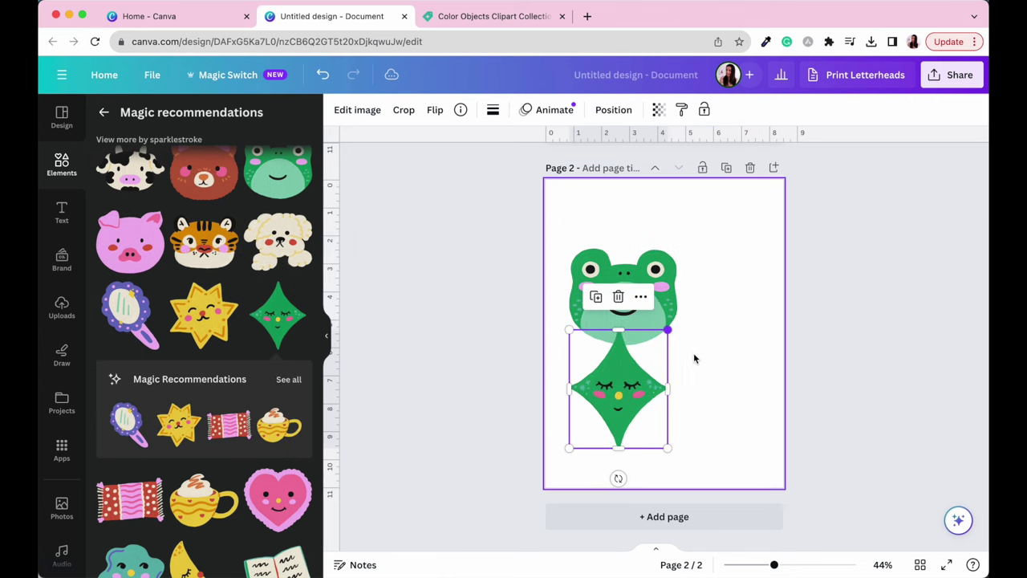
pyautogui.moveTo(623, 422); pyautogui.dragTo(730, 411)
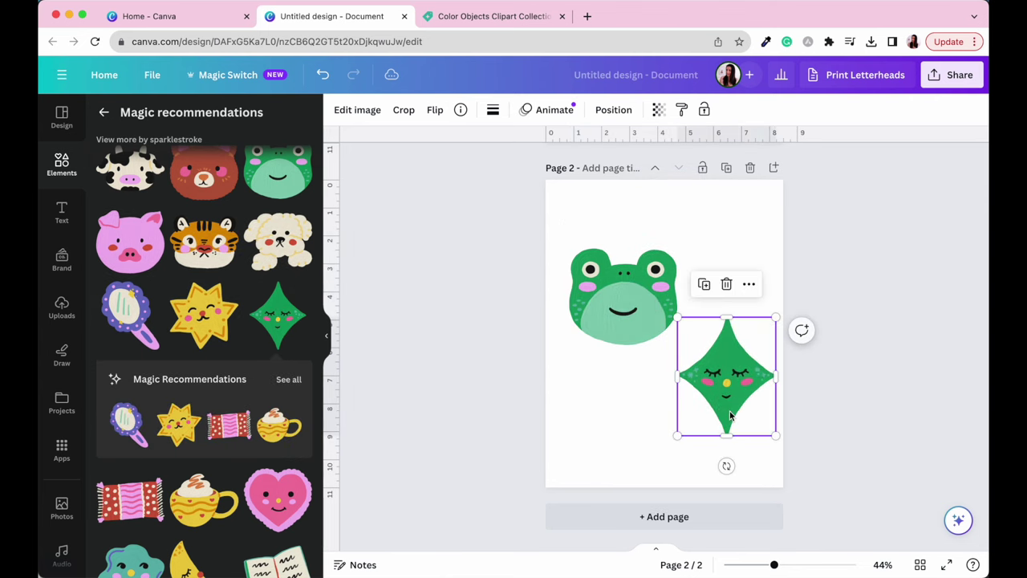
# - Add a third page and place the pink pig face on it, reduced and positioned near the page's upper left corner
pyautogui.click(775, 170)
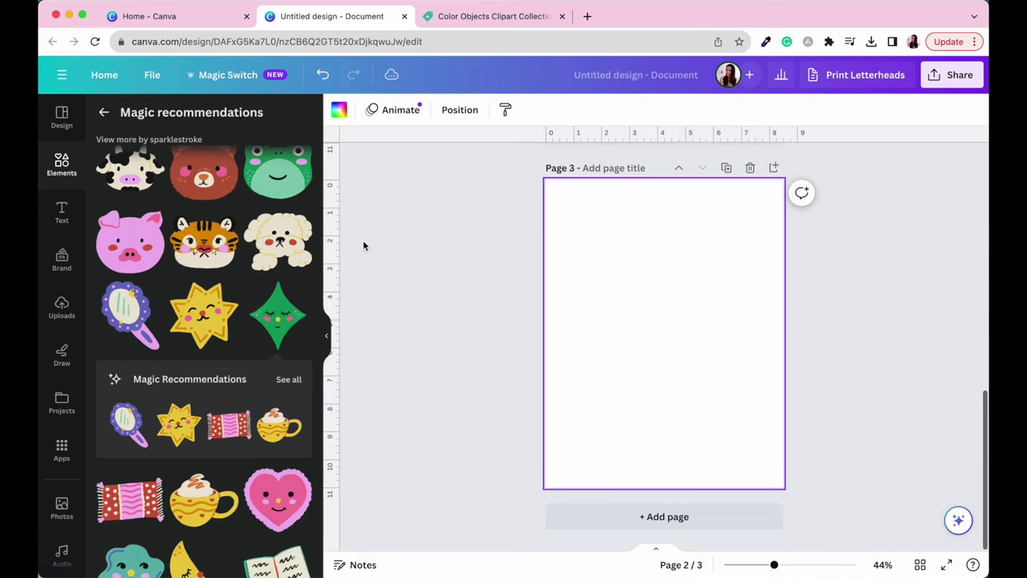
pyautogui.scroll(4, 676, 265)
pyautogui.scroll(3, 677, 265)
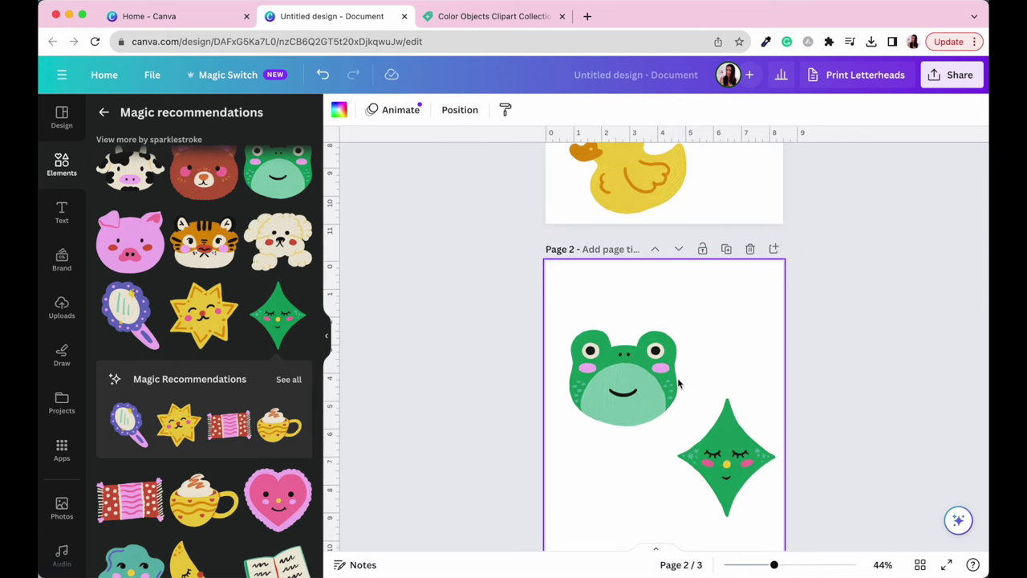
pyautogui.click(698, 421)
pyautogui.scroll(-3, 693, 443)
pyautogui.click(692, 437)
pyautogui.scroll(-3, 692, 438)
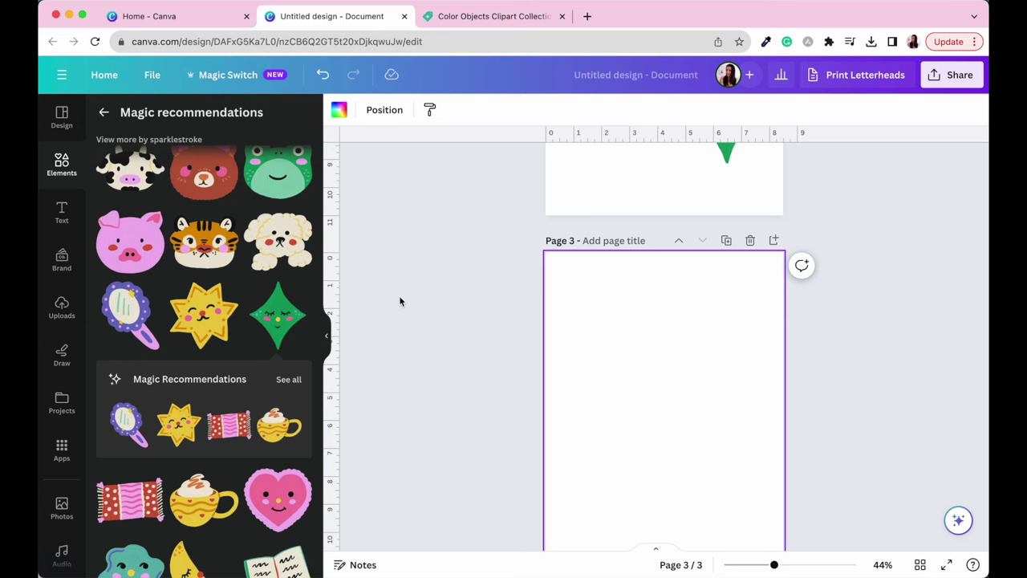
pyautogui.click(131, 245)
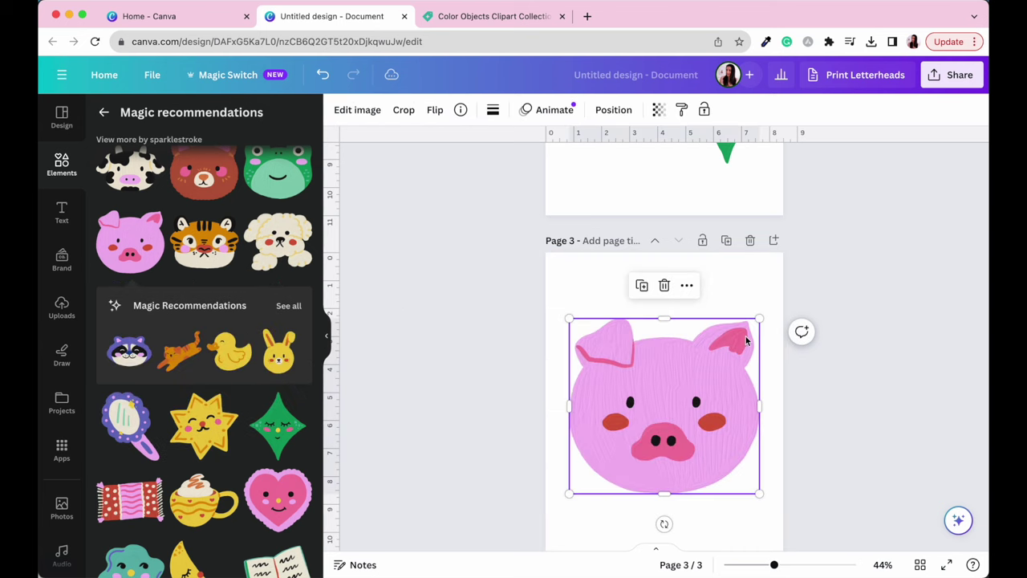
pyautogui.moveTo(759, 318); pyautogui.dragTo(631, 286)
# - Add the pink scalloped heart with a face to page 3, shrink it and position it to the lower right of the pig
pyautogui.click(277, 493)
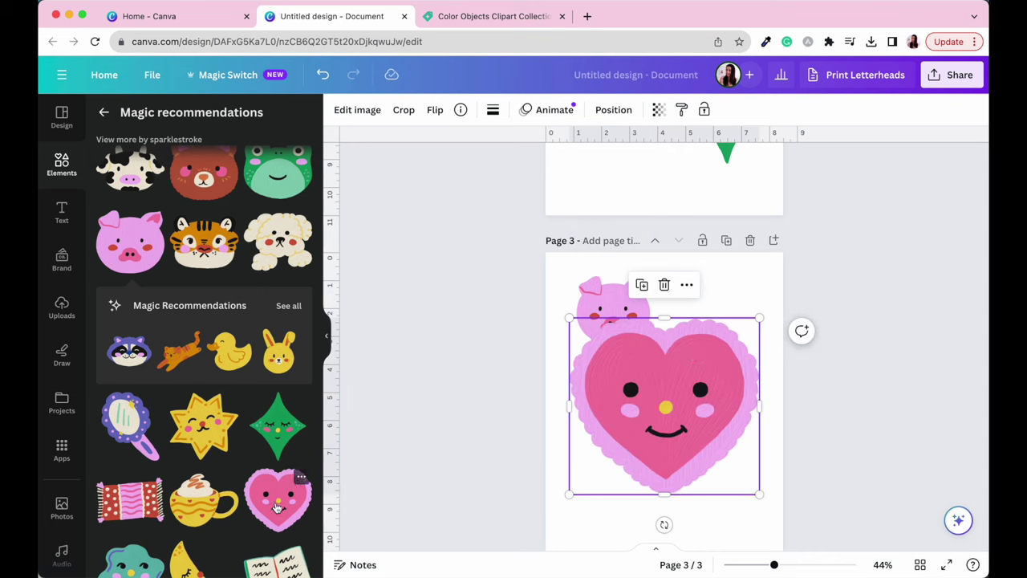
pyautogui.moveTo(758, 320); pyautogui.dragTo(665, 409)
pyautogui.moveTo(637, 443); pyautogui.dragTo(732, 346)
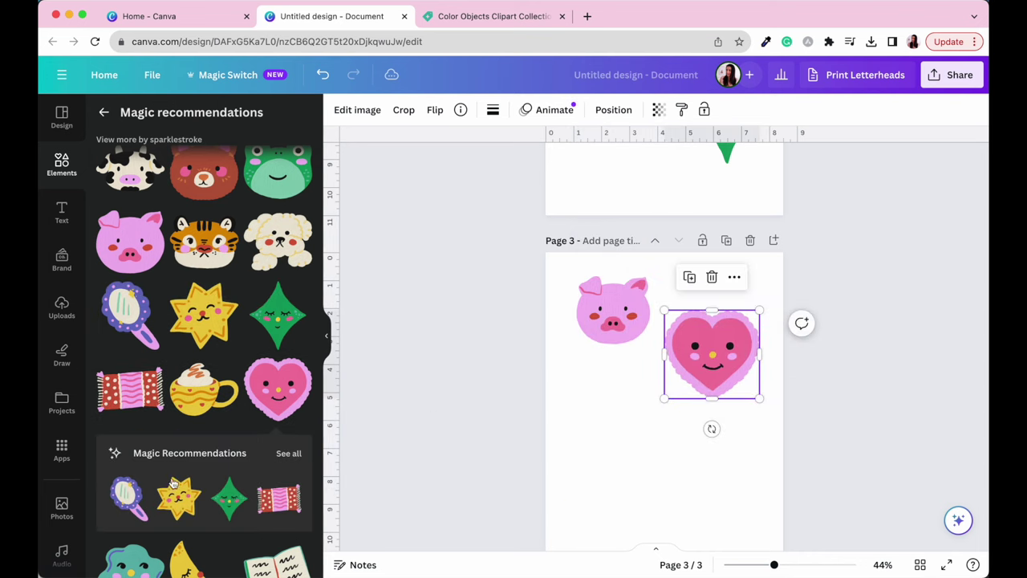
# - Add the yellow star with a face to page 1, reduced and extending past the page's upper right corner
pyautogui.scroll(-5, 178, 494)
pyautogui.scroll(-2, 178, 495)
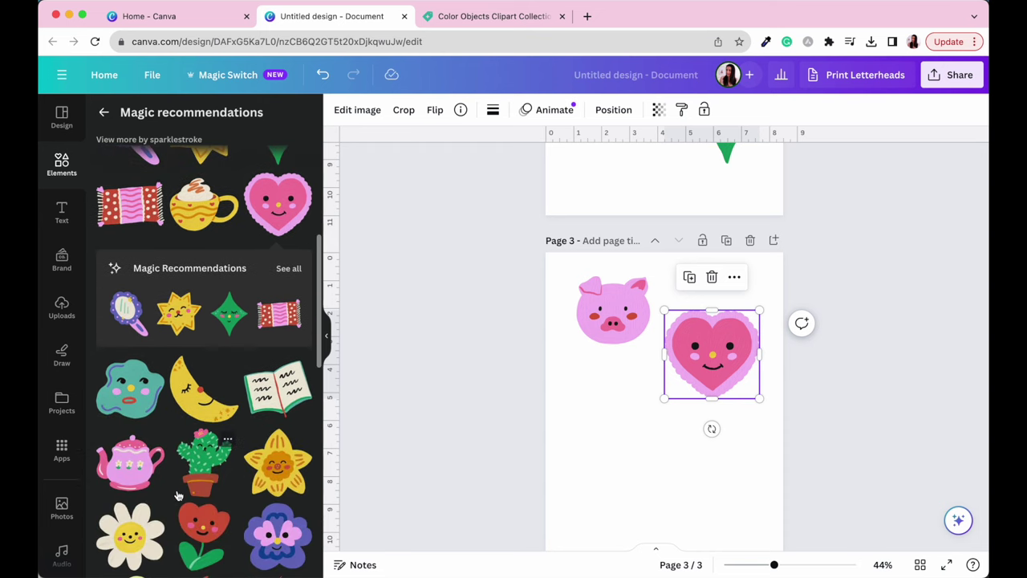
pyautogui.scroll(10, 524, 380)
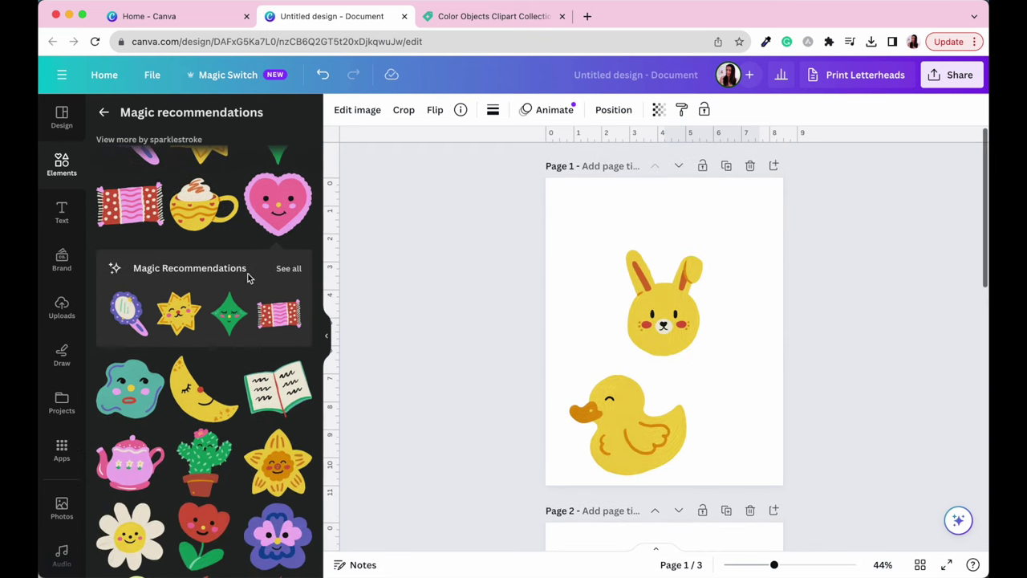
pyautogui.scroll(3, 243, 277)
pyautogui.click(203, 225)
pyautogui.moveTo(757, 241); pyautogui.dragTo(794, 220)
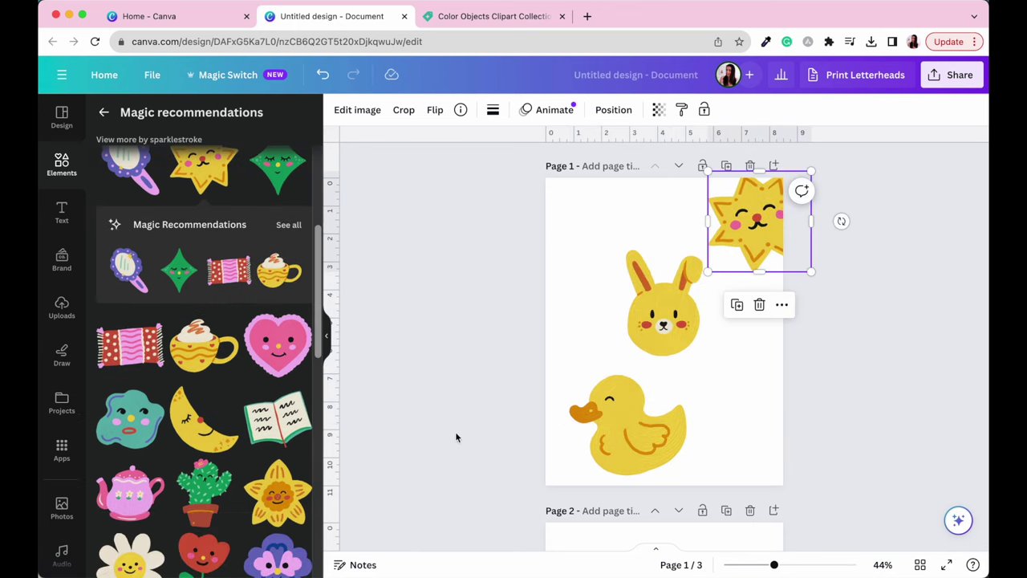
# - Add the yellow crescent moon to page 1, shrink it and move it to the right of the duck
pyautogui.click(203, 437)
pyautogui.moveTo(759, 424); pyautogui.dragTo(656, 383)
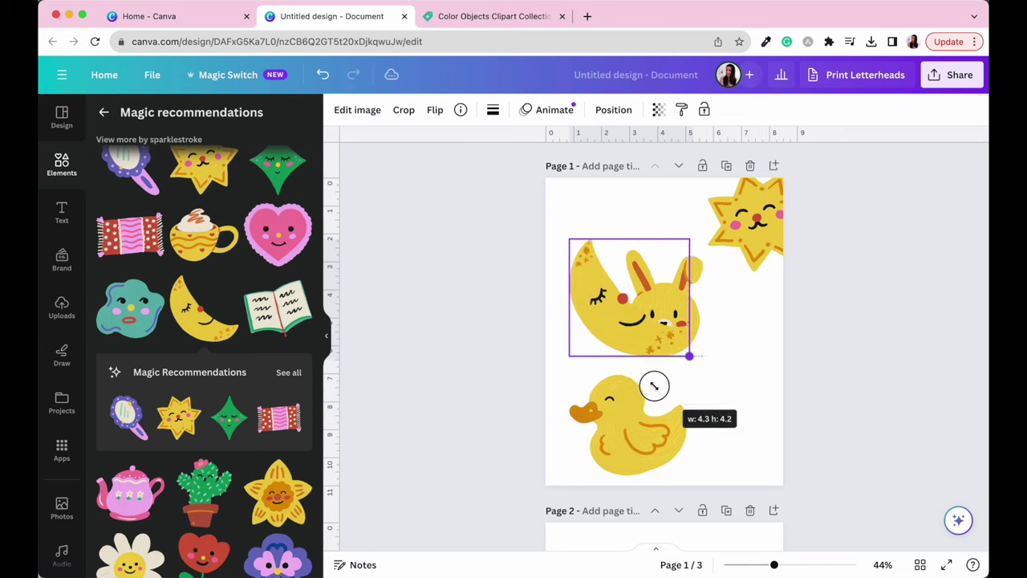
pyautogui.moveTo(609, 327); pyautogui.dragTo(739, 432)
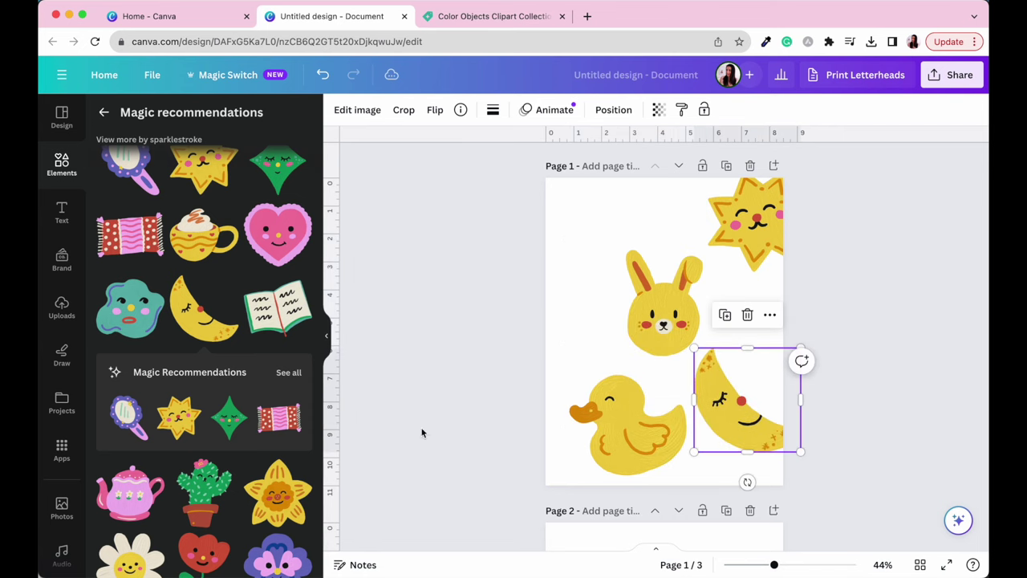
# - Add the yellow daffodil with a face to page 1, shrink it and place it to the upper left of the bunny
pyautogui.click(291, 510)
pyautogui.moveTo(780, 429); pyautogui.dragTo(671, 350)
pyautogui.moveTo(621, 299); pyautogui.dragTo(576, 270)
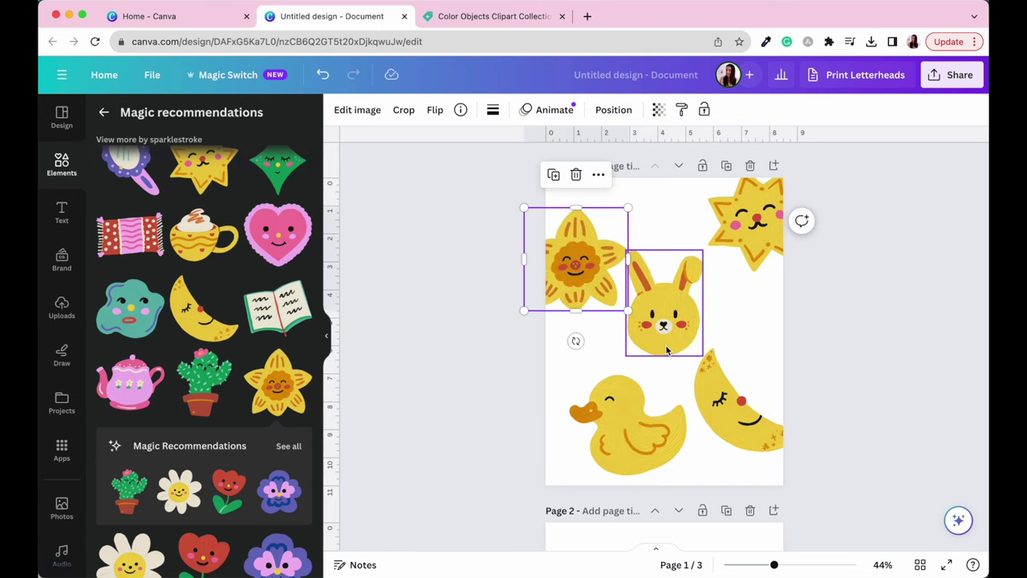
# - Add a fourth page and place the purple flower with a face on it, reduced and moved to the page's upper left
pyautogui.scroll(-10, 666, 350)
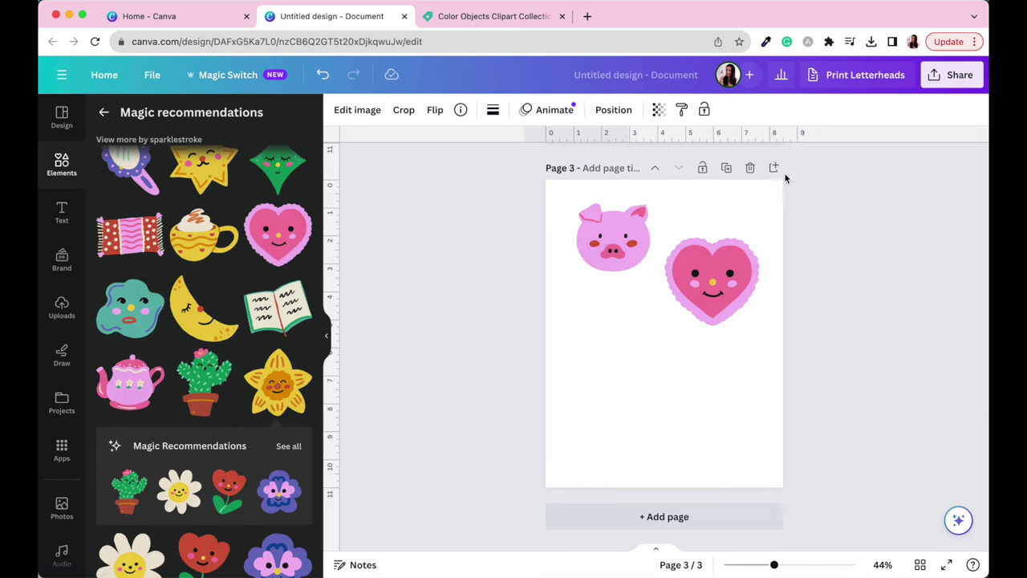
pyautogui.click(773, 168)
pyautogui.click(275, 553)
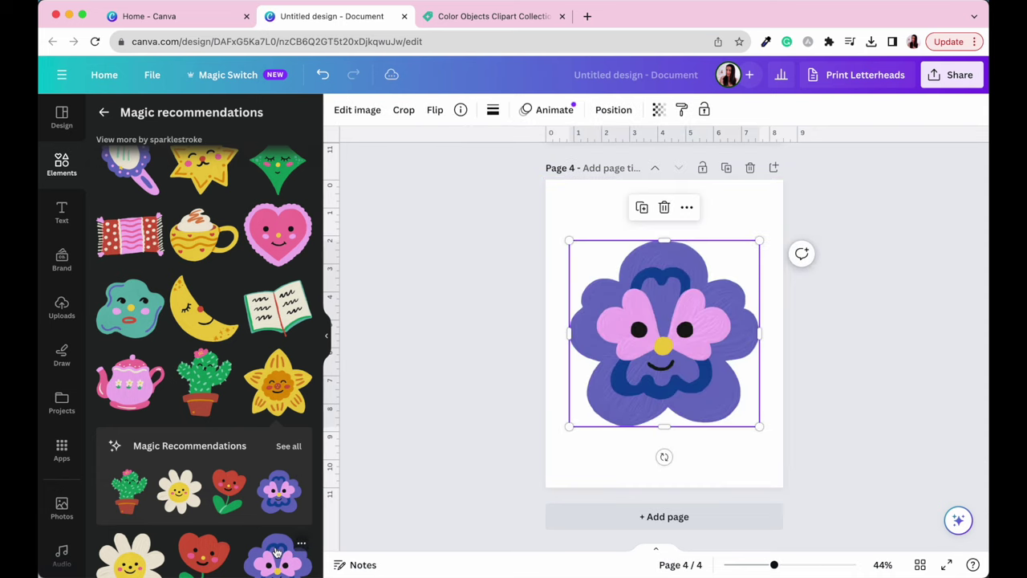
pyautogui.moveTo(760, 240); pyautogui.dragTo(689, 341)
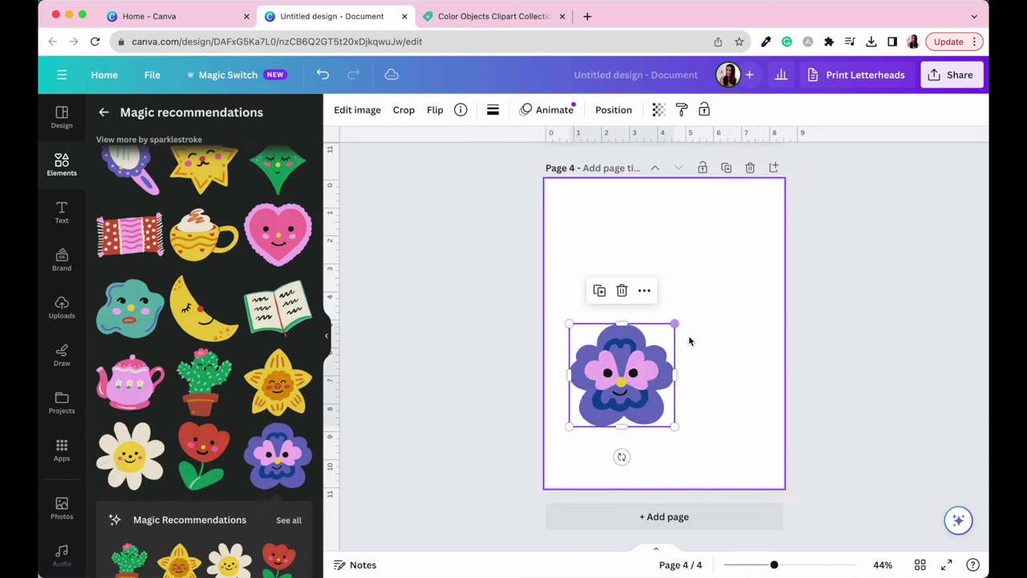
pyautogui.moveTo(621, 375); pyautogui.dragTo(599, 271)
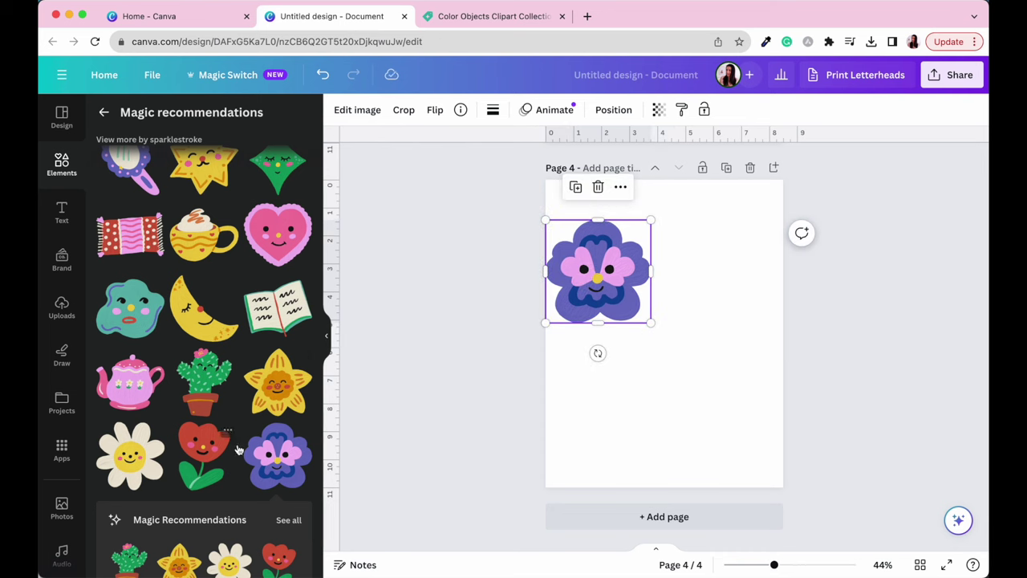
# - Add the green potted cactus to page 2, shrink it and position it below the frog, to the left of the star
pyautogui.scroll(6, 541, 389)
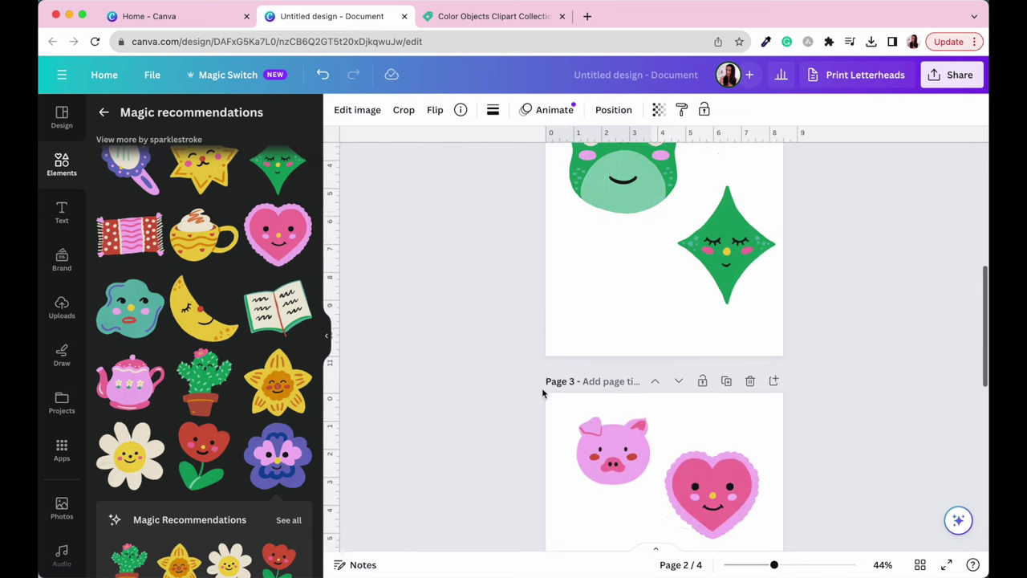
pyautogui.scroll(2, 541, 387)
pyautogui.scroll(2, 577, 321)
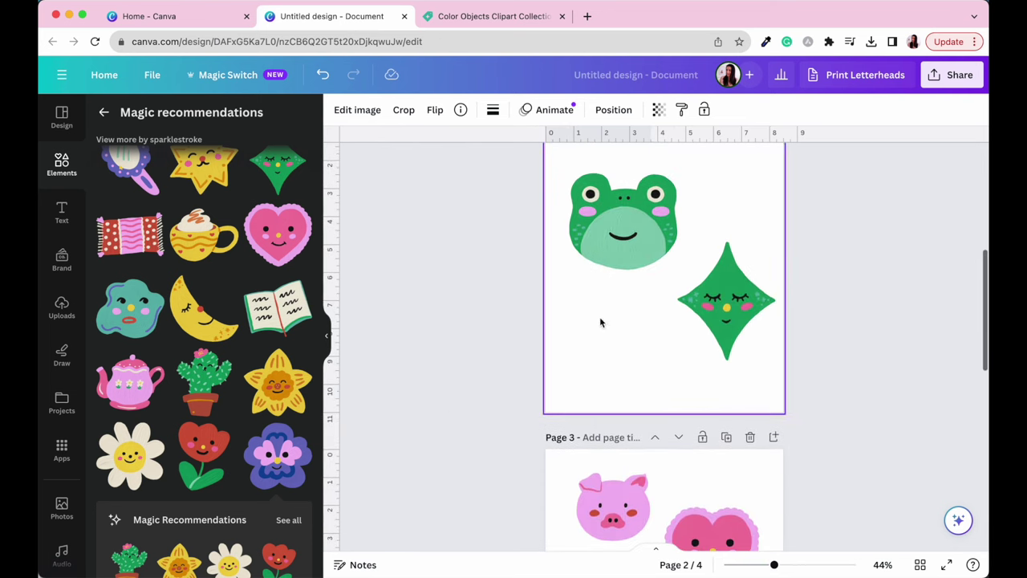
pyautogui.click(232, 380)
pyautogui.scroll(1, 762, 217)
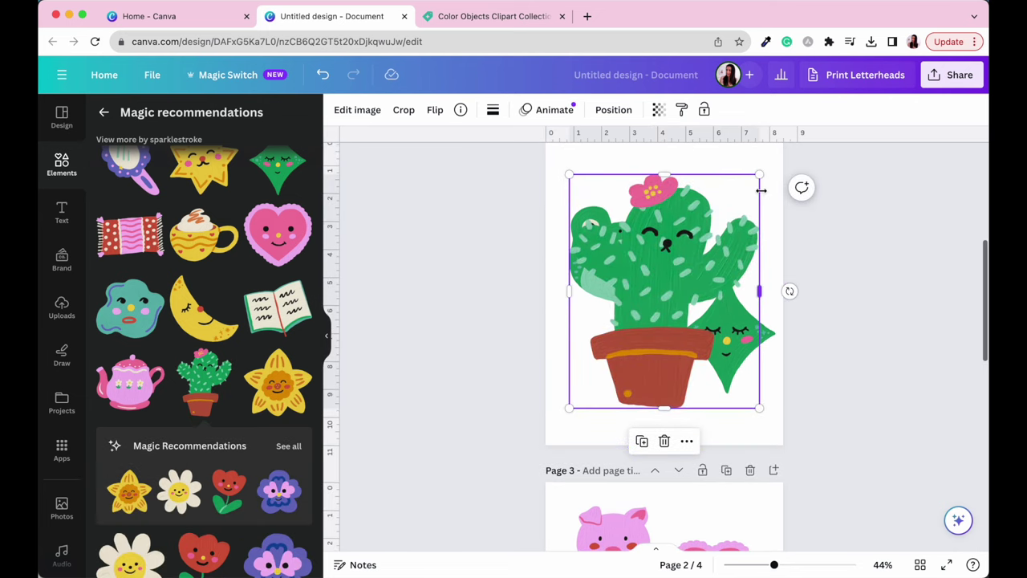
pyautogui.moveTo(758, 174); pyautogui.dragTo(674, 289)
pyautogui.moveTo(618, 353)
pyautogui.mouseDown()
pyautogui.moveTo(620, 383)
pyautogui.moveTo(617, 370)
pyautogui.mouseUp()
pyautogui.click(859, 294)
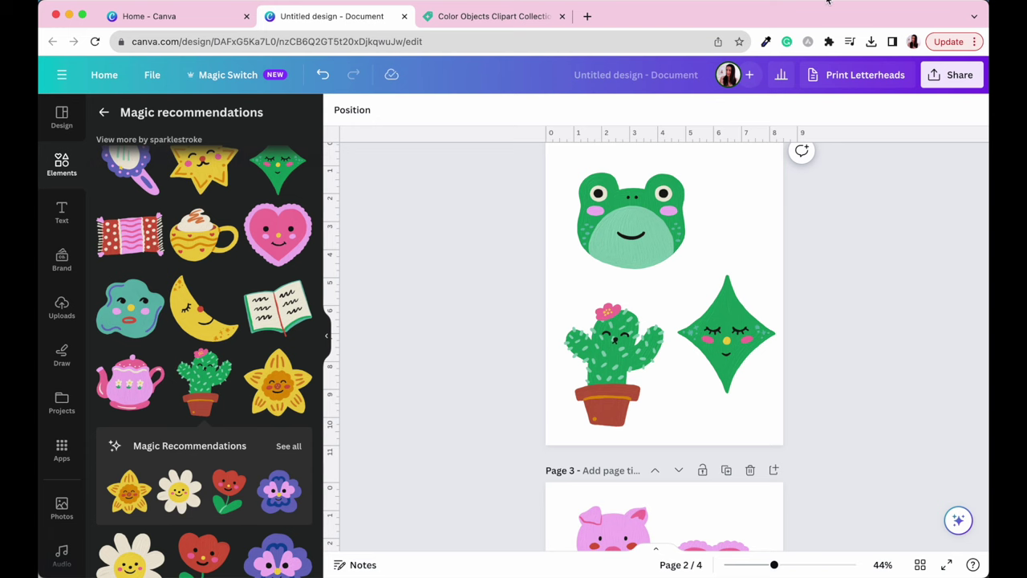
# - Switch to the Color Objects Clipart Collection on Creative Market and view its first preview image
pyautogui.click(475, 19)
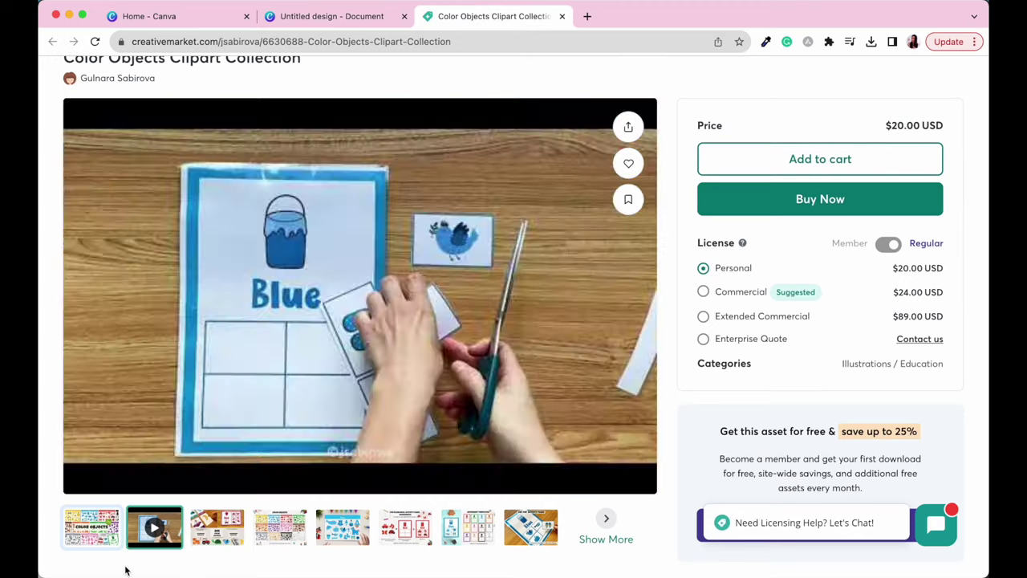
pyautogui.click(91, 527)
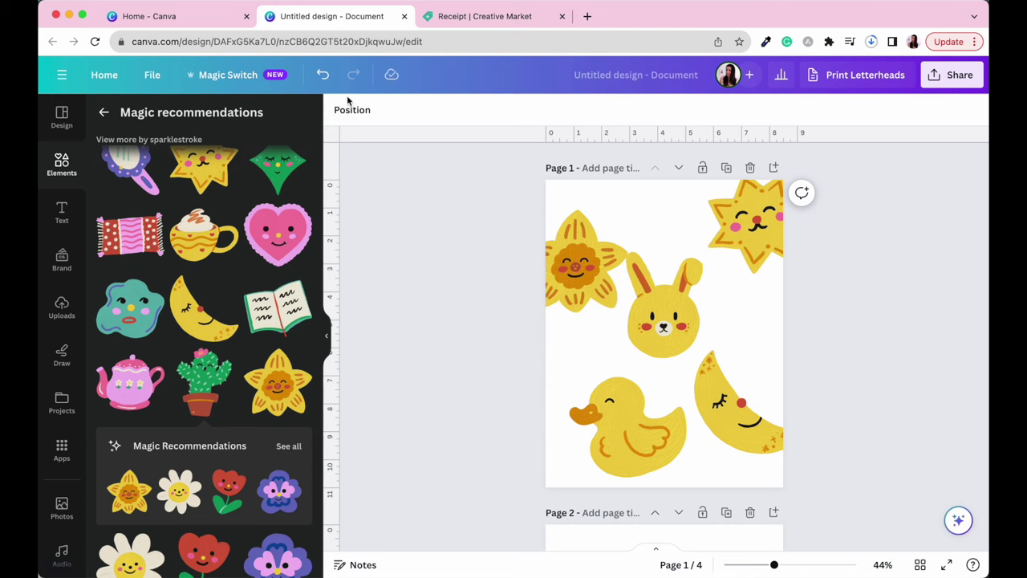
# - Back in the Canva design, create a new Document (US Letter Portrait) by searching the design types for "us"
pyautogui.click(143, 80)
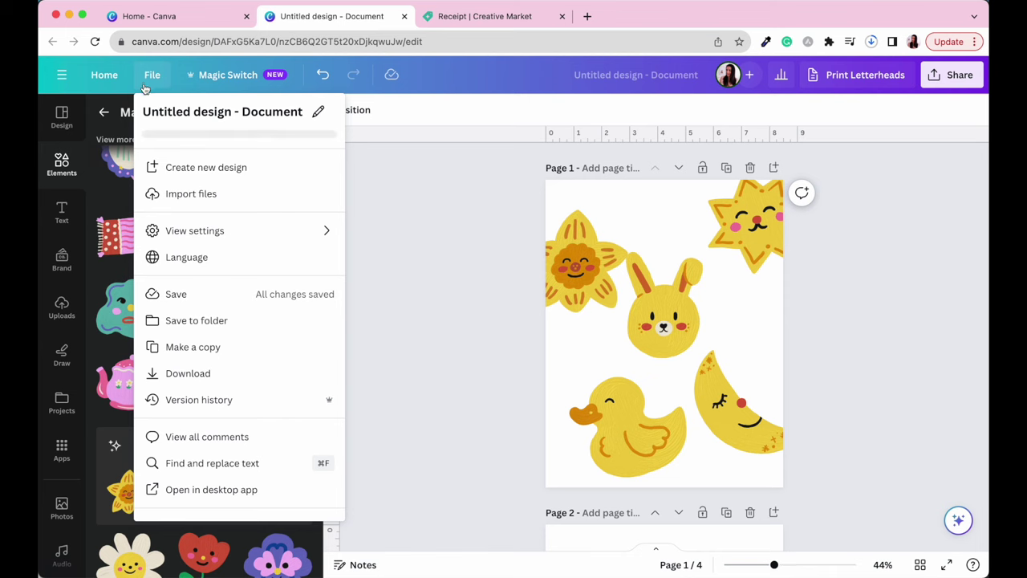
pyautogui.click(207, 168)
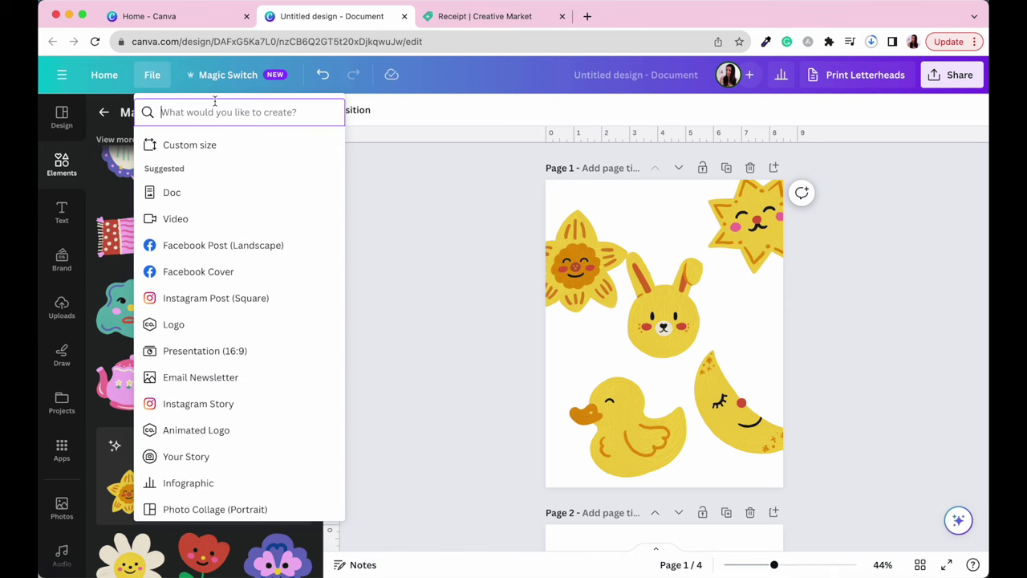
pyautogui.write('us')
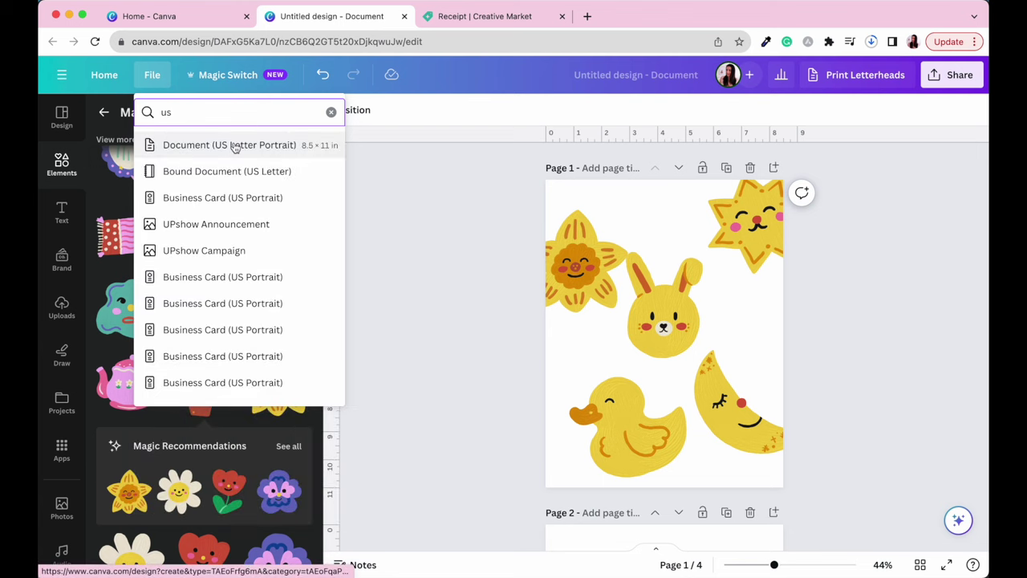
pyautogui.click(233, 145)
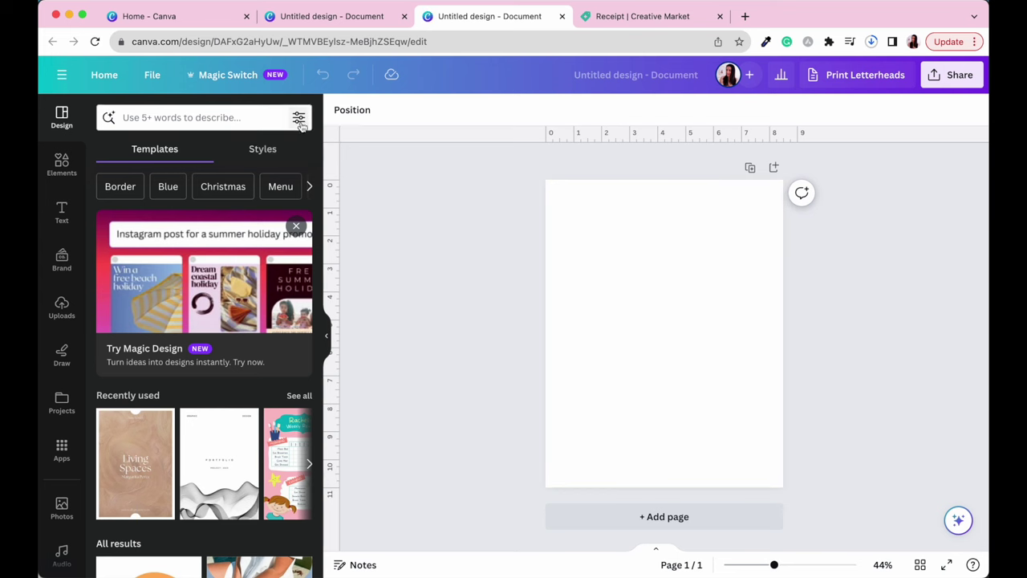
# - Search the new document's elements for the suggested term "lolly jar"
pyautogui.click(63, 167)
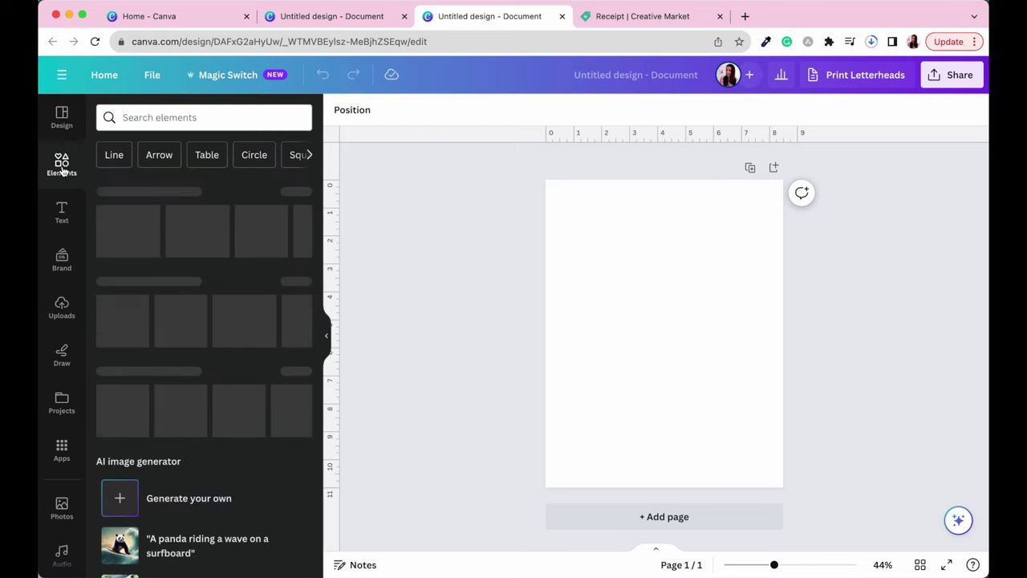
pyautogui.click(176, 111)
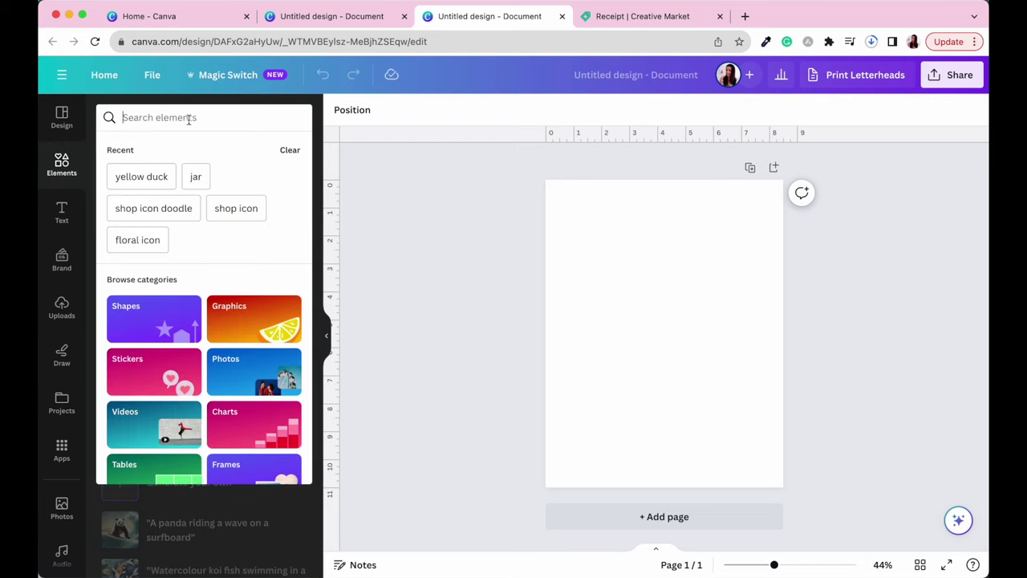
pyautogui.write('jar')
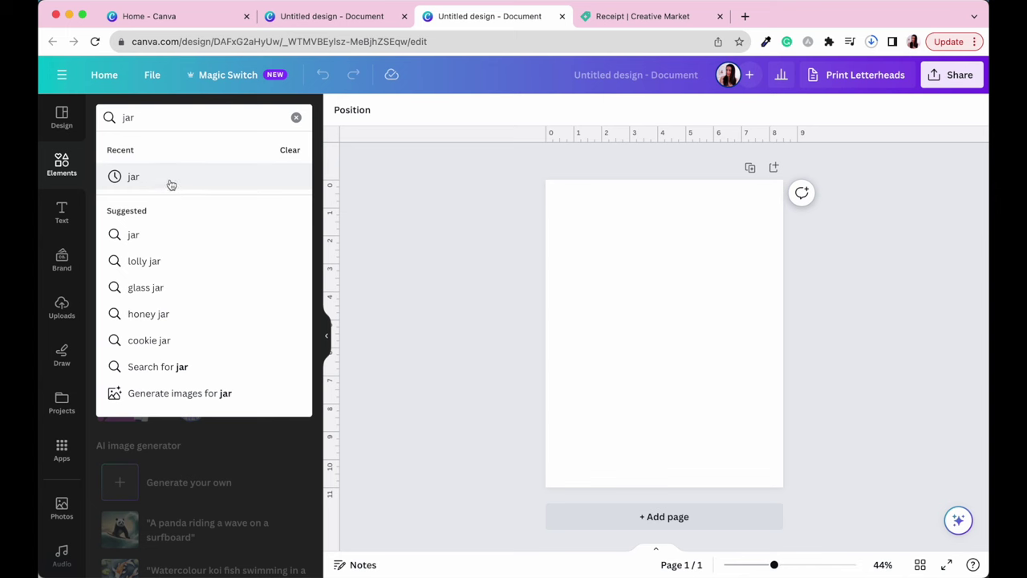
pyautogui.click(154, 263)
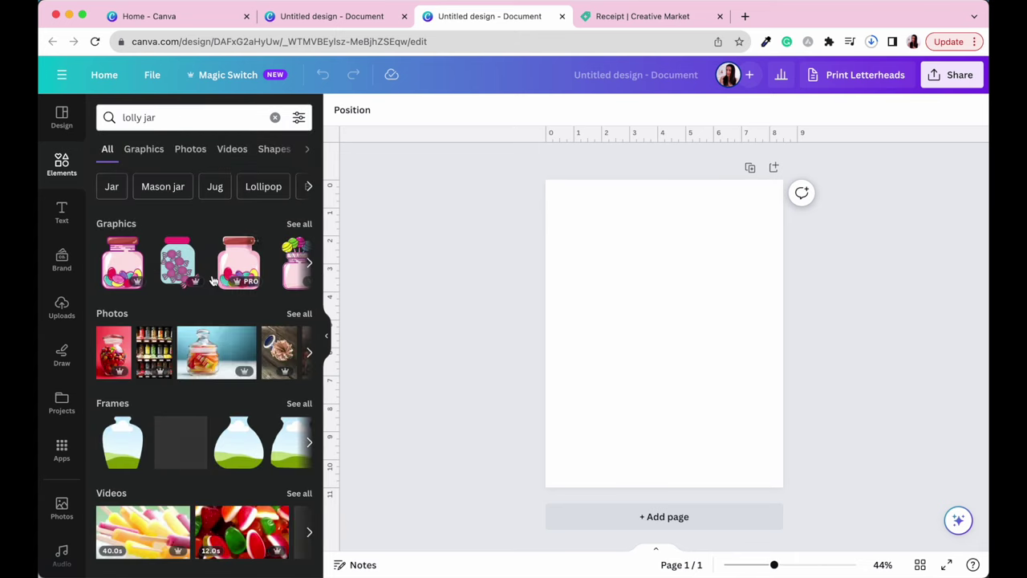
# - Change the element search to "jar" and filter the results to free items only
pyautogui.click(176, 117)
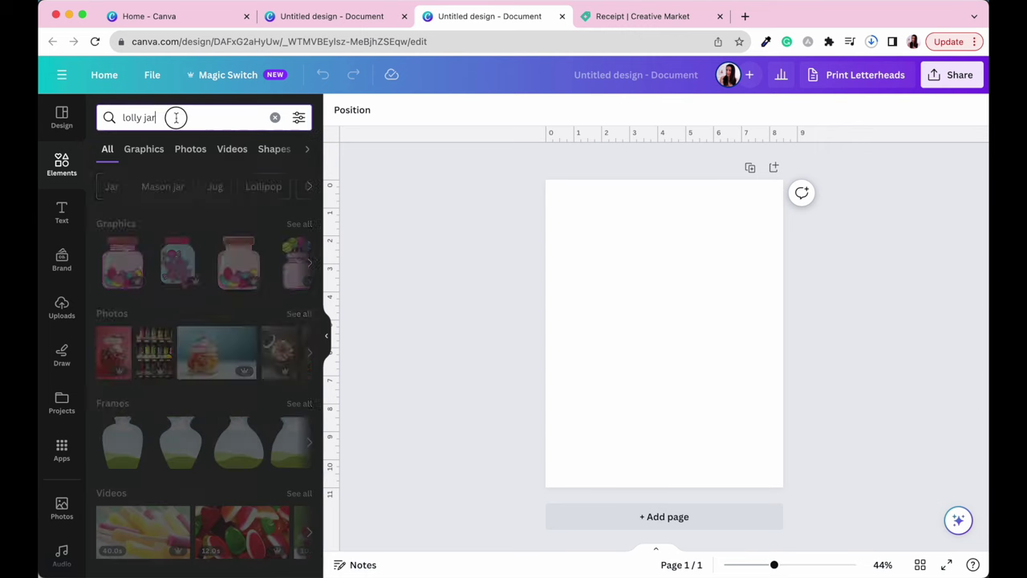
pyautogui.moveTo(176, 118); pyautogui.dragTo(120, 118)
pyautogui.write('jar')
pyautogui.press('Return')
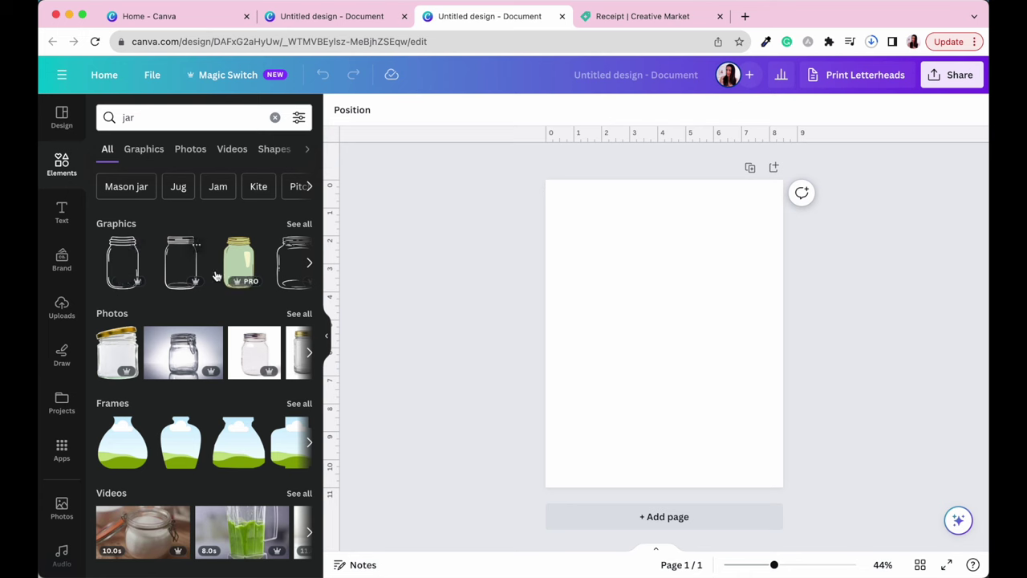
pyautogui.click(296, 120)
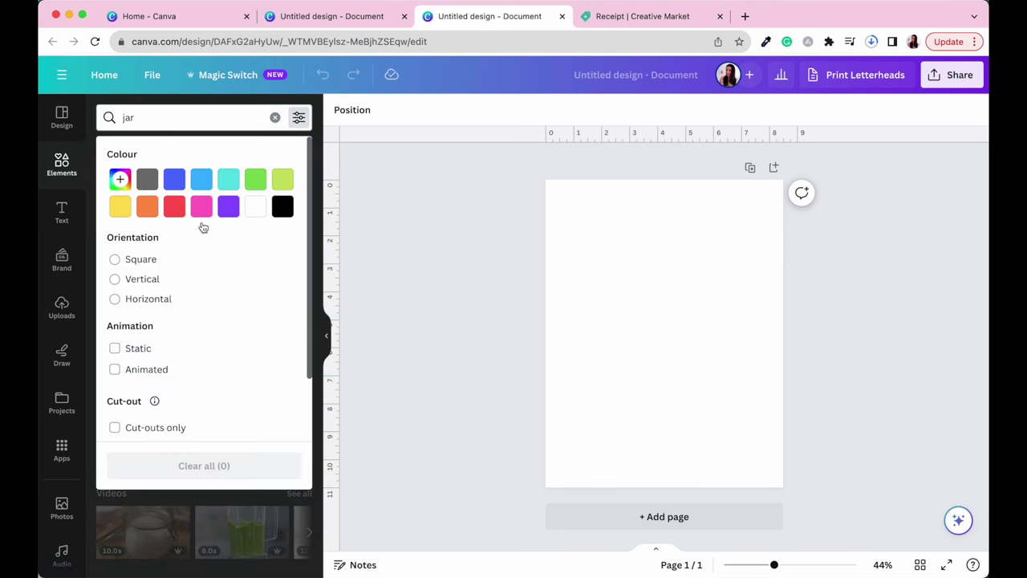
pyautogui.scroll(-2, 213, 347)
pyautogui.click(133, 400)
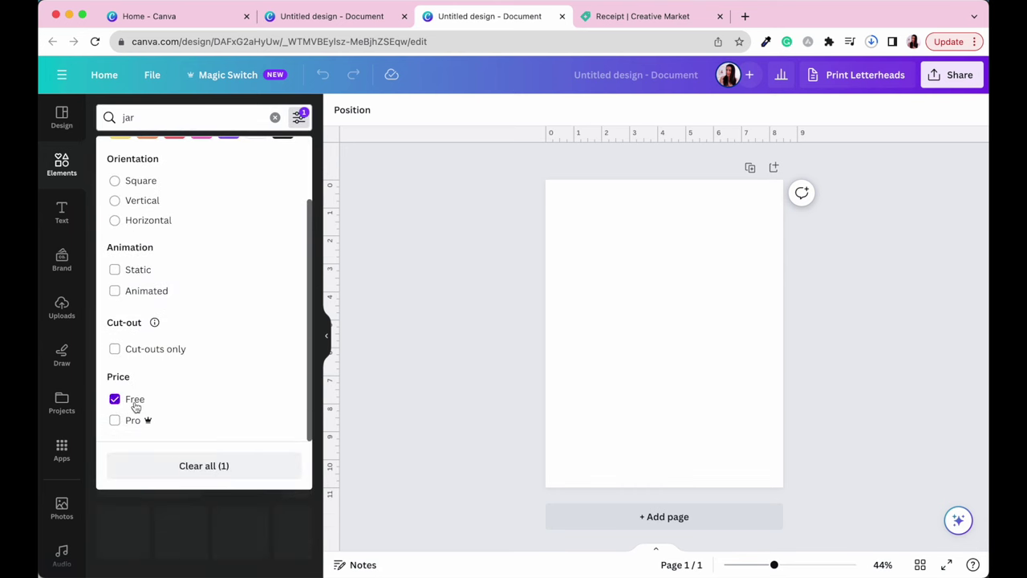
pyautogui.click(407, 390)
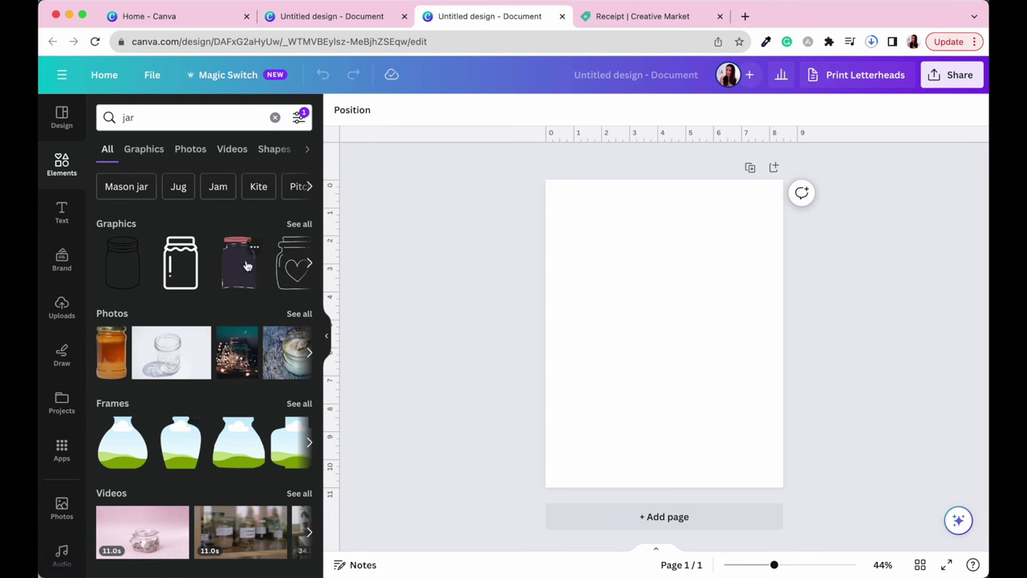
# - Narrow the jar results to graphics and add the plain black outline jar to the first page
pyautogui.click(145, 154)
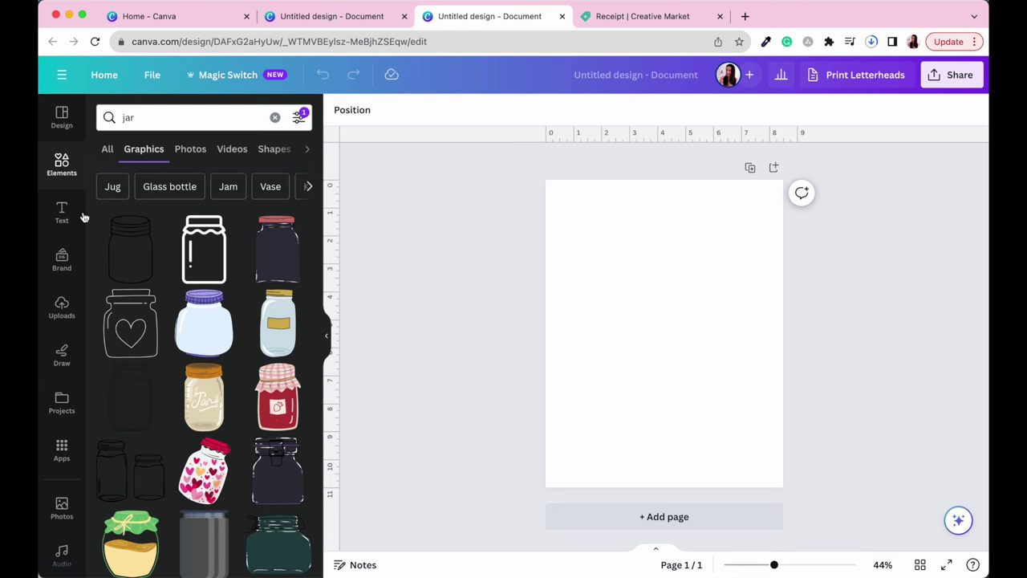
pyautogui.click(126, 240)
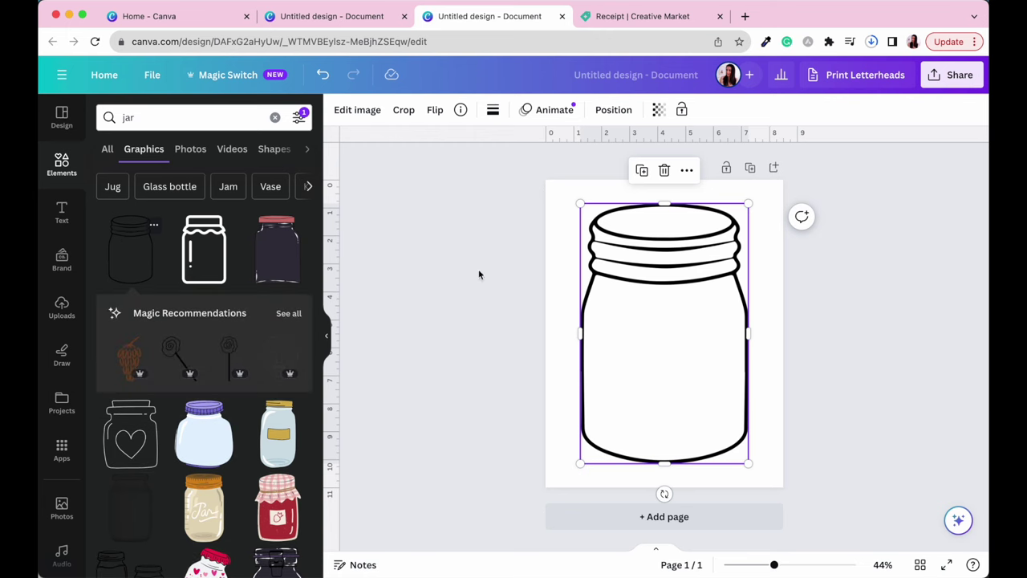
pyautogui.click(507, 258)
pyautogui.click(637, 243)
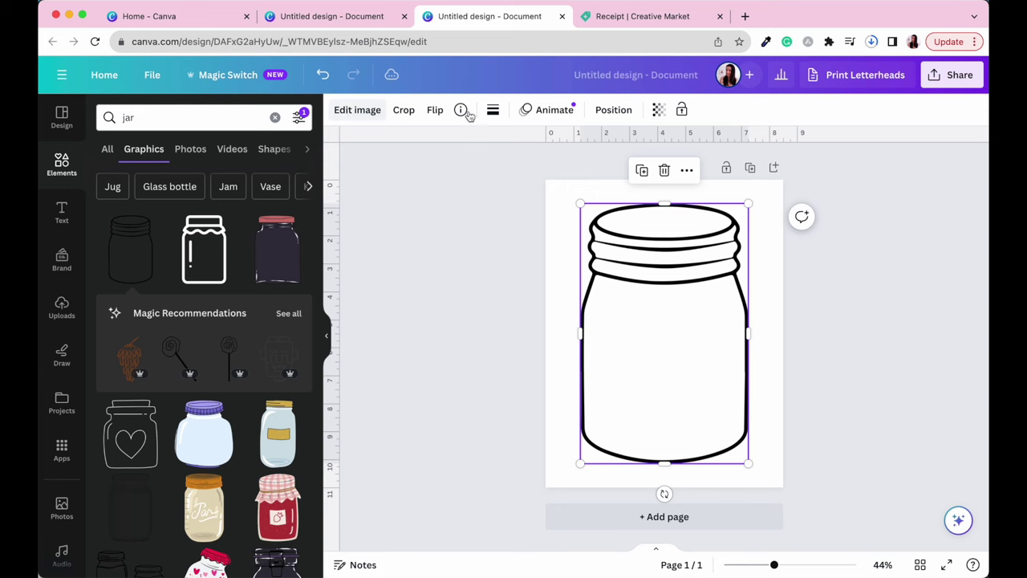
pyautogui.click(365, 314)
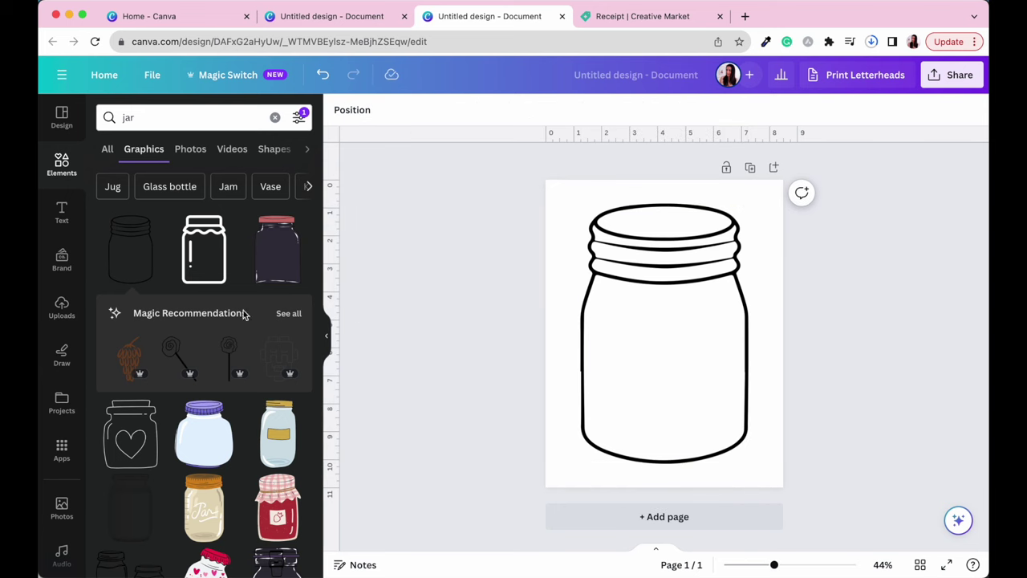
# - Add a second page and try out the turquoise jar with the pink lid on it, deleting that jar again
pyautogui.scroll(-2, 249, 449)
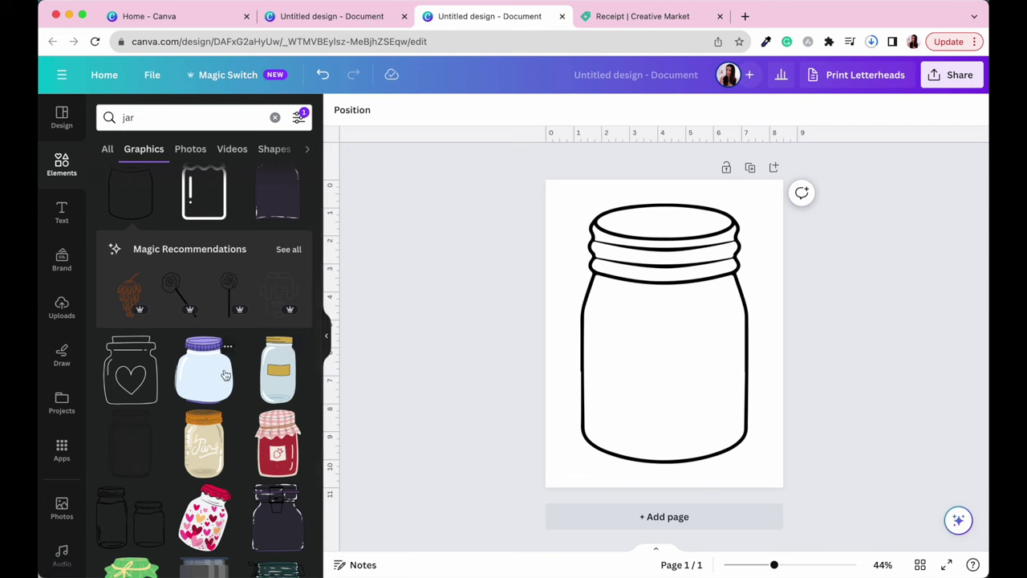
pyautogui.scroll(-5, 223, 426)
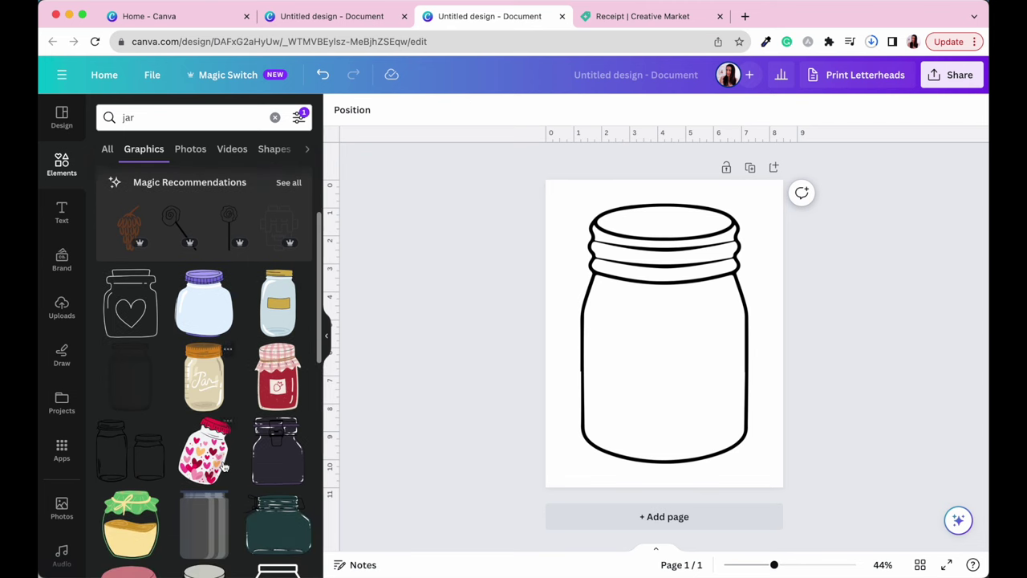
pyautogui.scroll(-10, 223, 465)
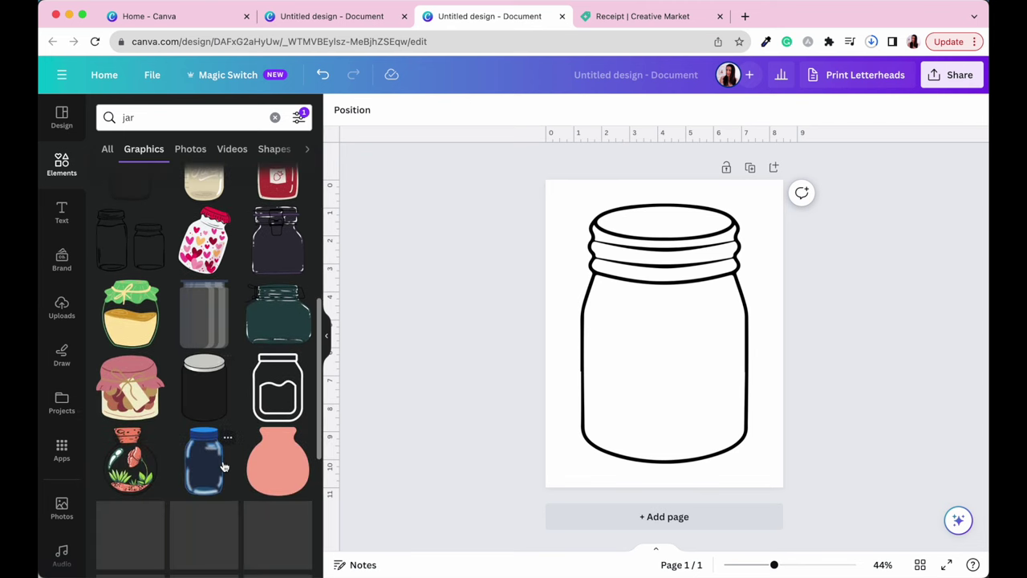
pyautogui.scroll(-6, 223, 464)
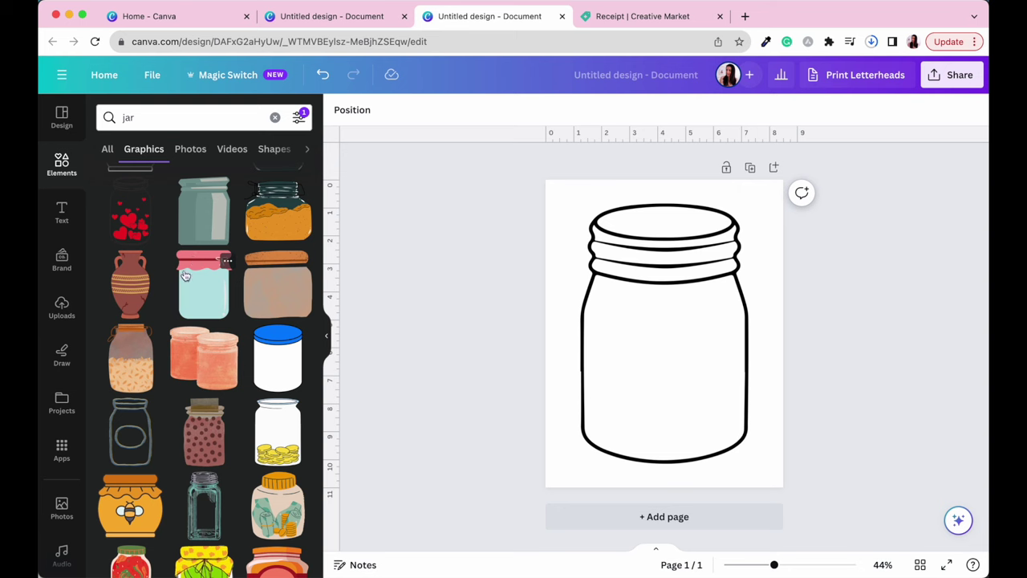
pyautogui.moveTo(227, 261)
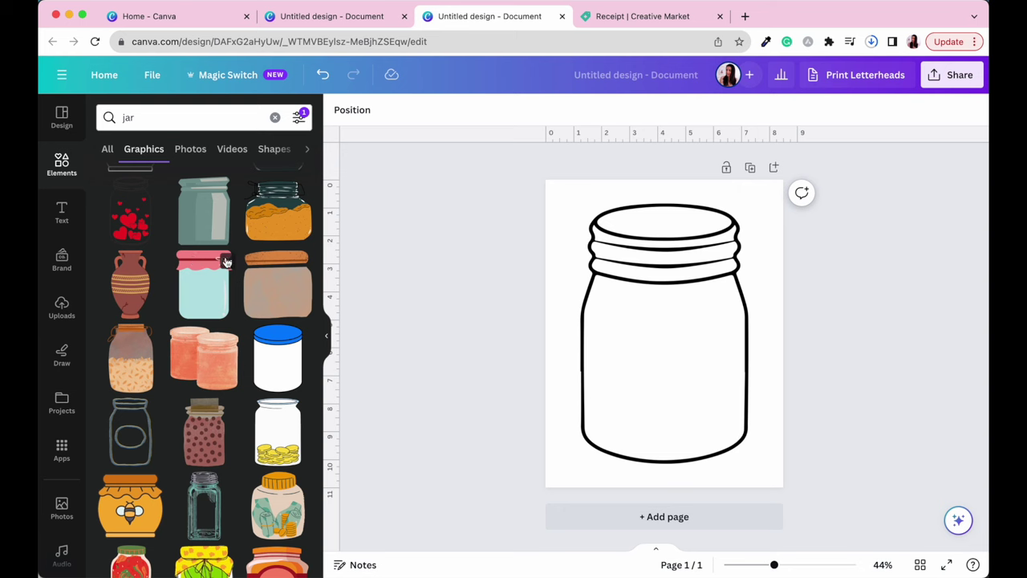
pyautogui.click(773, 166)
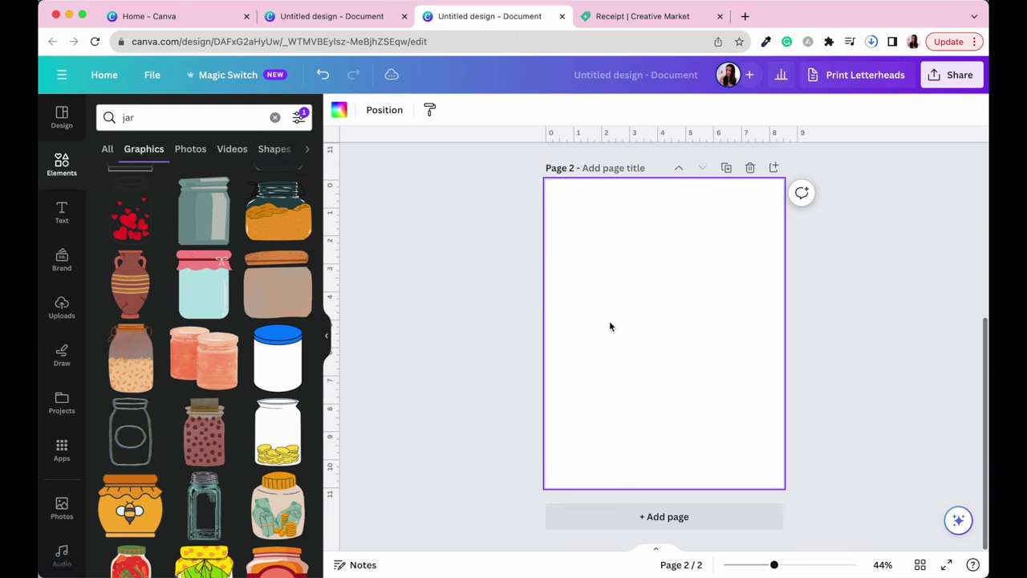
pyautogui.click(210, 293)
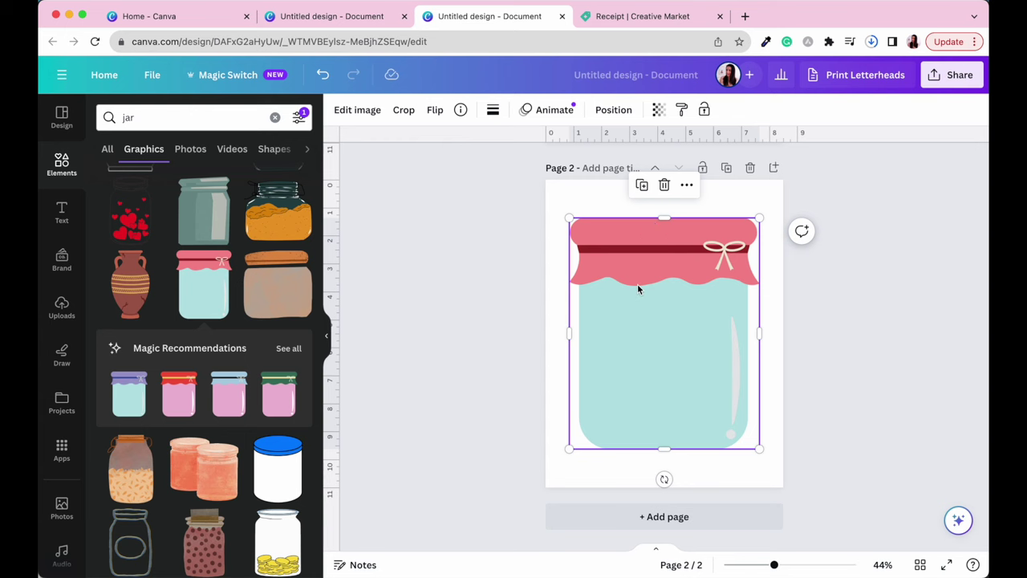
pyautogui.press('Delete')
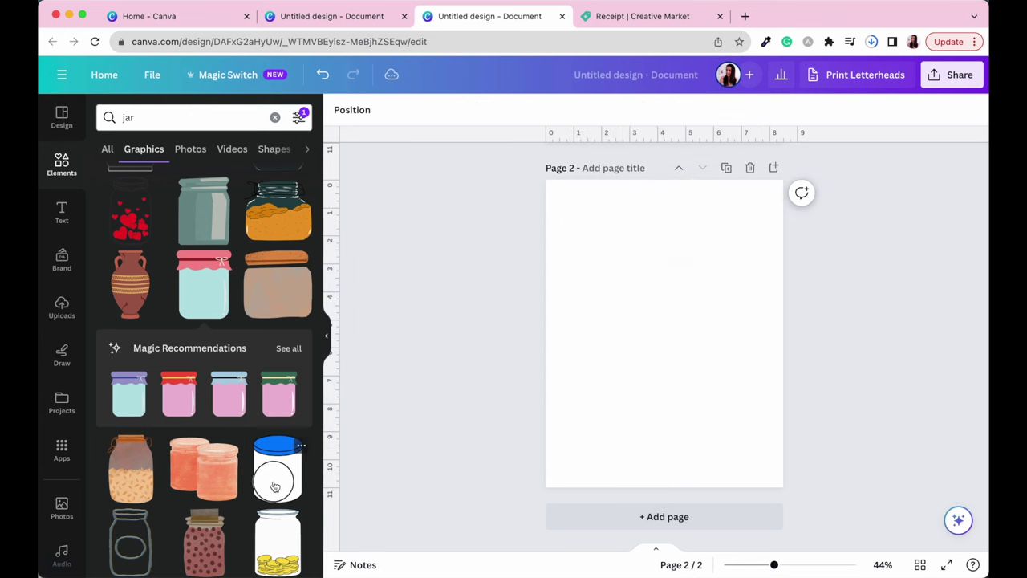
# - Place the white jar with the blue lid on page 2, enlarging and positioning it to nearly fill the page
pyautogui.click(274, 486)
pyautogui.moveTo(620, 272); pyautogui.dragTo(566, 221)
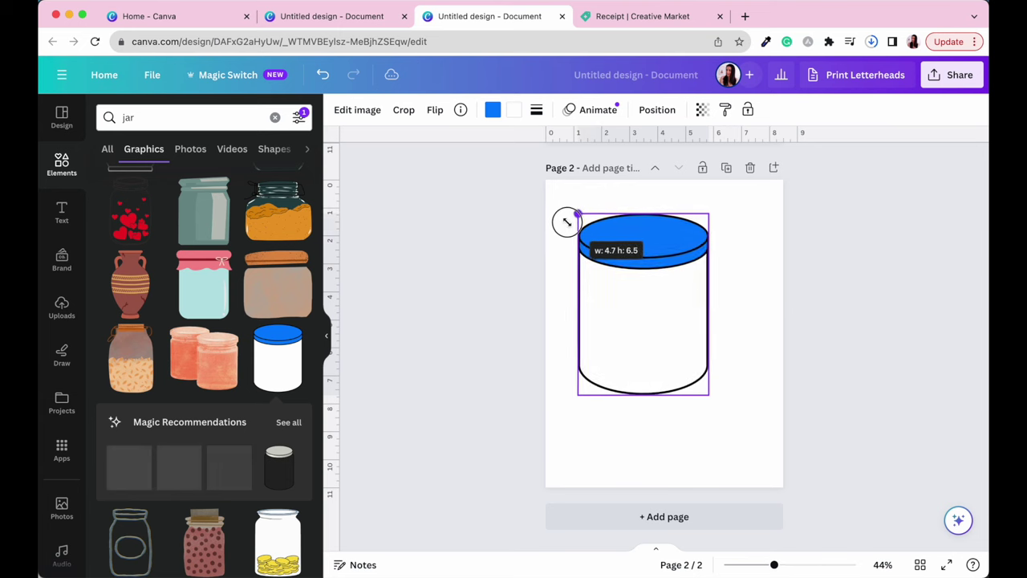
pyautogui.moveTo(709, 393); pyautogui.dragTo(755, 460)
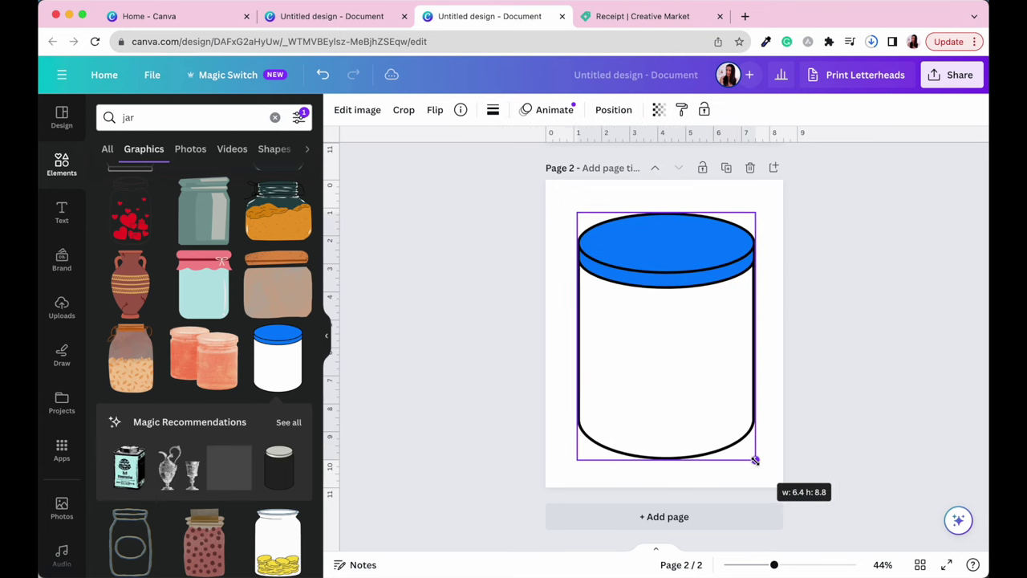
pyautogui.moveTo(715, 397); pyautogui.dragTo(713, 407)
pyautogui.click(845, 403)
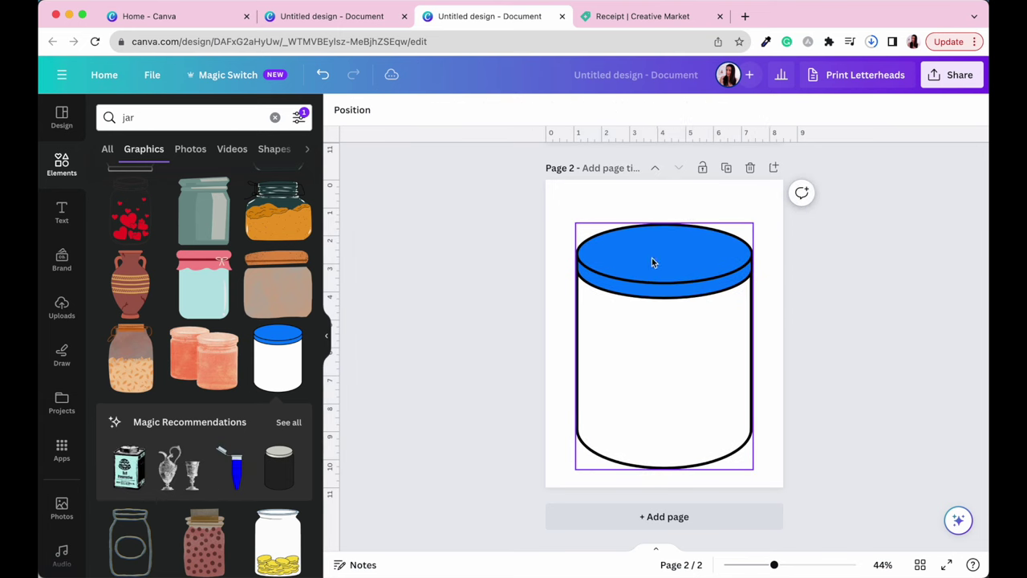
pyautogui.click(617, 231)
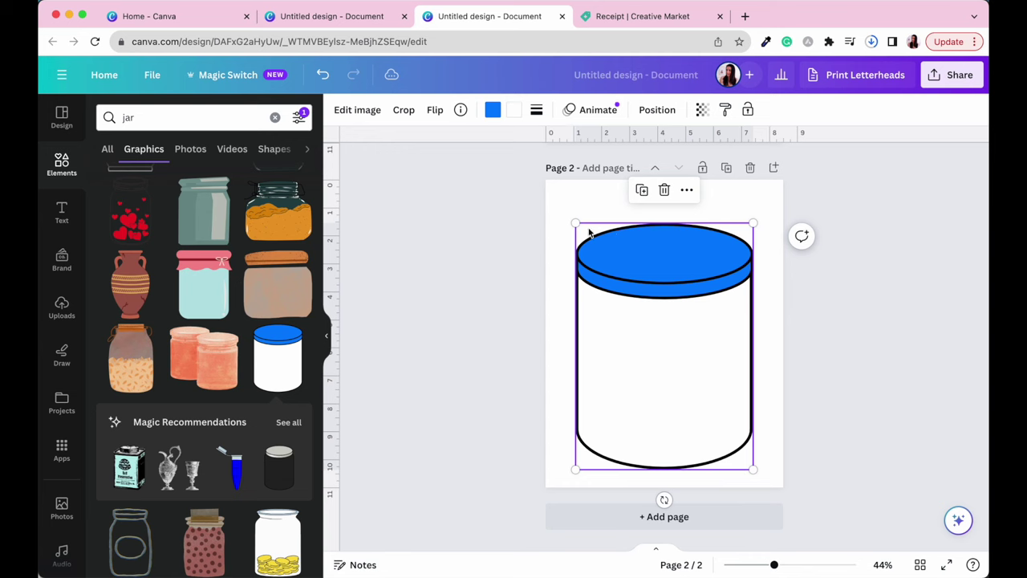
pyautogui.moveTo(575, 223); pyautogui.dragTo(562, 195)
pyautogui.press('Escape')
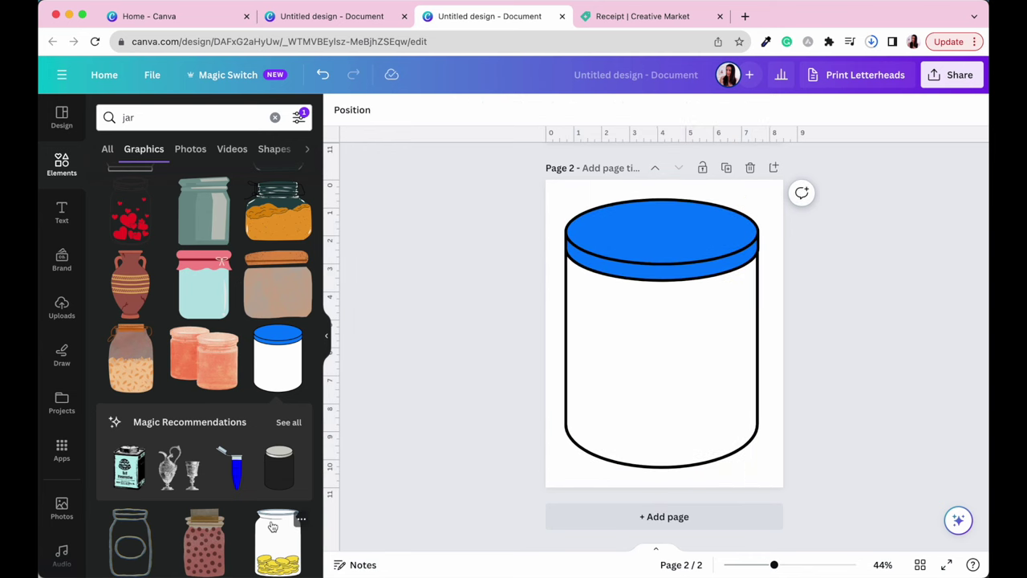
pyautogui.scroll(-9, 271, 525)
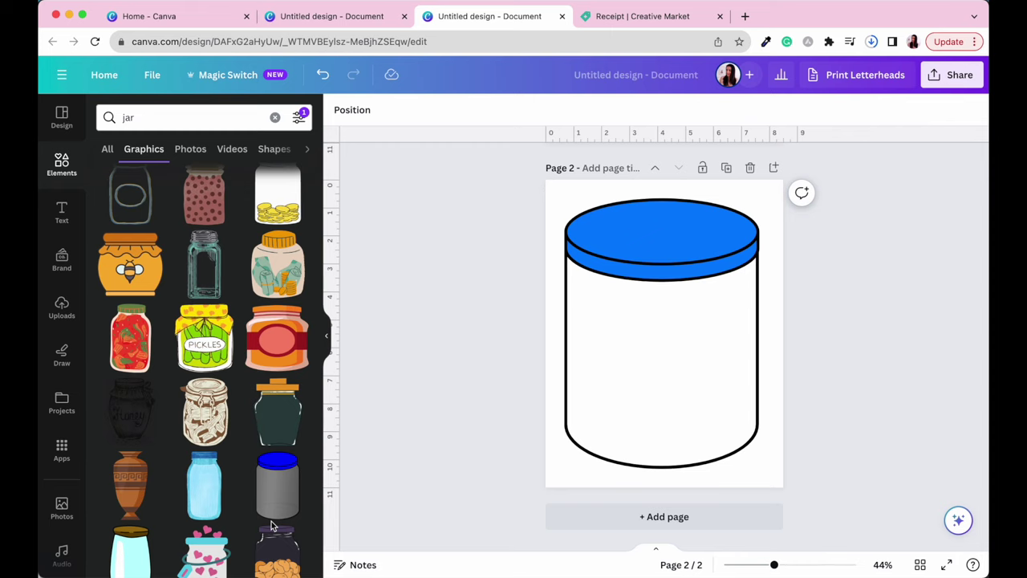
pyautogui.scroll(-2, 271, 525)
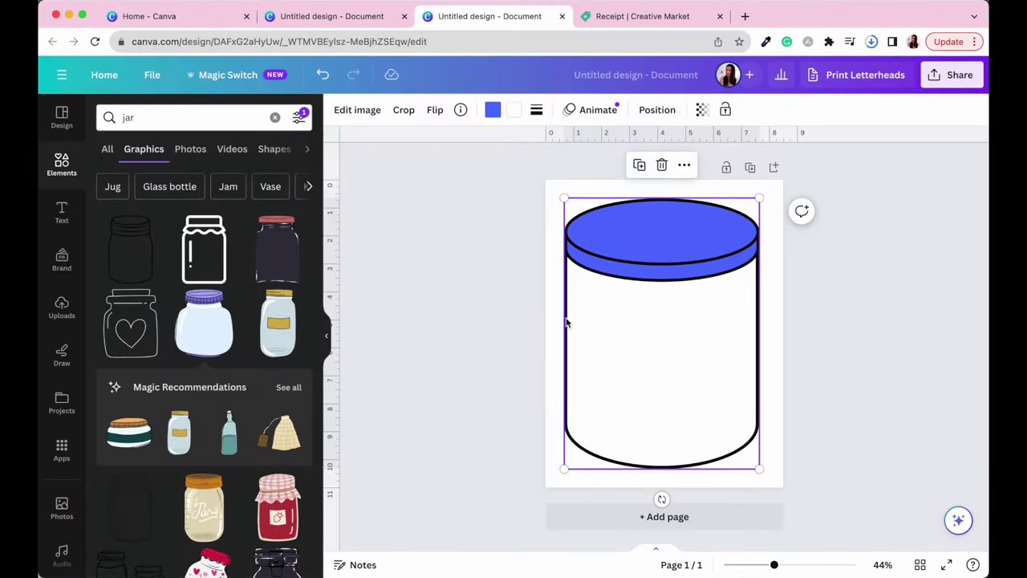
pyautogui.click(871, 244)
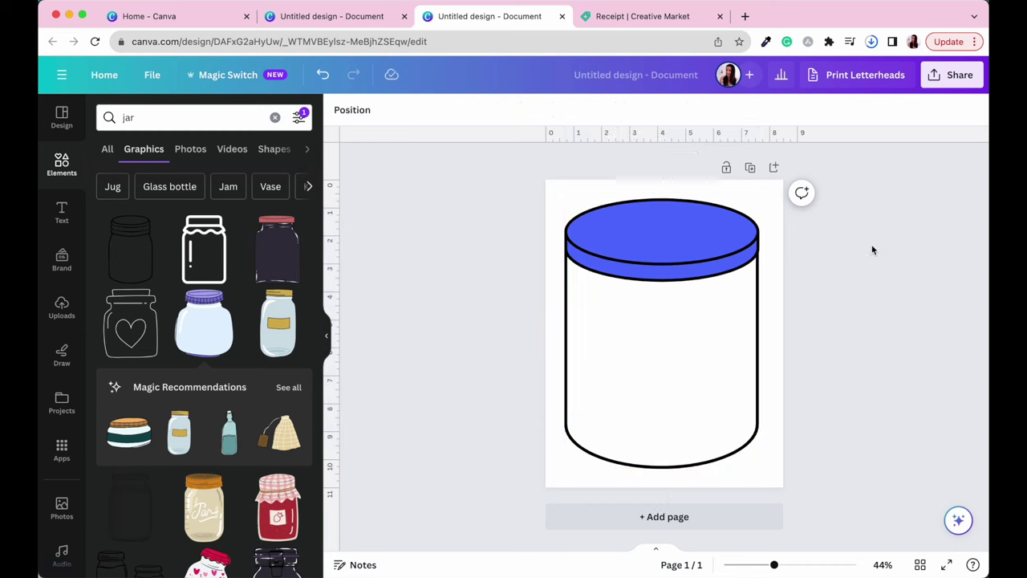
pyautogui.click(670, 244)
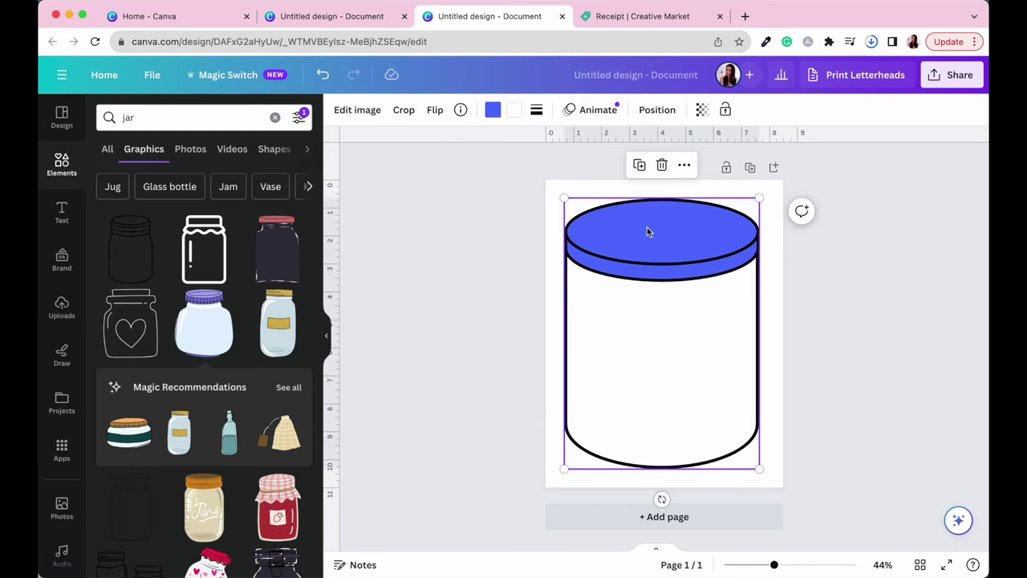
pyautogui.click(473, 281)
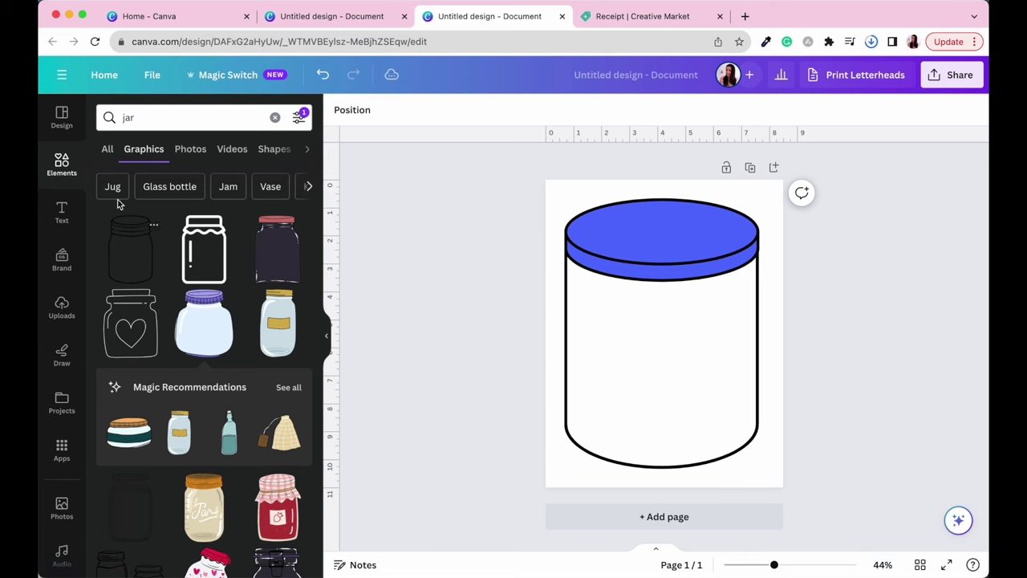
# - Add a heading text box over the jar body and enlarge it to about size 41.8
pyautogui.click(64, 215)
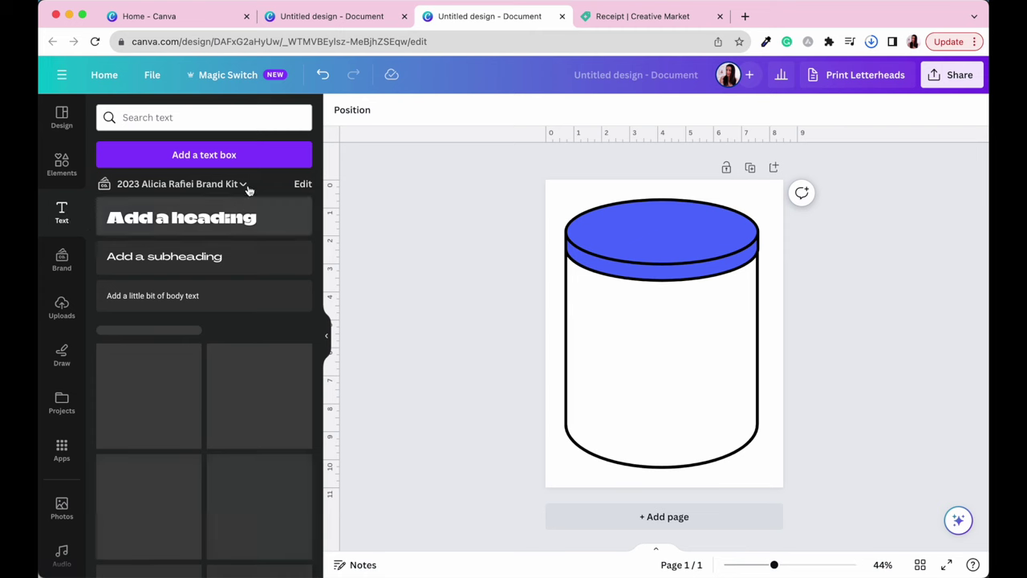
pyautogui.click(157, 229)
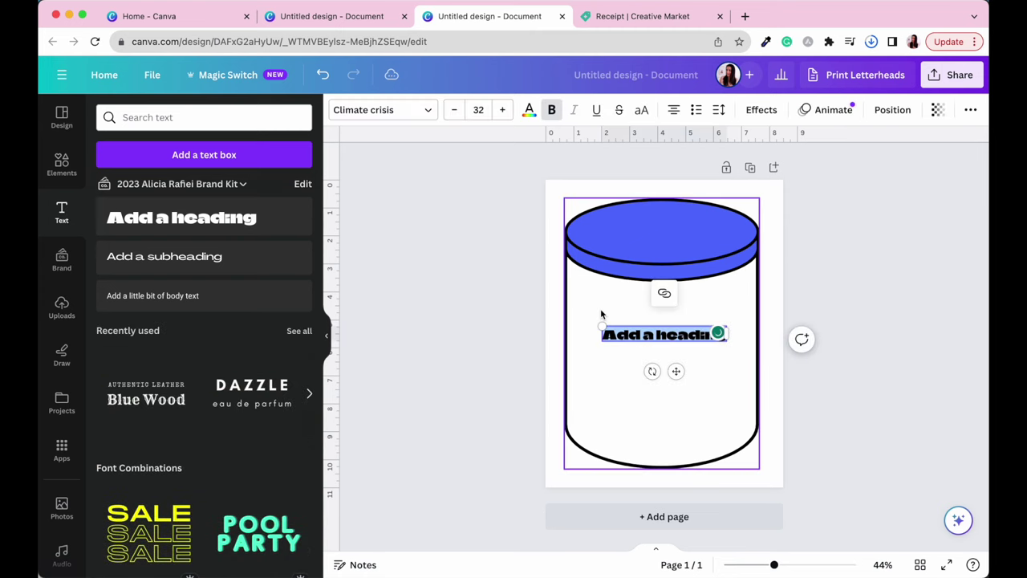
pyautogui.moveTo(601, 325); pyautogui.dragTo(564, 322)
pyautogui.moveTo(713, 342)
pyautogui.mouseDown()
pyautogui.moveTo(738, 344)
pyautogui.moveTo(731, 335)
pyautogui.mouseUp()
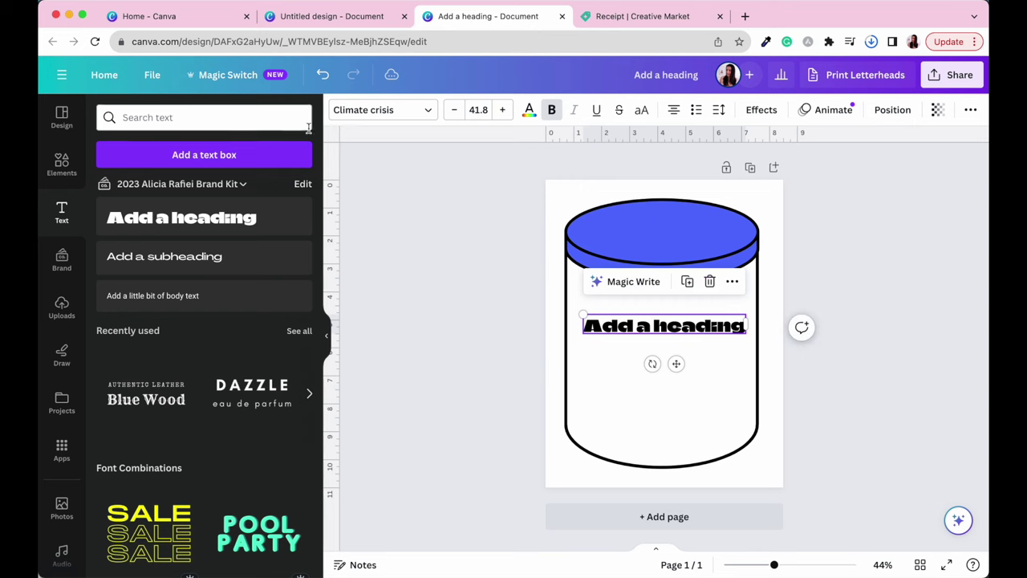
# - Search the fonts for "fun" and set the heading's font to Bobby Jones Soft
pyautogui.click(424, 112)
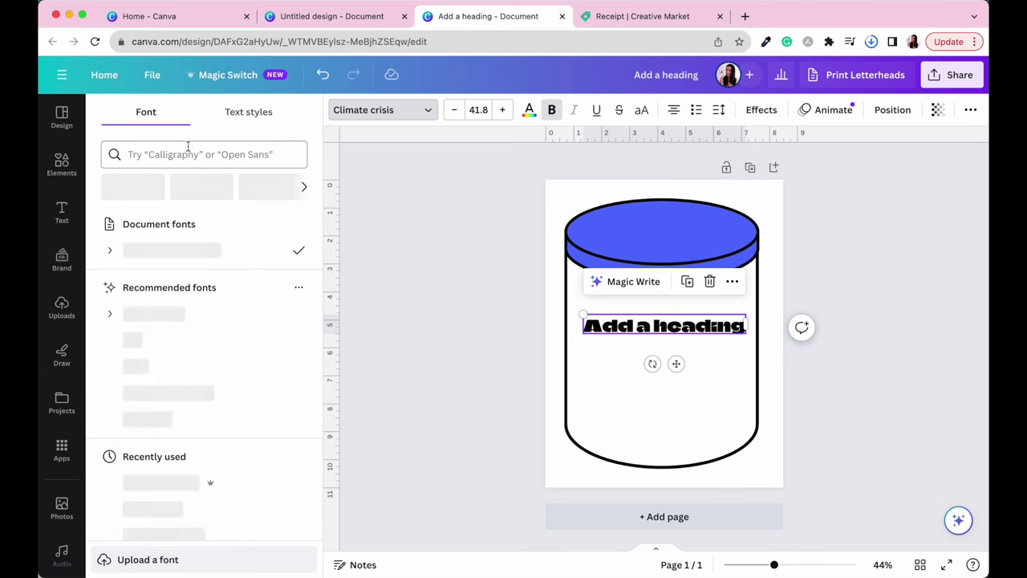
pyautogui.click(147, 154)
pyautogui.write('fun')
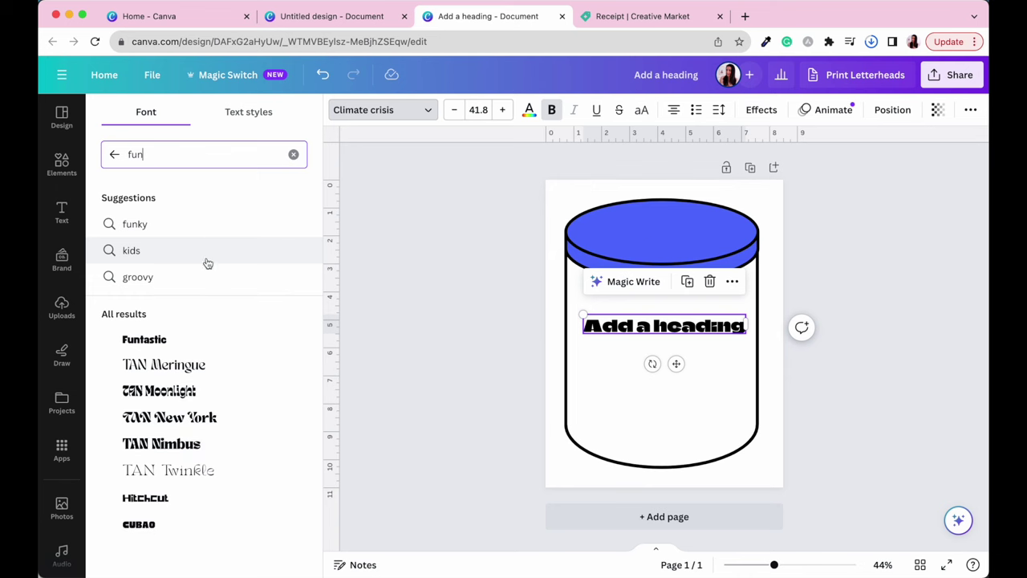
pyautogui.scroll(-3, 207, 274)
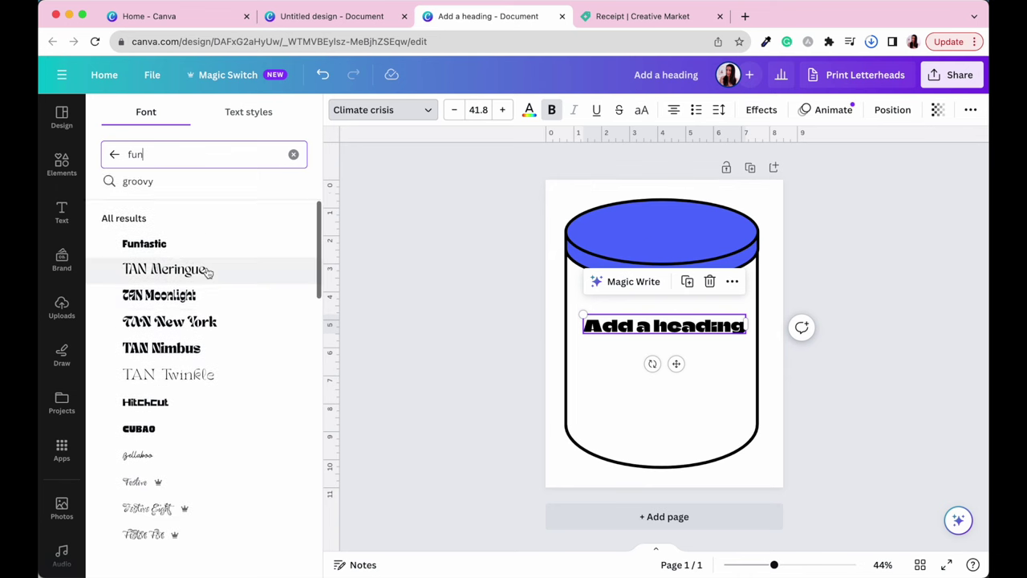
pyautogui.scroll(-7, 207, 273)
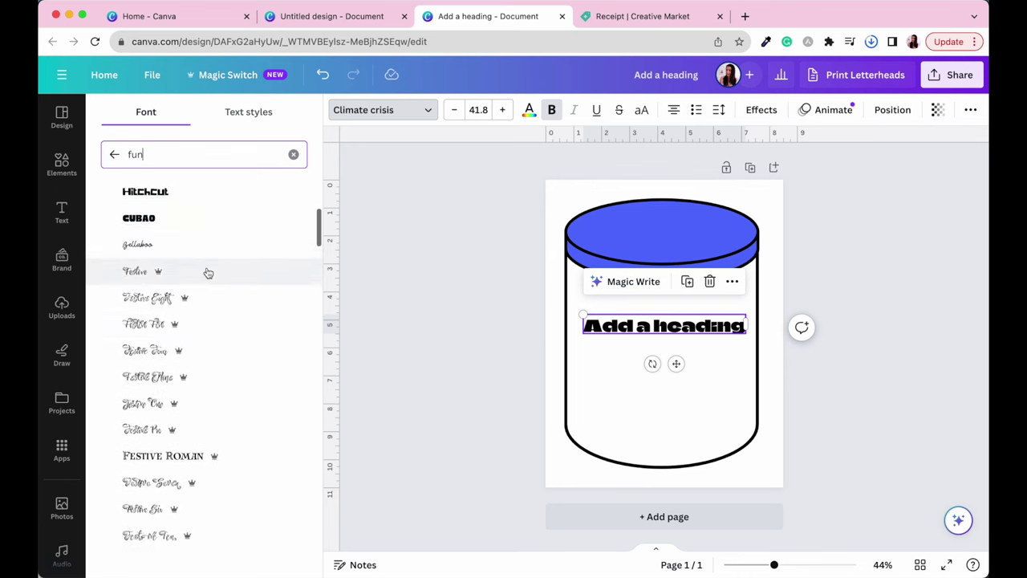
pyautogui.scroll(-7, 207, 273)
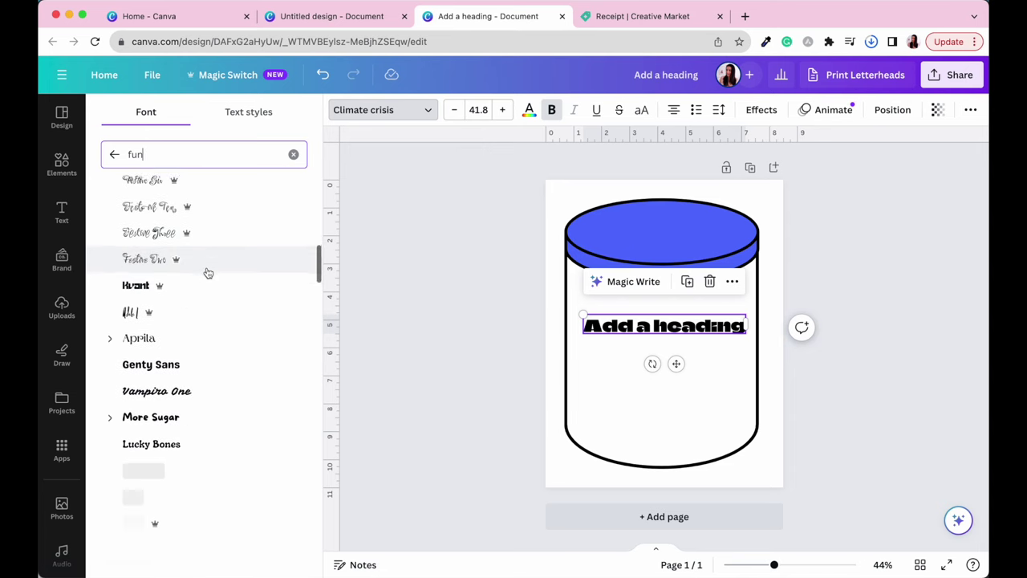
pyautogui.scroll(-1, 206, 274)
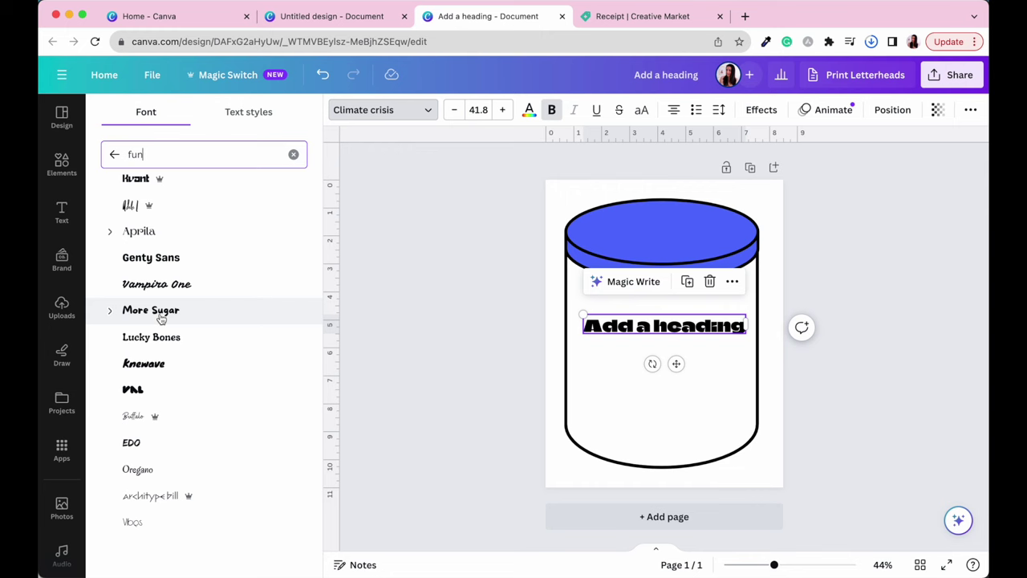
pyautogui.scroll(-4, 156, 362)
pyautogui.scroll(-4, 157, 368)
pyautogui.scroll(-5, 157, 368)
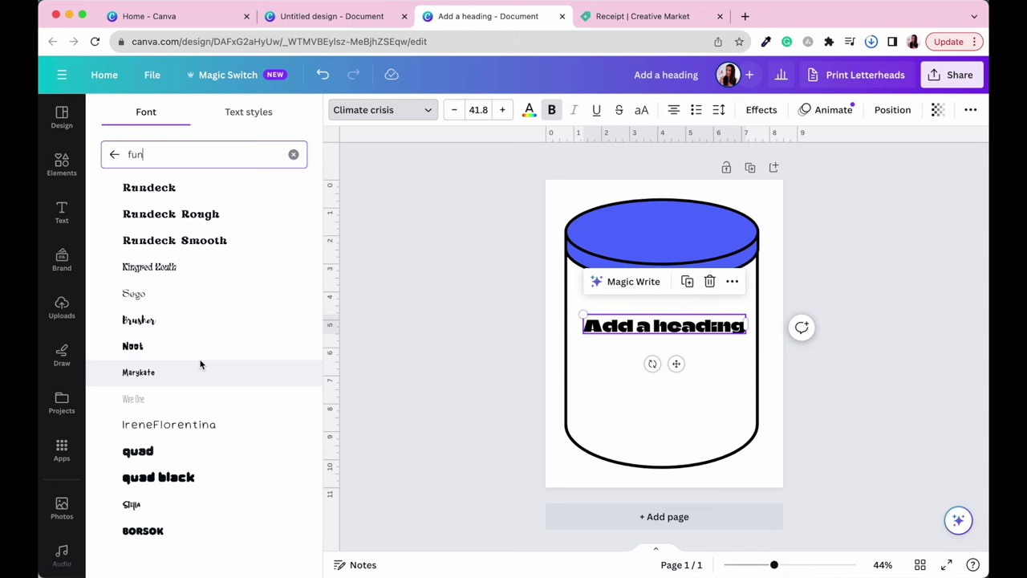
pyautogui.scroll(-3, 201, 364)
pyautogui.scroll(-5, 200, 364)
pyautogui.click(154, 439)
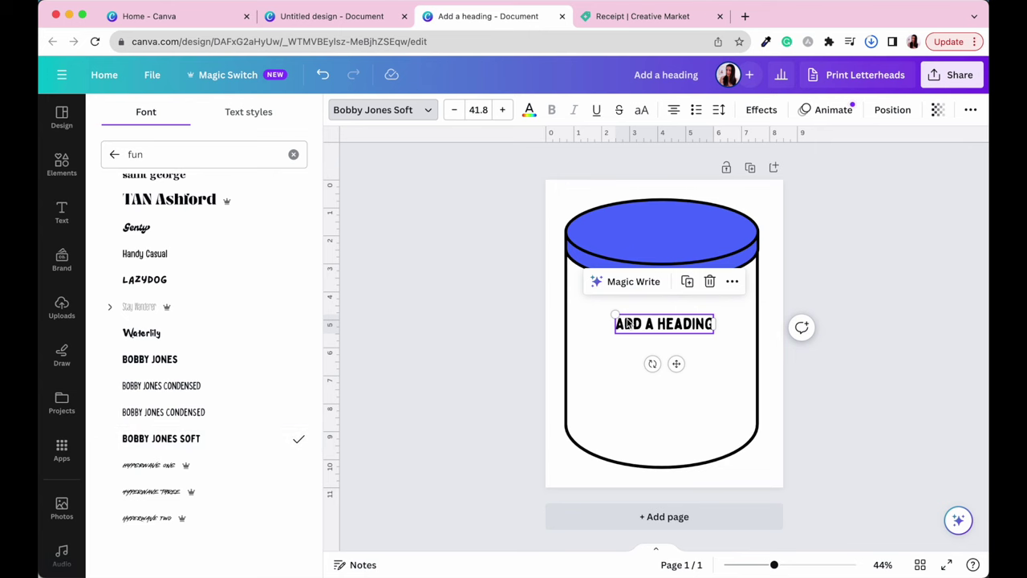
# - Move the heading up onto the blue jar lid and change its text colour to white
pyautogui.moveTo(676, 363); pyautogui.dragTo(674, 268)
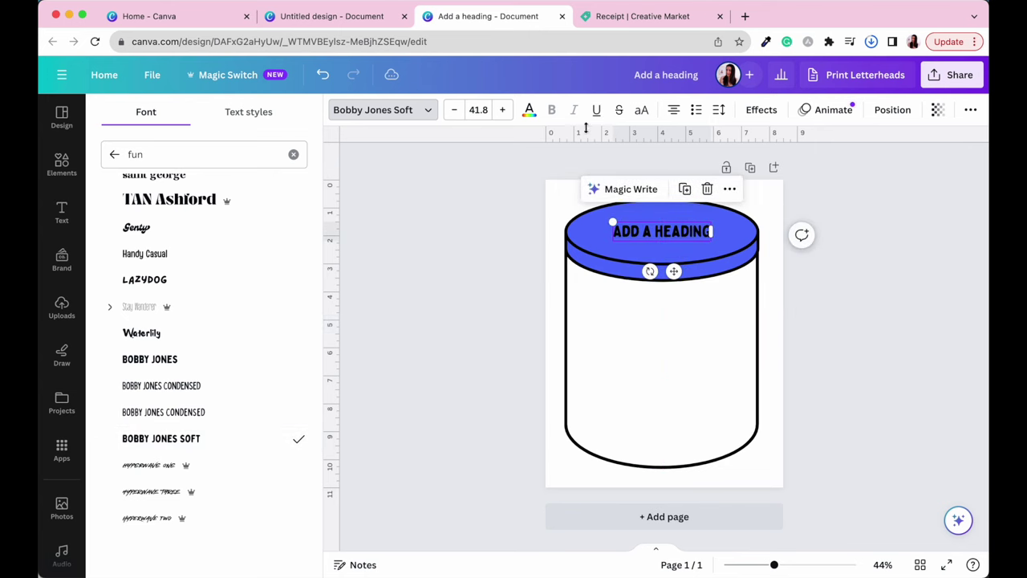
pyautogui.click(529, 110)
pyautogui.click(224, 189)
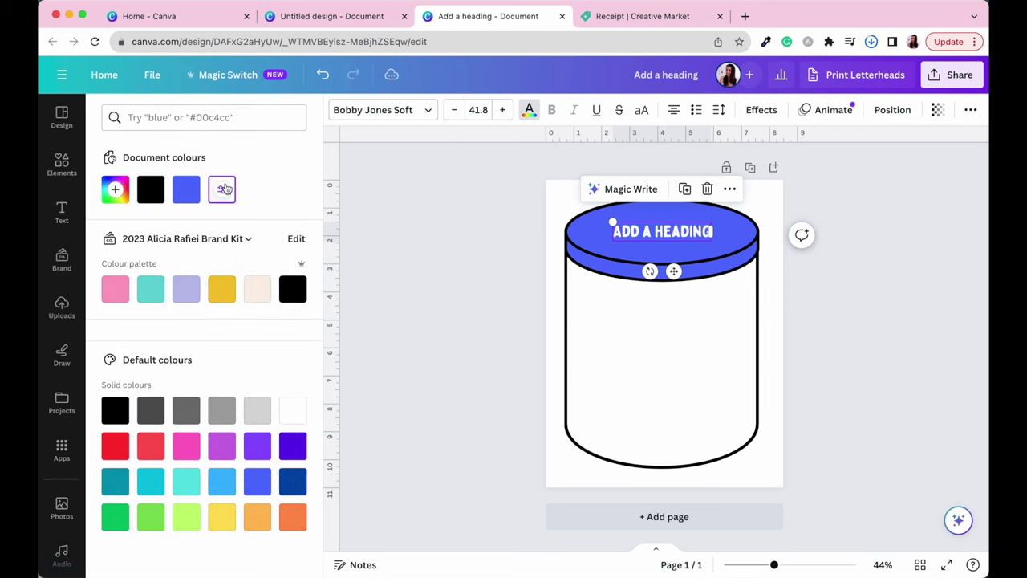
# - Replace the lid's heading text with BLUE and enlarge it to size 108
pyautogui.doubleClick(636, 234)
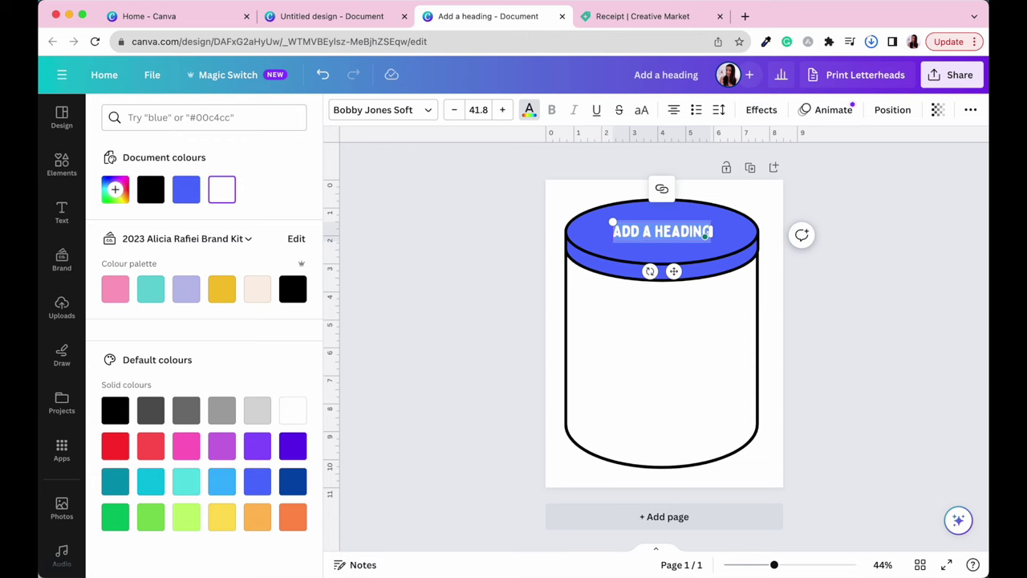
pyautogui.write('BLUE')
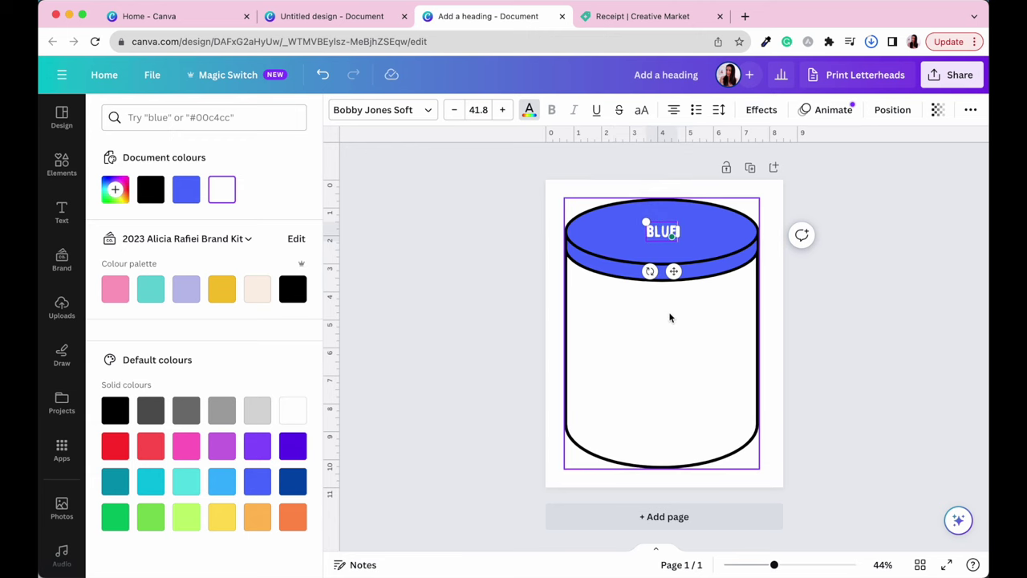
pyautogui.click(671, 329)
pyautogui.click(671, 239)
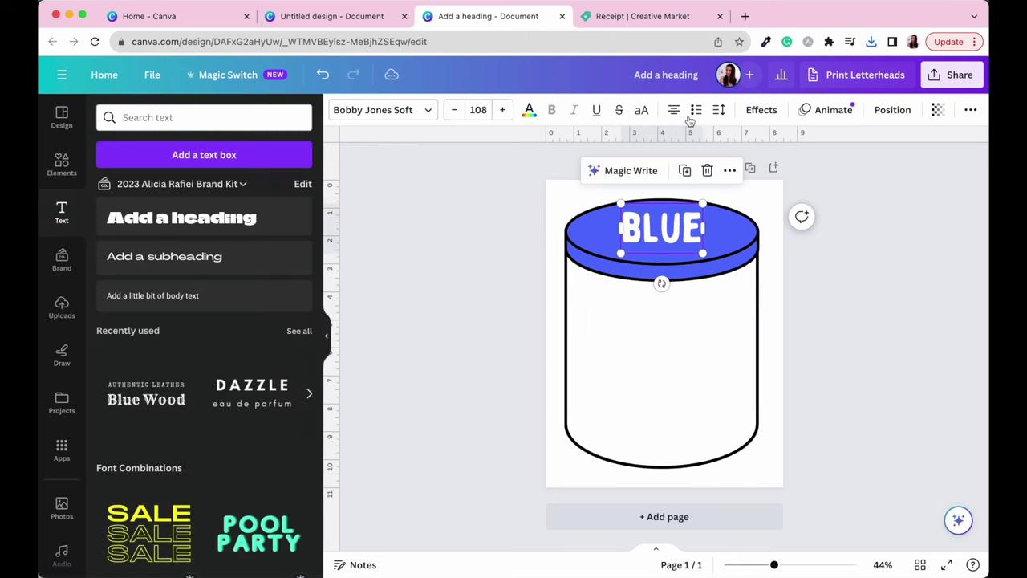
# - Apply a gentle Curve shape effect to the BLUE label and shrink it to size 95.4 to fit the lid
pyautogui.click(762, 112)
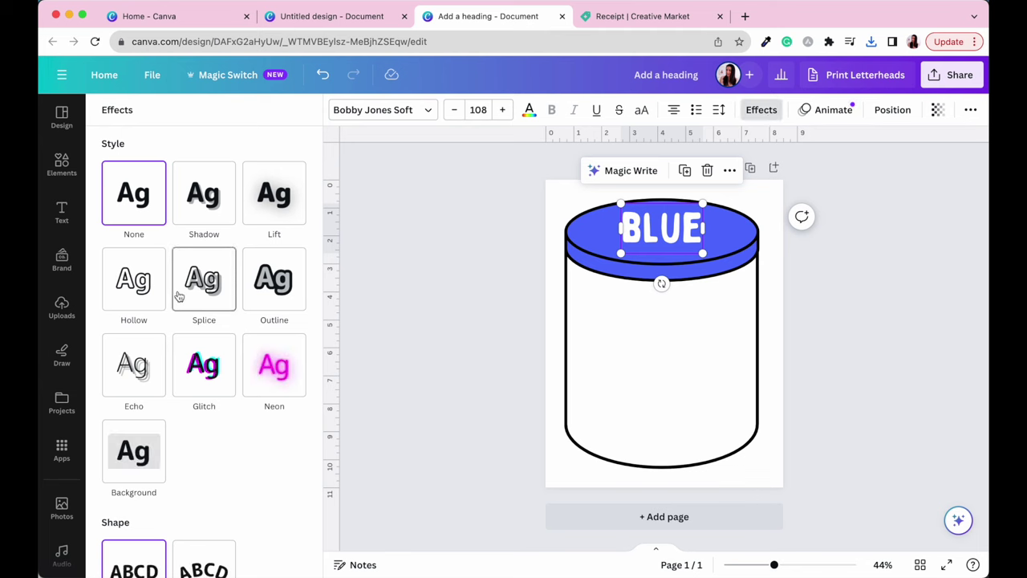
pyautogui.scroll(-2, 217, 438)
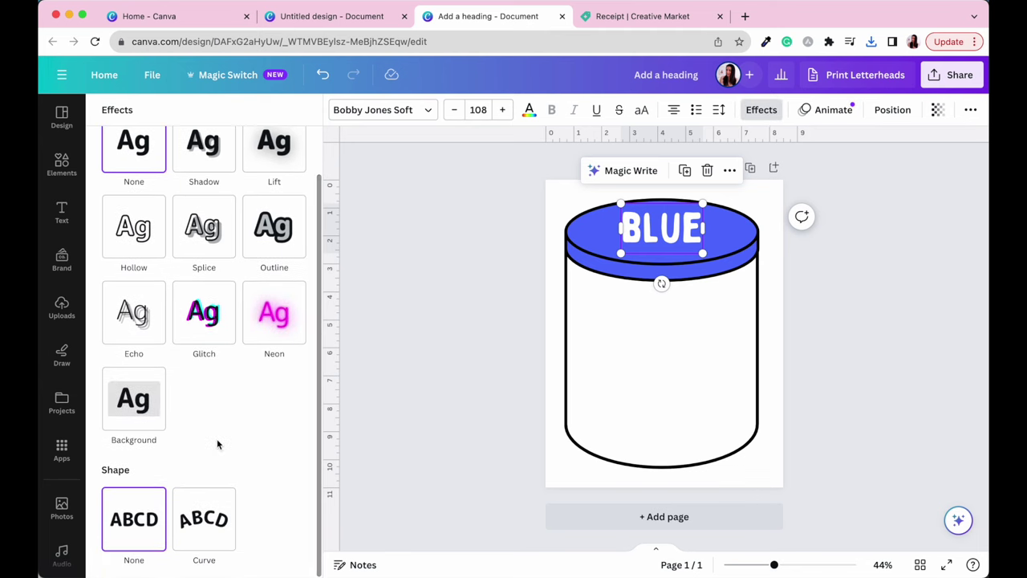
pyautogui.click(221, 519)
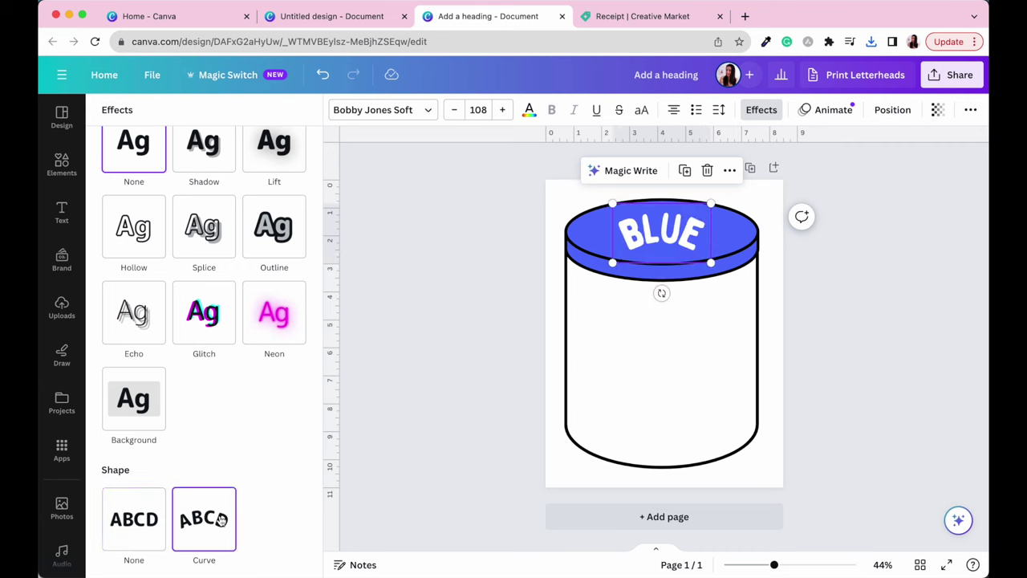
pyautogui.scroll(-1, 252, 520)
pyautogui.moveTo(294, 557); pyautogui.dragTo(264, 559)
pyautogui.moveTo(706, 258); pyautogui.dragTo(684, 238)
pyautogui.click(765, 305)
pyautogui.click(706, 336)
pyautogui.click(688, 241)
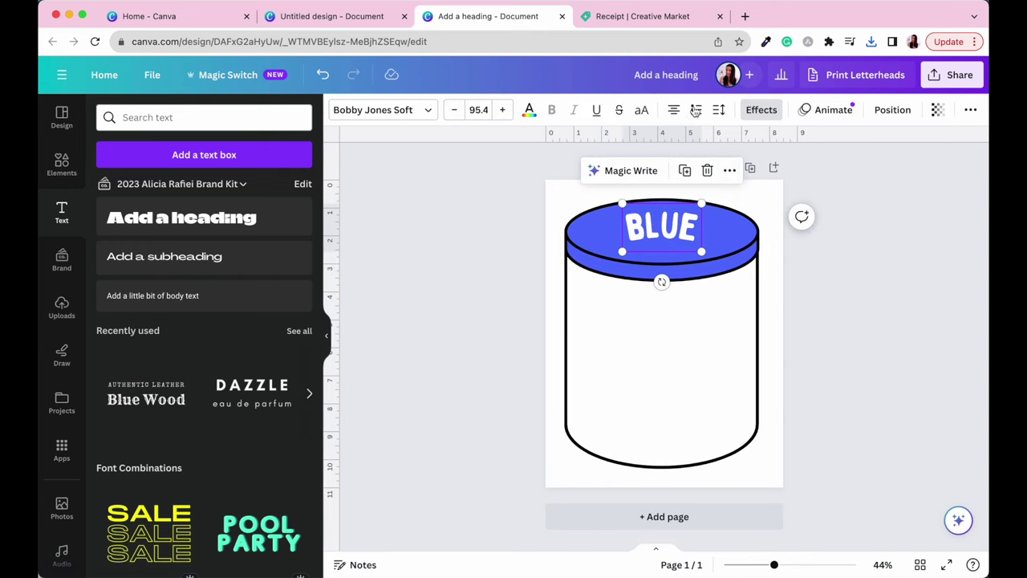
# - Flatten the curve of the BLUE label slightly more and keep it centred on the lid
pyautogui.click(759, 112)
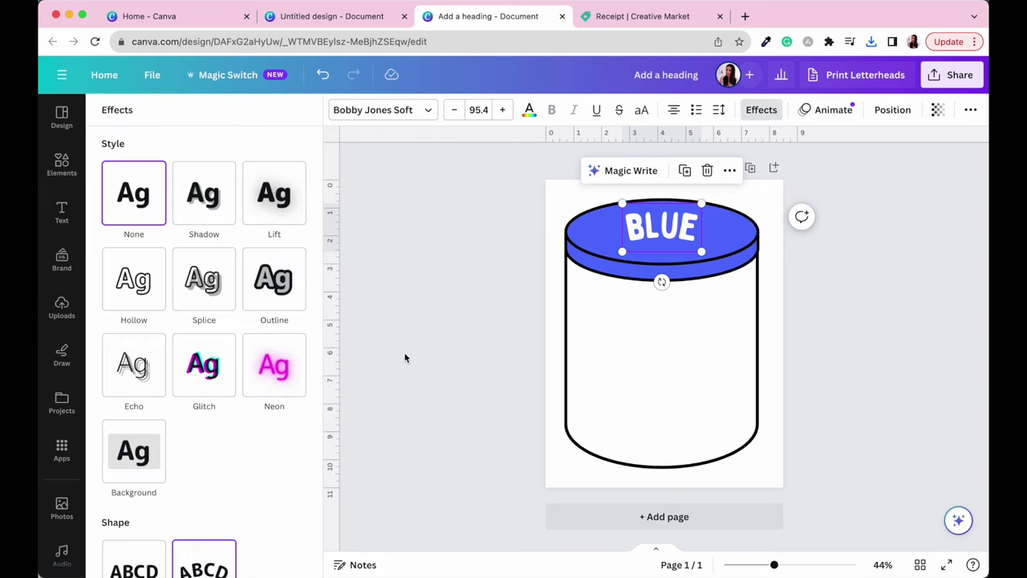
pyautogui.scroll(-3, 302, 480)
pyautogui.moveTo(263, 557); pyautogui.dragTo(253, 557)
pyautogui.click(815, 351)
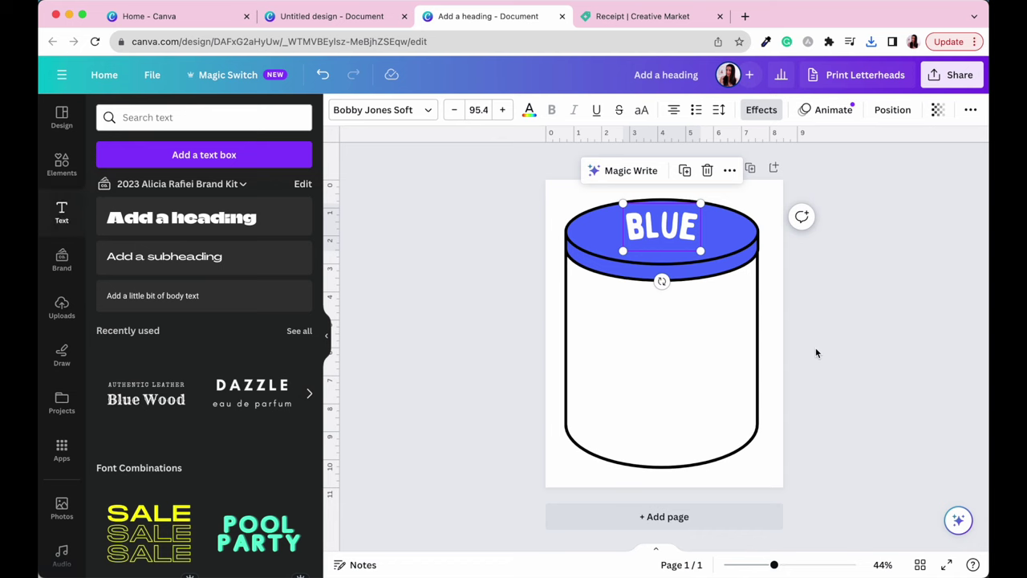
pyautogui.click(657, 239)
pyautogui.moveTo(658, 241); pyautogui.dragTo(658, 241)
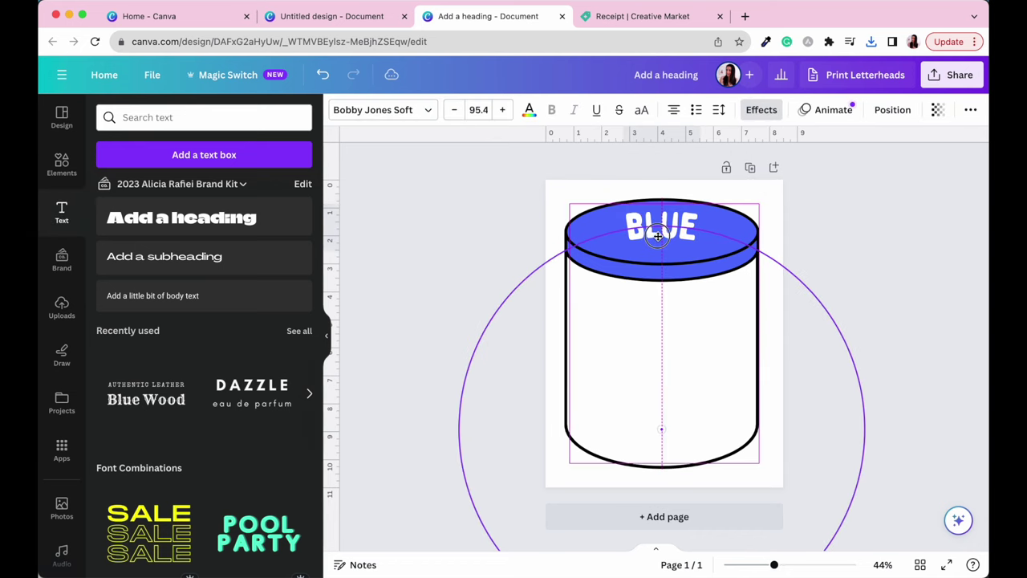
pyautogui.click(835, 325)
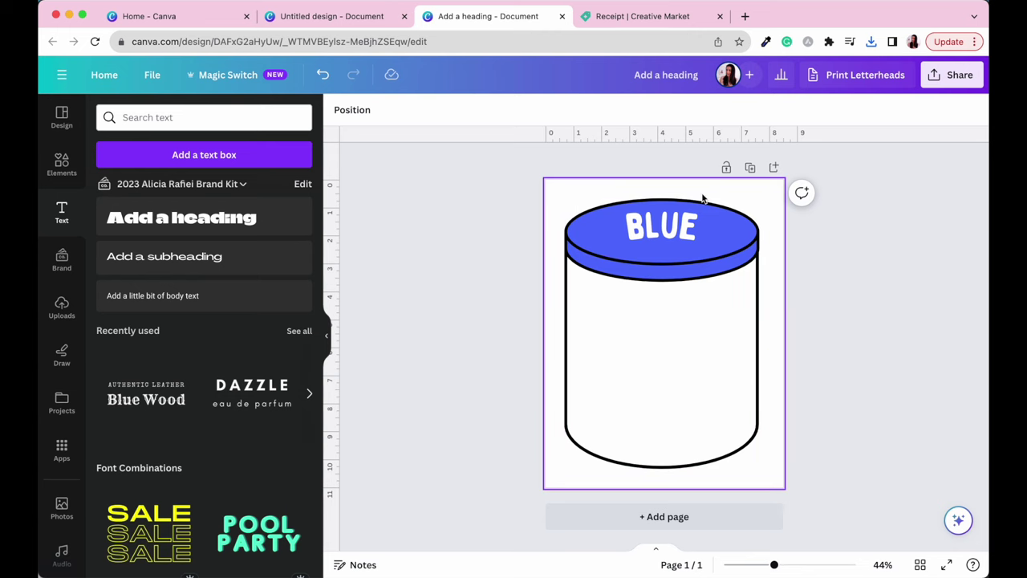
# - Duplicate the blue jar page and change the copy's lid label to RED
pyautogui.click(750, 168)
pyautogui.click(680, 229)
pyautogui.click(680, 229)
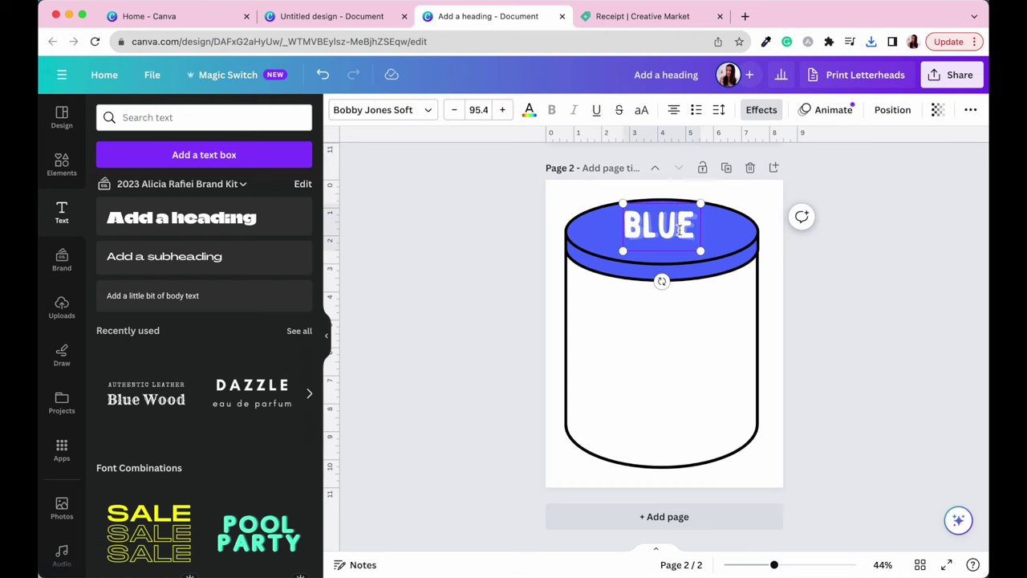
pyautogui.click(696, 229)
pyautogui.moveTo(697, 229); pyautogui.dragTo(624, 227)
pyautogui.write('RED')
# - Recolour the RED jar's lid on page 2 from the default solid colours to red
pyautogui.click(738, 294)
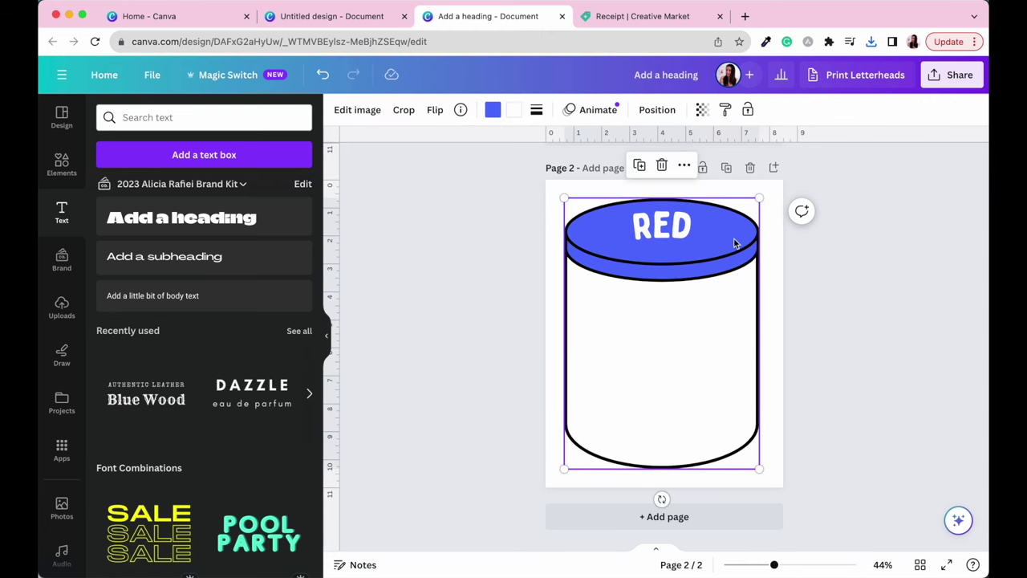
pyautogui.click(493, 110)
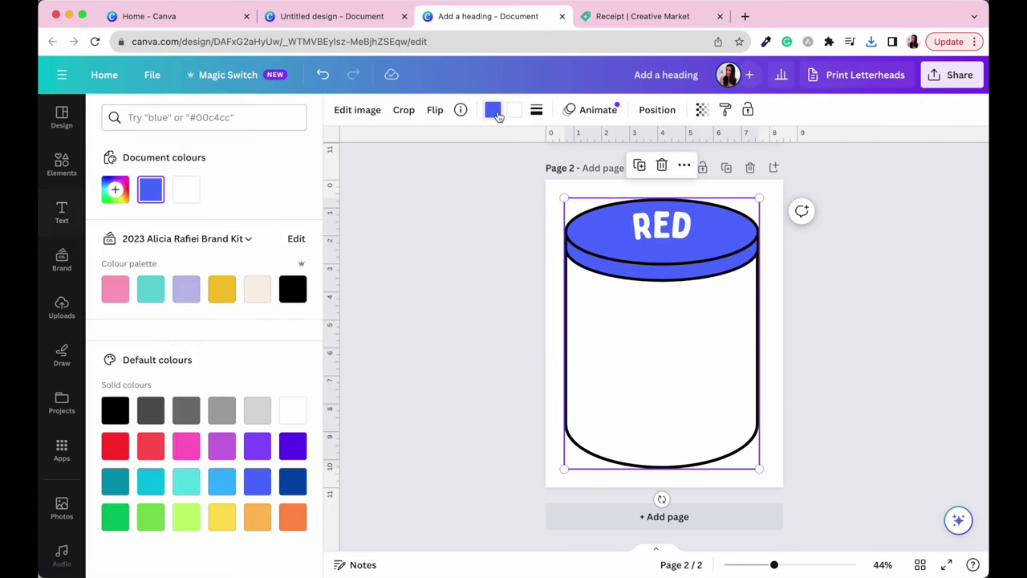
pyautogui.click(152, 445)
pyautogui.click(463, 311)
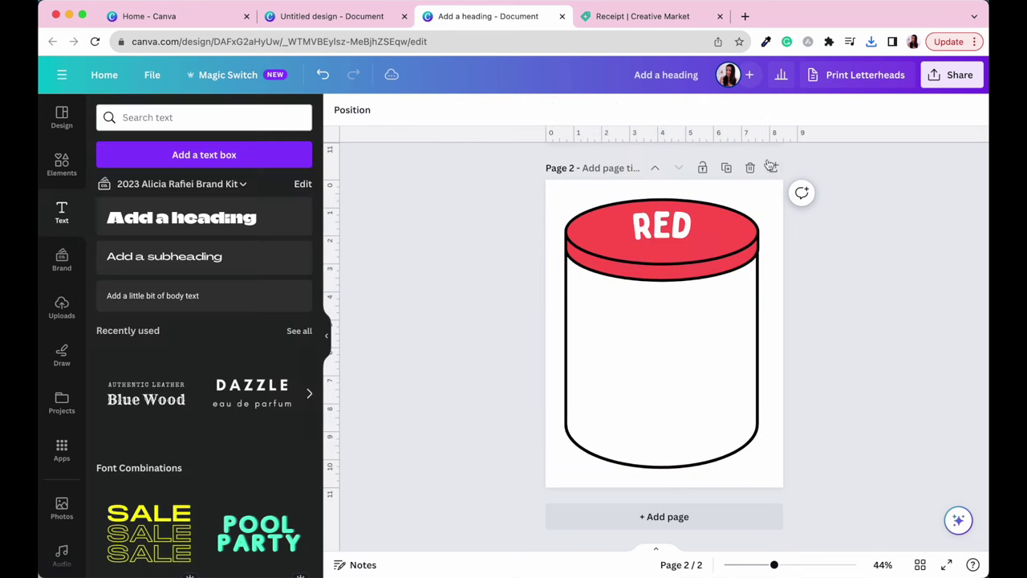
# - Duplicate the red jar page and change the copy's lid label to YELLOW
pyautogui.click(726, 168)
pyautogui.click(662, 232)
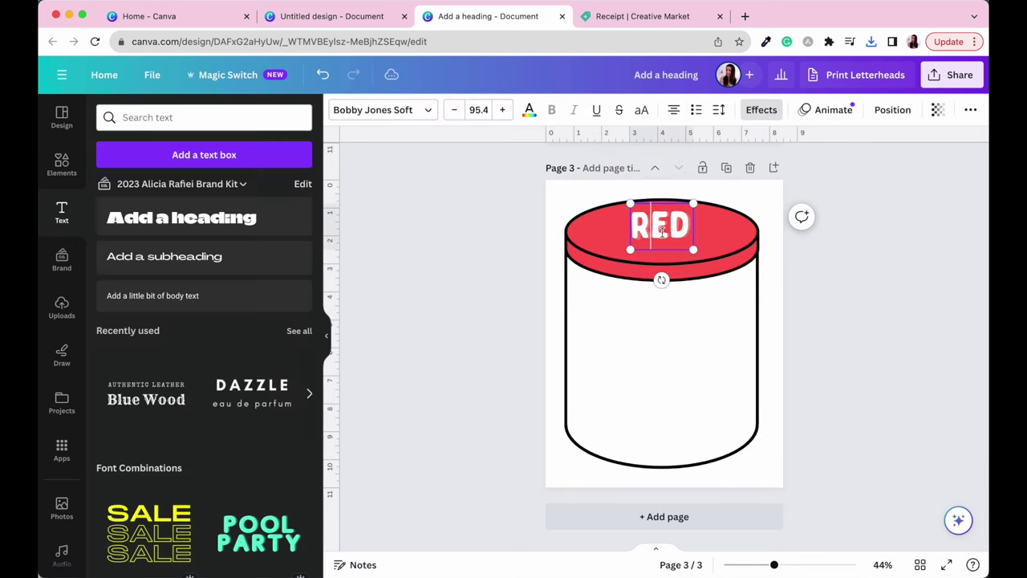
pyautogui.doubleClick(662, 232)
pyautogui.write('YELLOW')
pyautogui.click(849, 318)
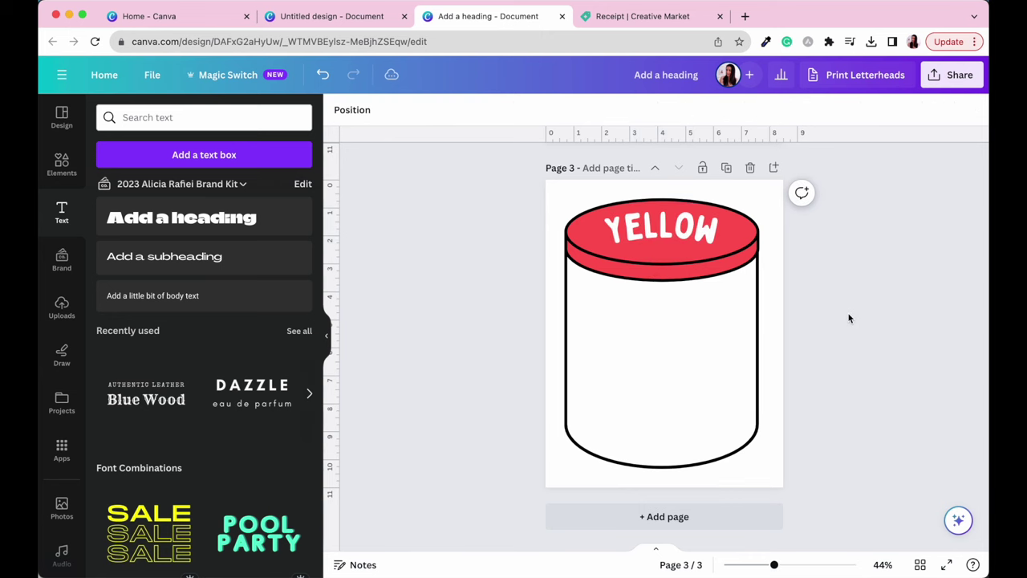
# - Recolour the YELLOW jar's lid on page 3 to yellow
pyautogui.click(692, 250)
pyautogui.click(696, 271)
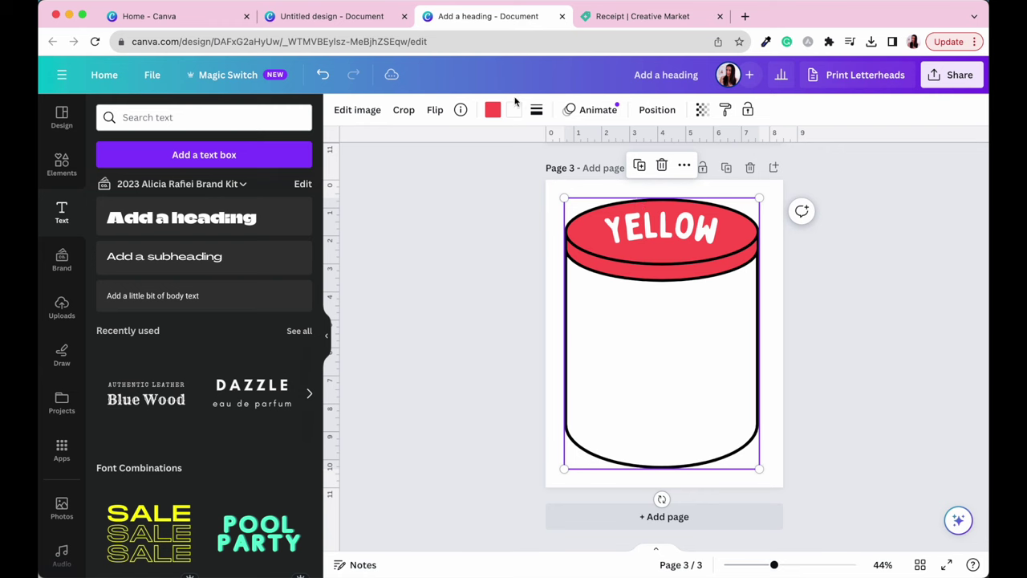
pyautogui.click(493, 110)
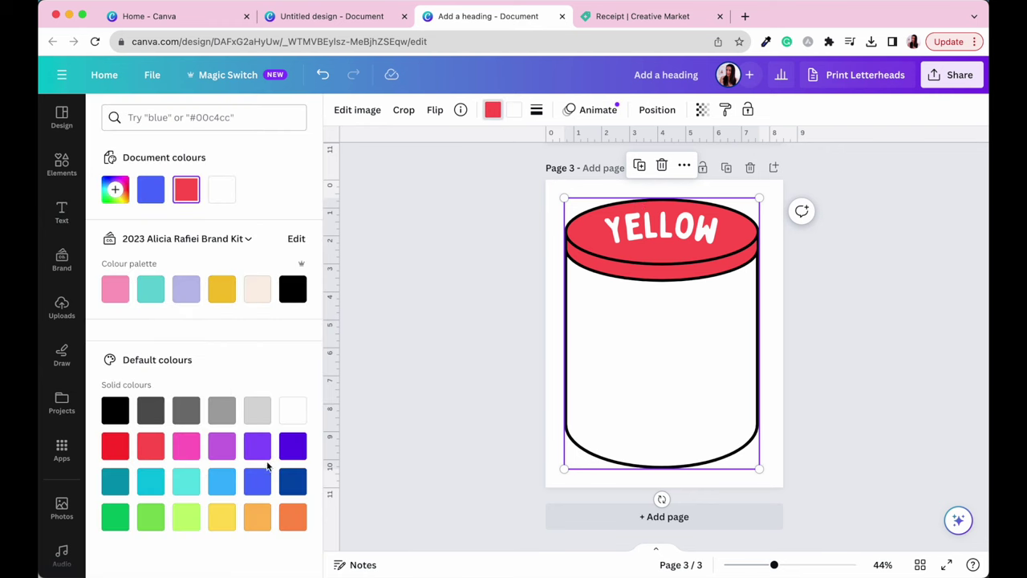
pyautogui.click(222, 518)
pyautogui.click(823, 337)
# - Duplicate the yellow jar page, relabel the copy GREEN and recolour its lid light green
pyautogui.click(726, 167)
pyautogui.doubleClick(698, 225)
pyautogui.write('GREEN')
pyautogui.click(492, 110)
pyautogui.click(151, 517)
# - Duplicate the green jar page, relabel the copy PURPLE and recolour its lid purple
pyautogui.click(726, 166)
pyautogui.doubleClick(661, 229)
pyautogui.write('PURPLE')
pyautogui.click(696, 271)
pyautogui.click(493, 110)
pyautogui.click(256, 446)
# - Duplicate the purple jar page, relabel the copy ORANGE and recolour its lid orange
pyautogui.click(726, 167)
pyautogui.doubleClick(661, 228)
pyautogui.write('ORANGE')
pyautogui.click(697, 271)
pyautogui.click(493, 110)
pyautogui.click(292, 517)
pyautogui.click(743, 378)
# - Review the lid labels and colours of the jars on all pages, ending at page 1
pyautogui.scroll(15, 725, 372)
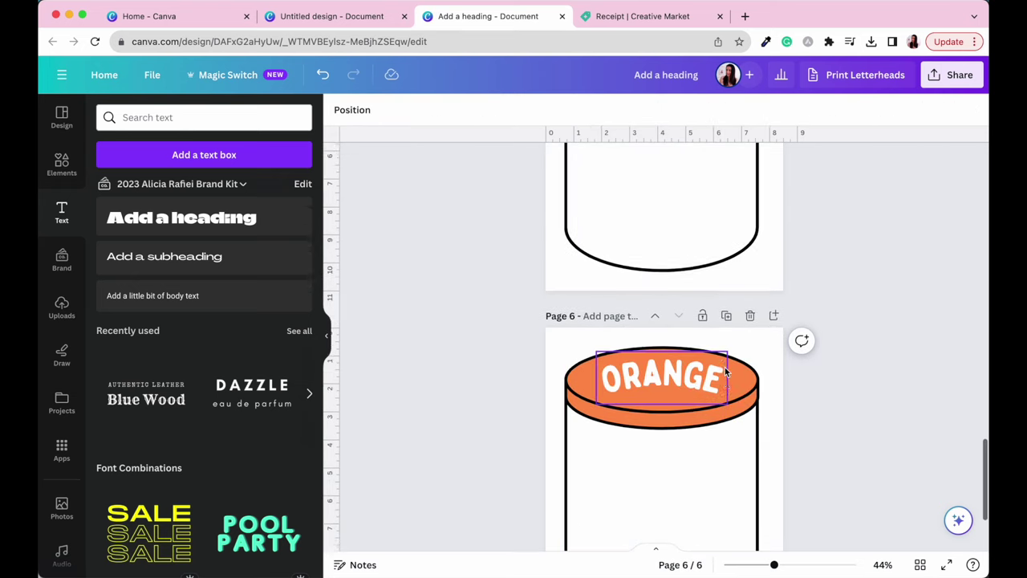
pyautogui.scroll(4, 724, 372)
pyautogui.scroll(-10, 724, 372)
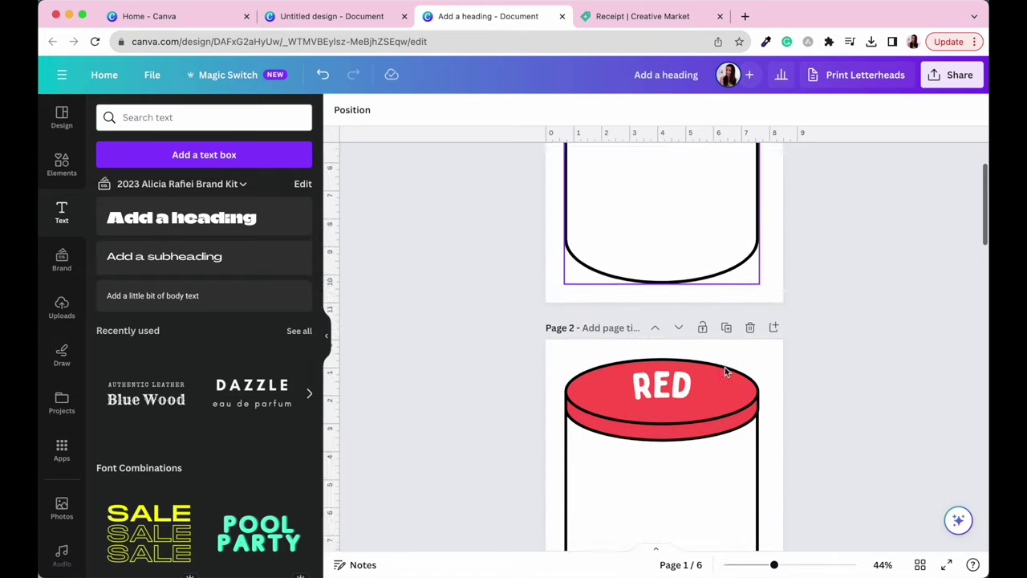
pyautogui.scroll(-10, 724, 371)
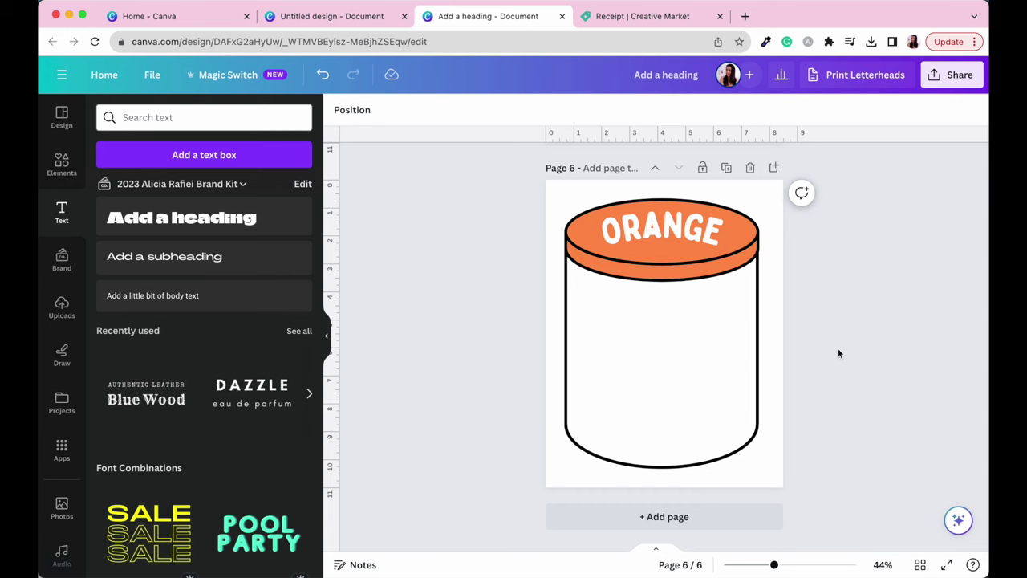
pyautogui.scroll(15, 825, 329)
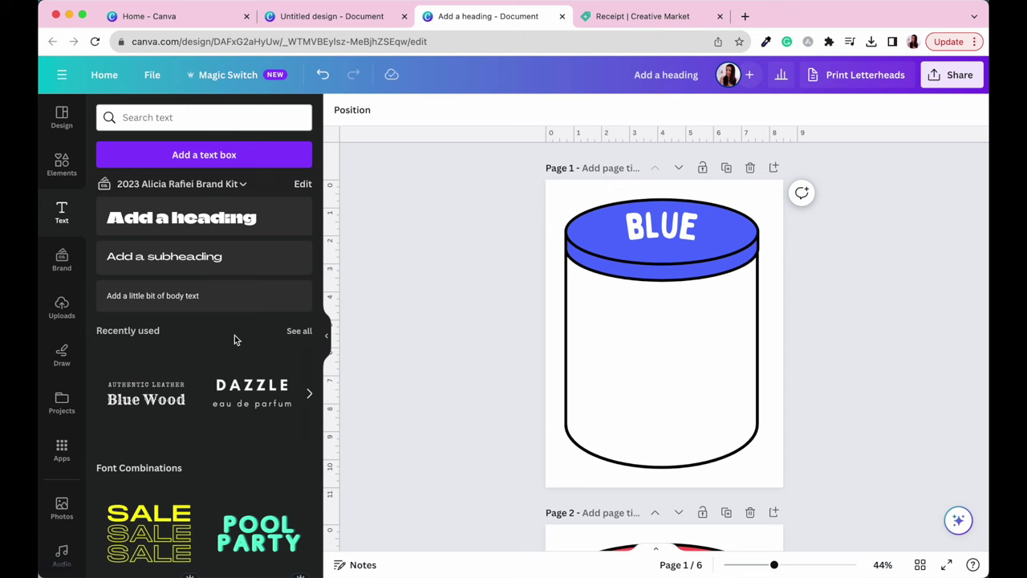
# - Open the uploaded images and look through the clipart sorted by colour
pyautogui.click(61, 313)
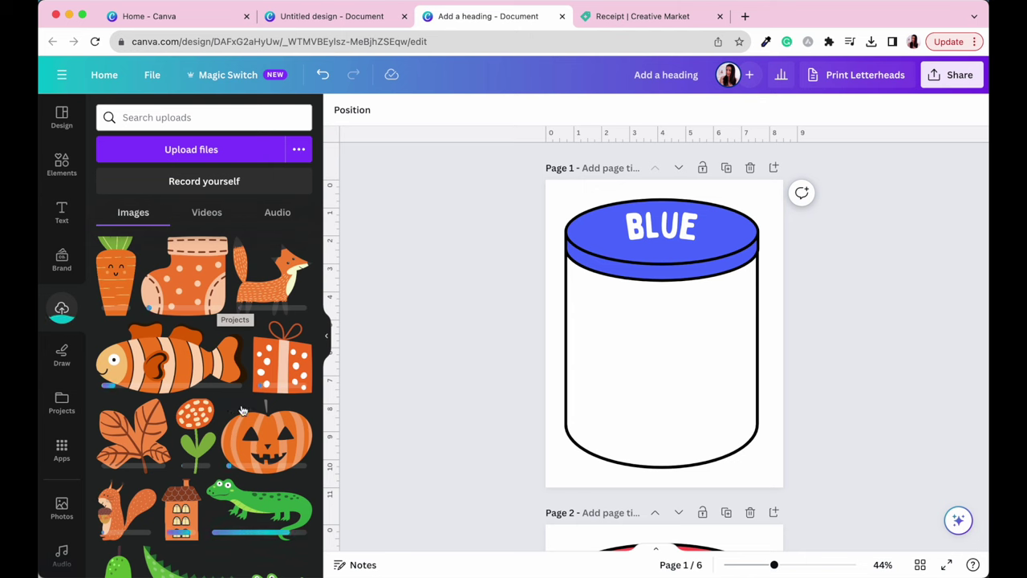
pyautogui.scroll(-5, 241, 410)
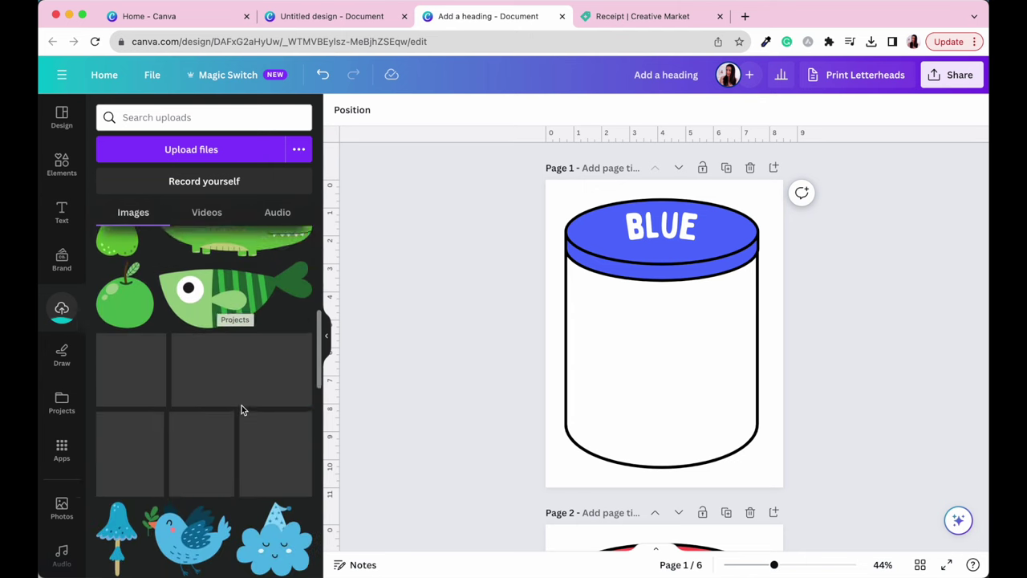
pyautogui.scroll(-3, 242, 407)
pyautogui.scroll(6, 242, 410)
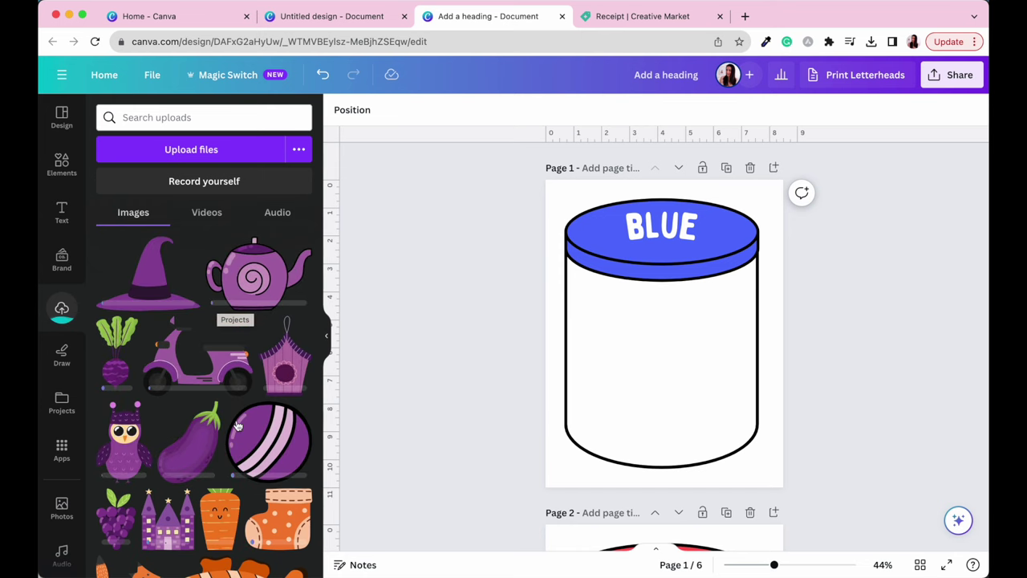
pyautogui.scroll(-5, 237, 425)
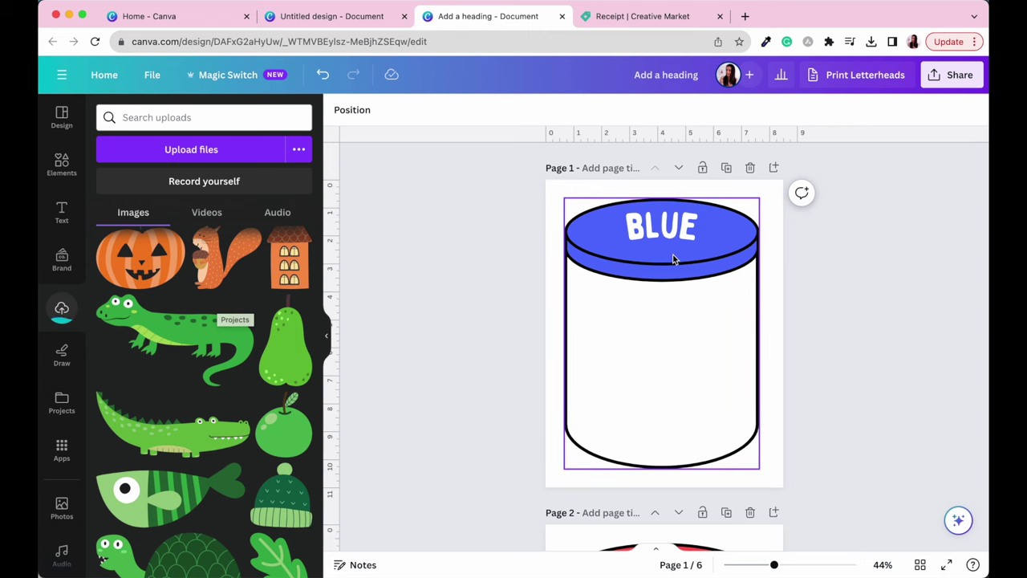
# - Add the uploaded spotted green lizard clipart to the GREEN jar on page 4
pyautogui.scroll(-12, 485, 373)
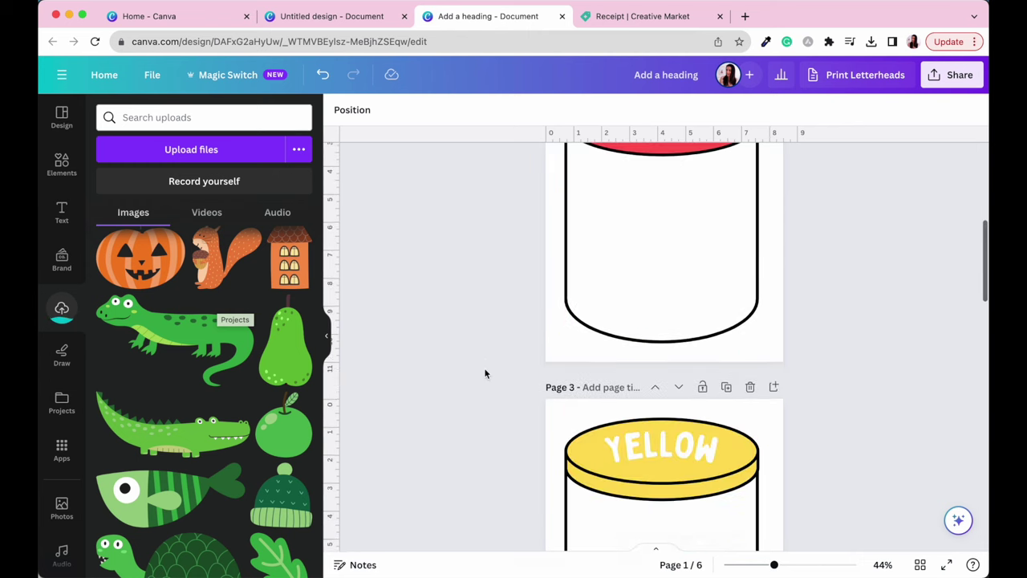
pyautogui.scroll(-2, 485, 373)
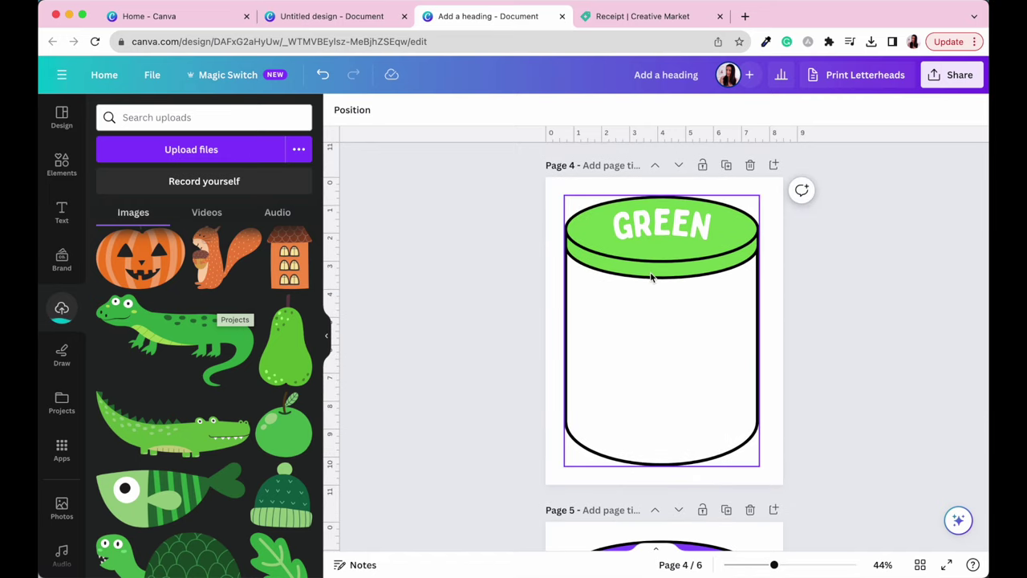
pyautogui.scroll(-1, 780, 291)
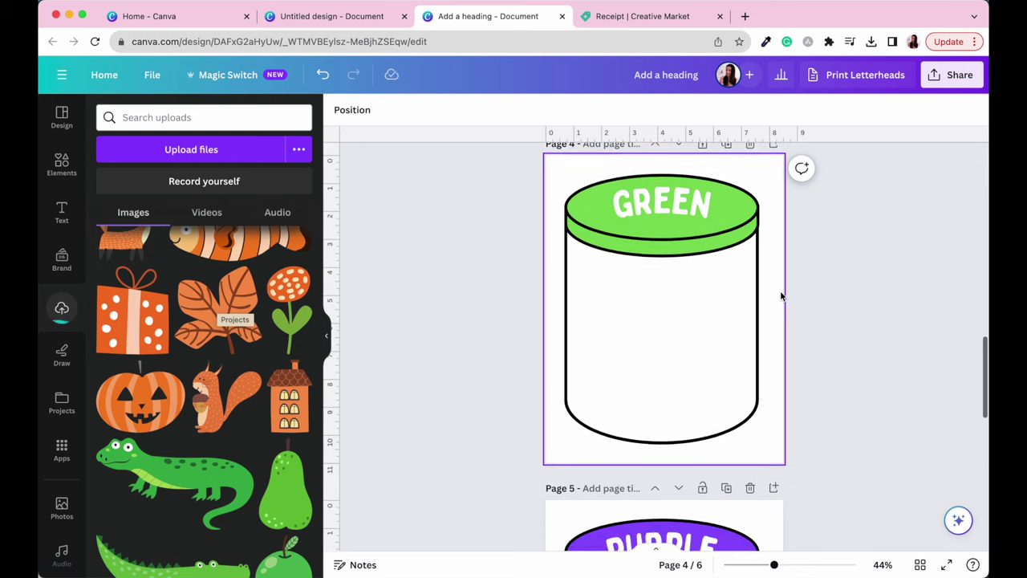
pyautogui.scroll(1, 779, 293)
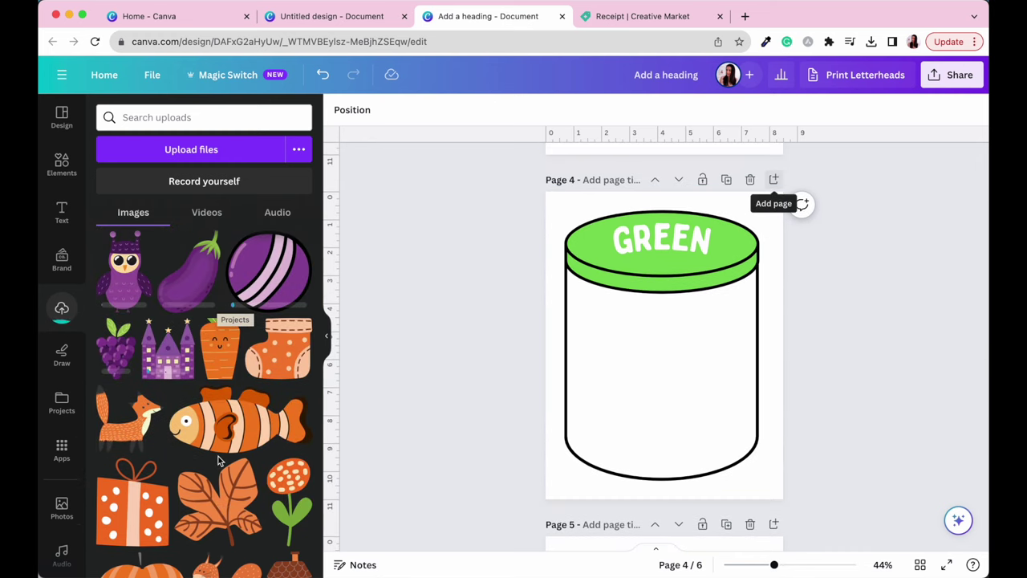
pyautogui.scroll(-3, 216, 459)
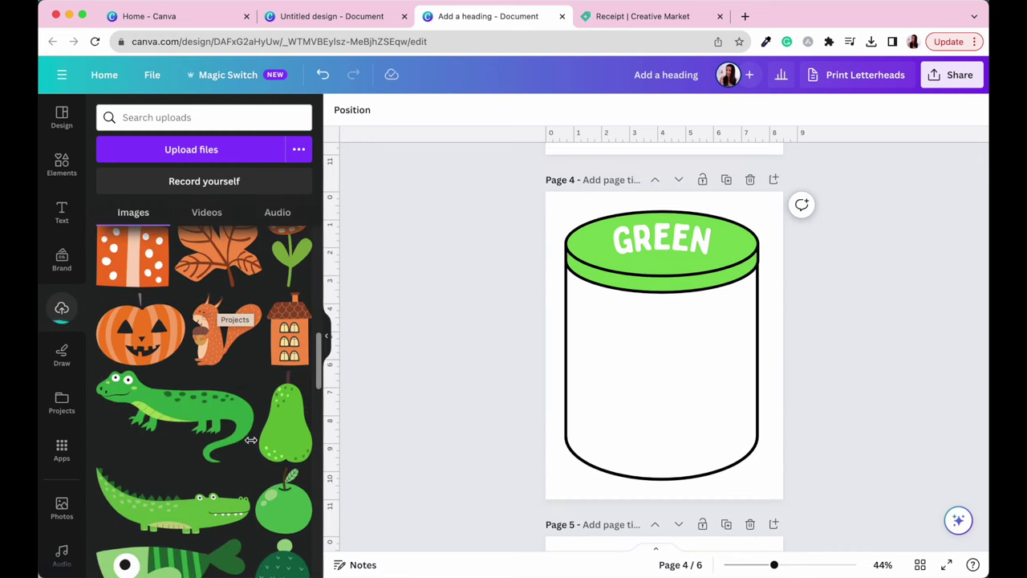
pyautogui.scroll(3, 251, 440)
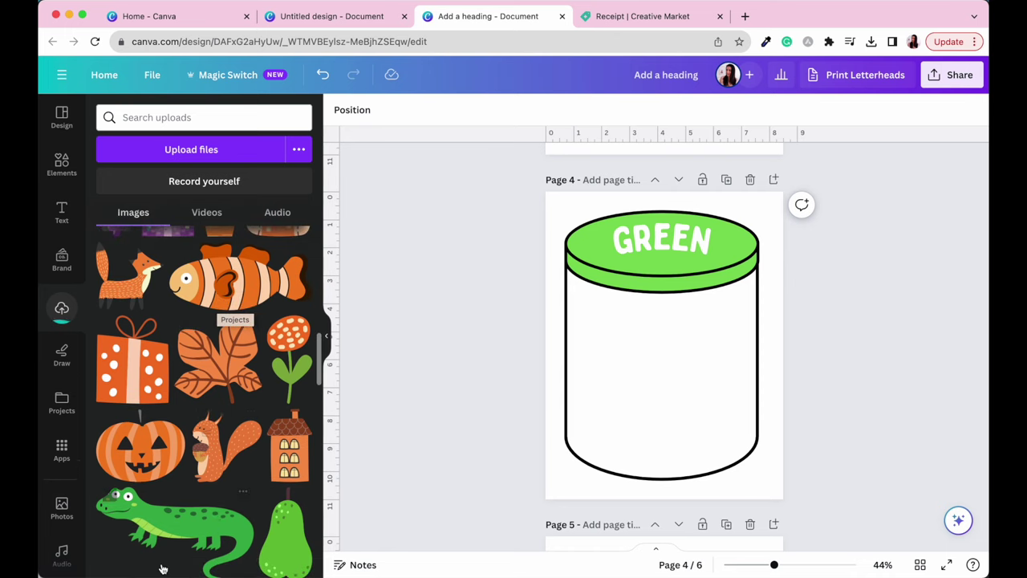
pyautogui.scroll(-6, 160, 564)
pyautogui.scroll(5, 160, 554)
pyautogui.scroll(-2, 166, 531)
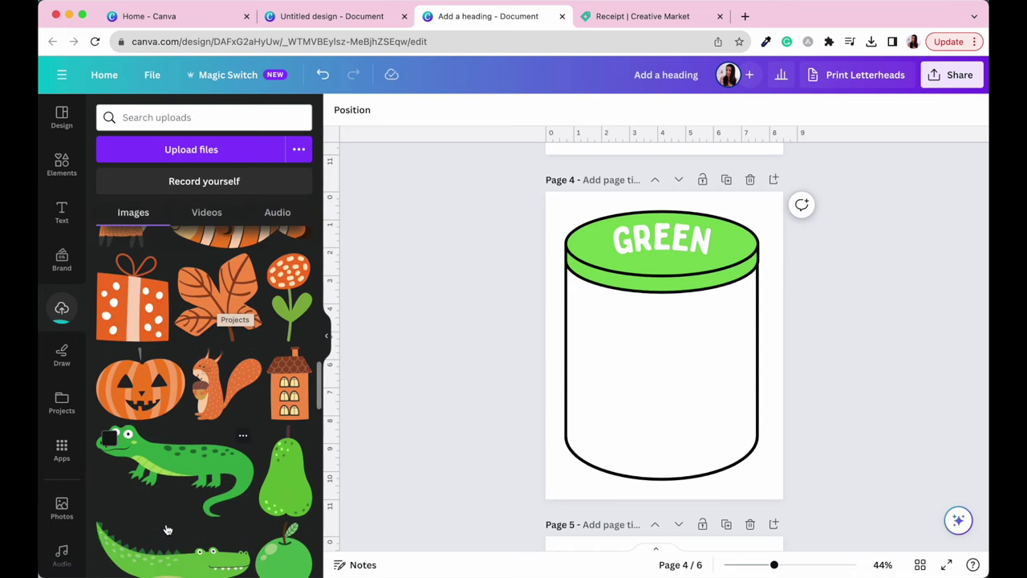
pyautogui.click(176, 489)
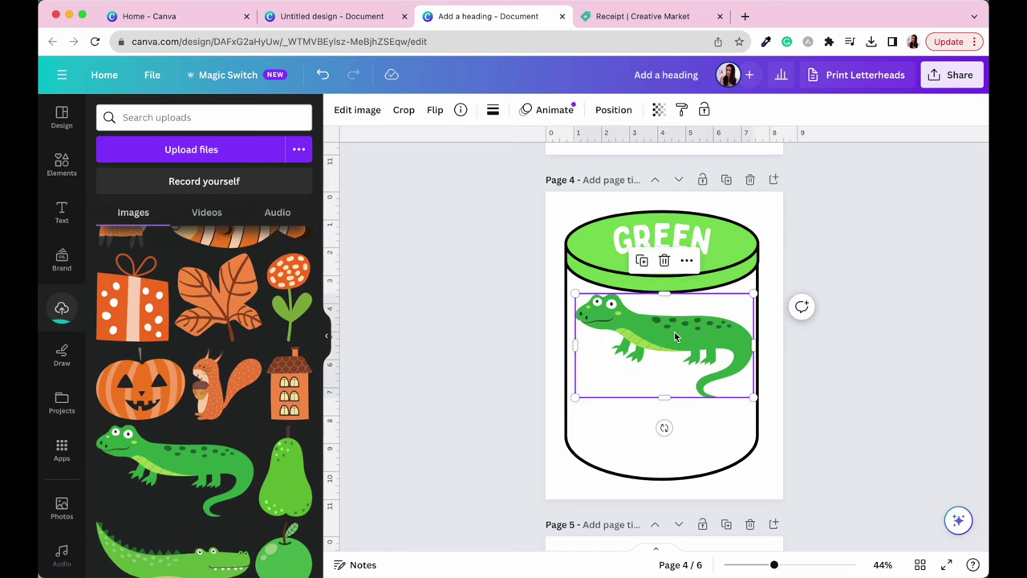
# - Recolour the GREEN jar's lid on page 4 with the medium green from the lizard clipart's photo colours
pyautogui.click(740, 246)
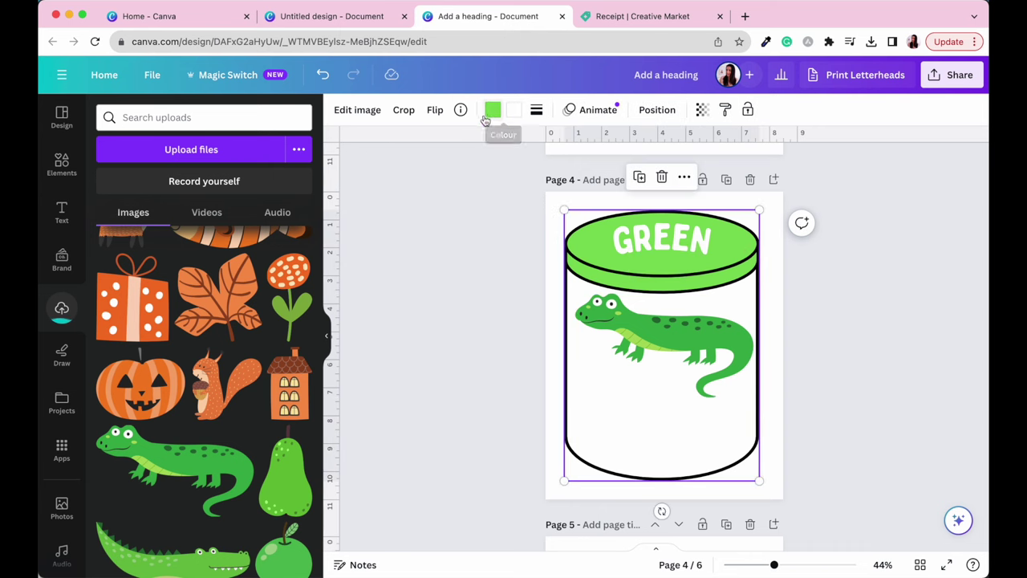
pyautogui.click(491, 112)
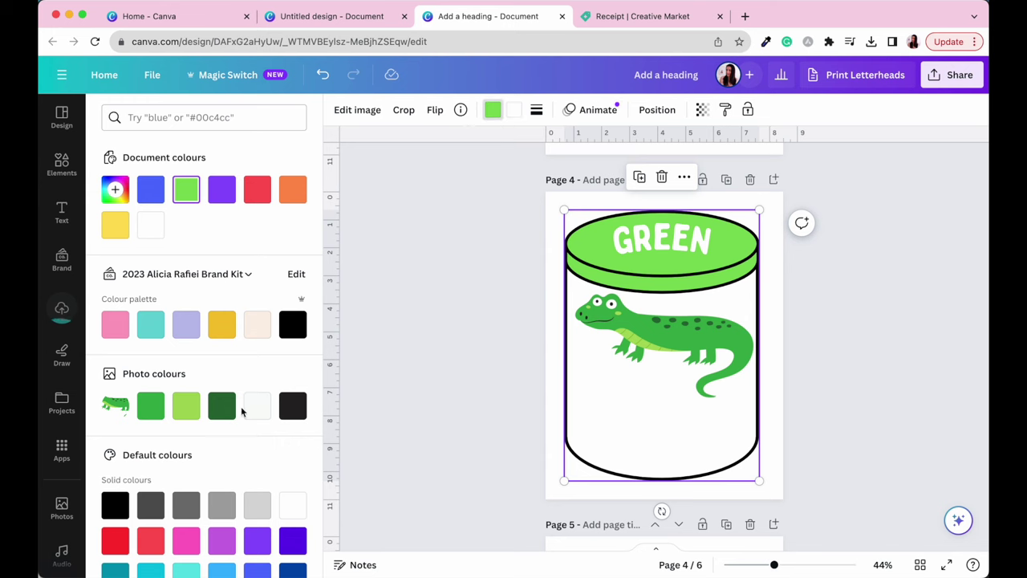
pyautogui.click(146, 406)
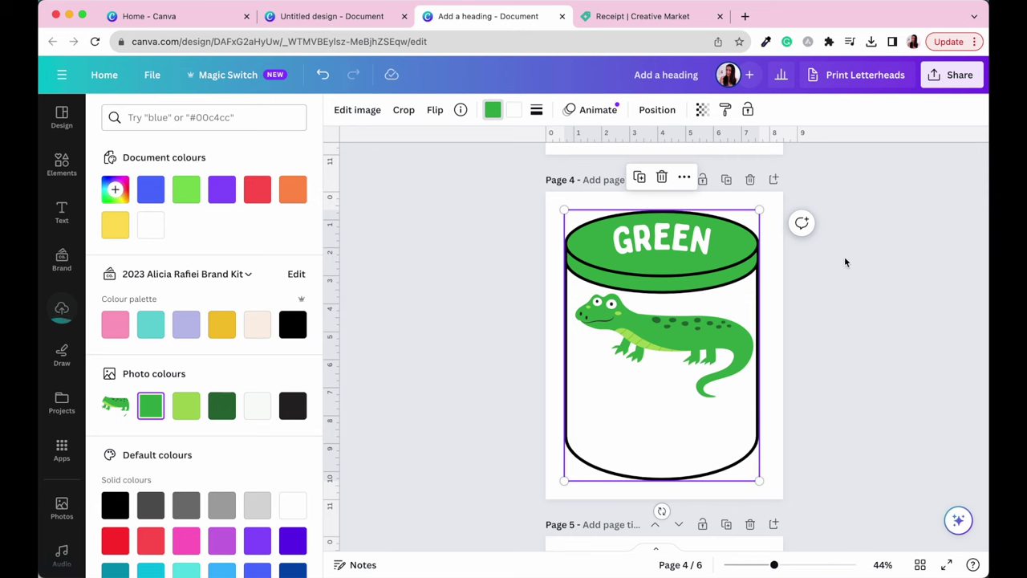
pyautogui.press('Escape')
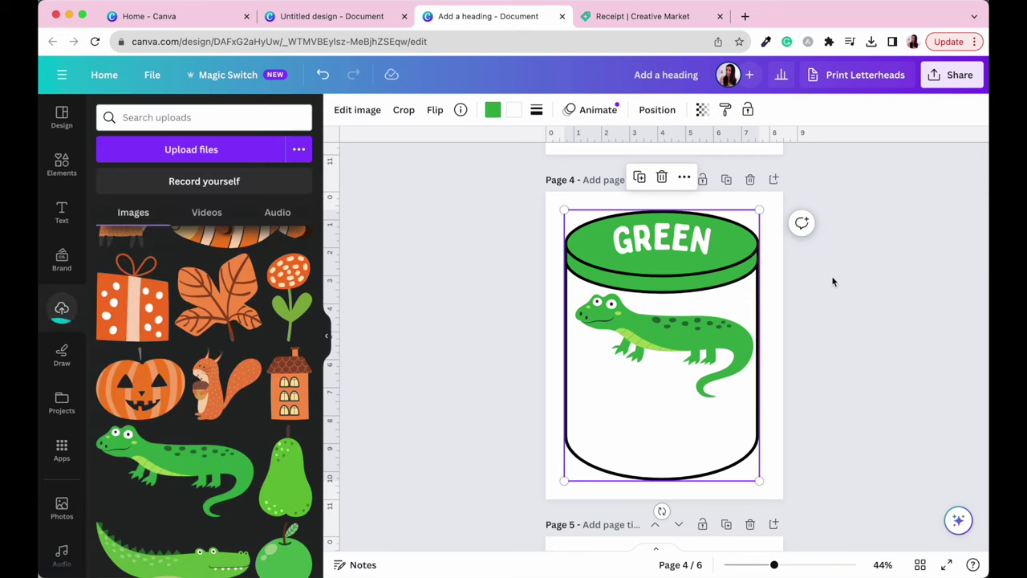
# - Add a blank page after the BLUE jar page and find the blue clipart among the uploaded images
pyautogui.scroll(15, 831, 280)
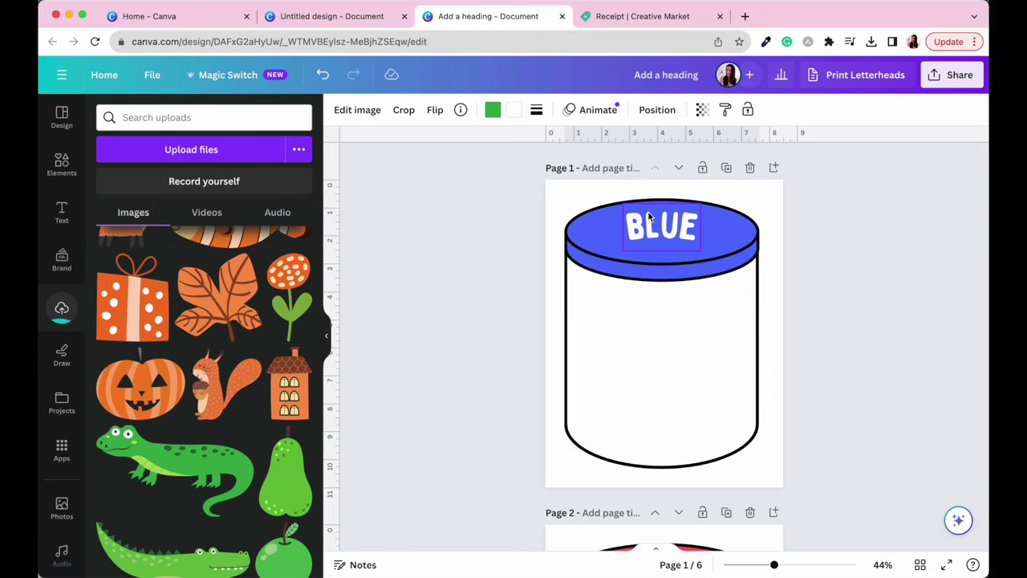
pyautogui.click(775, 168)
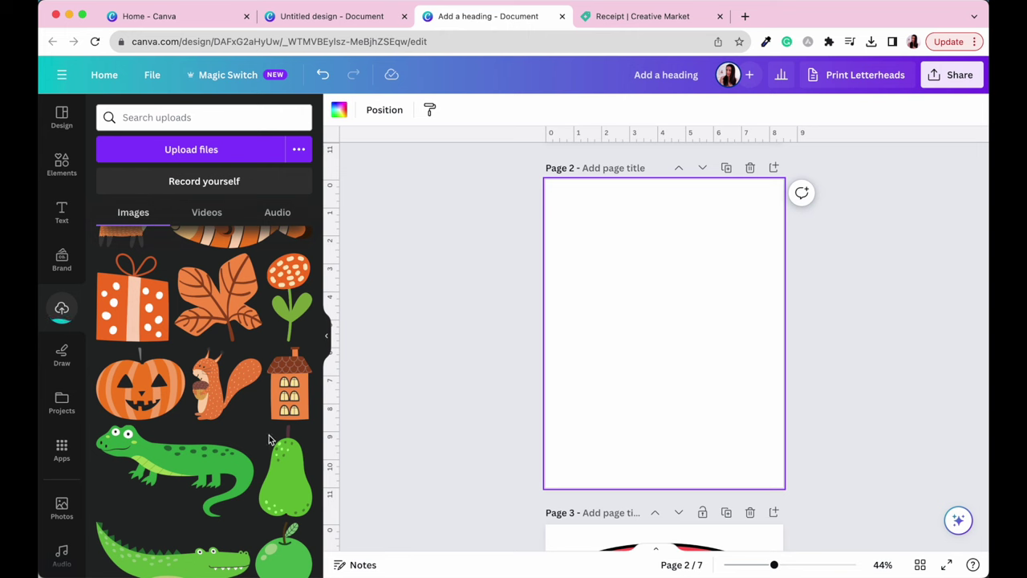
pyautogui.scroll(-10, 265, 445)
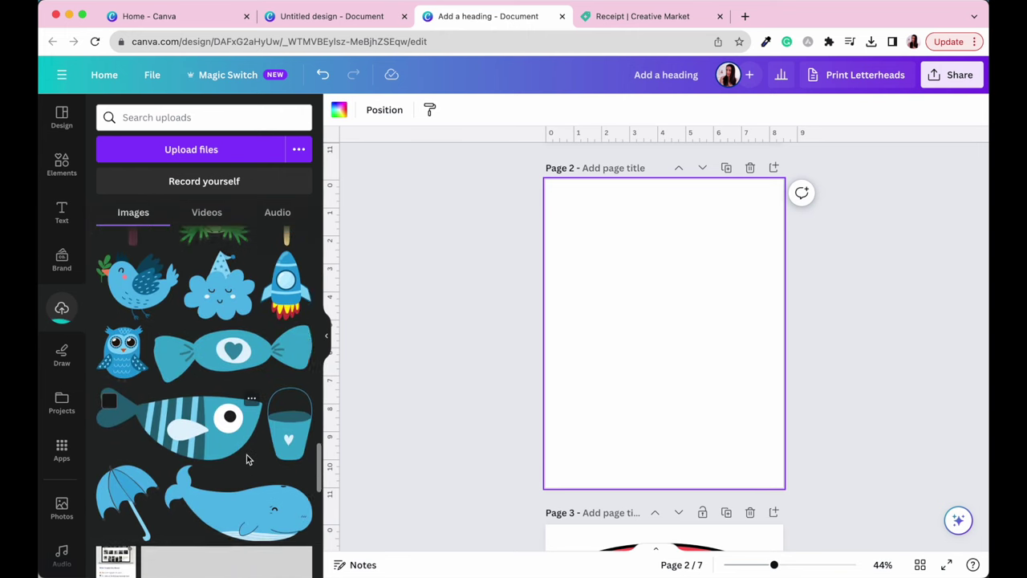
# - Add the blue candy clipart to the BLUE jar page and recolour the jar's lid with the candy's main teal-blue photo colour
pyautogui.scroll(5, 605, 347)
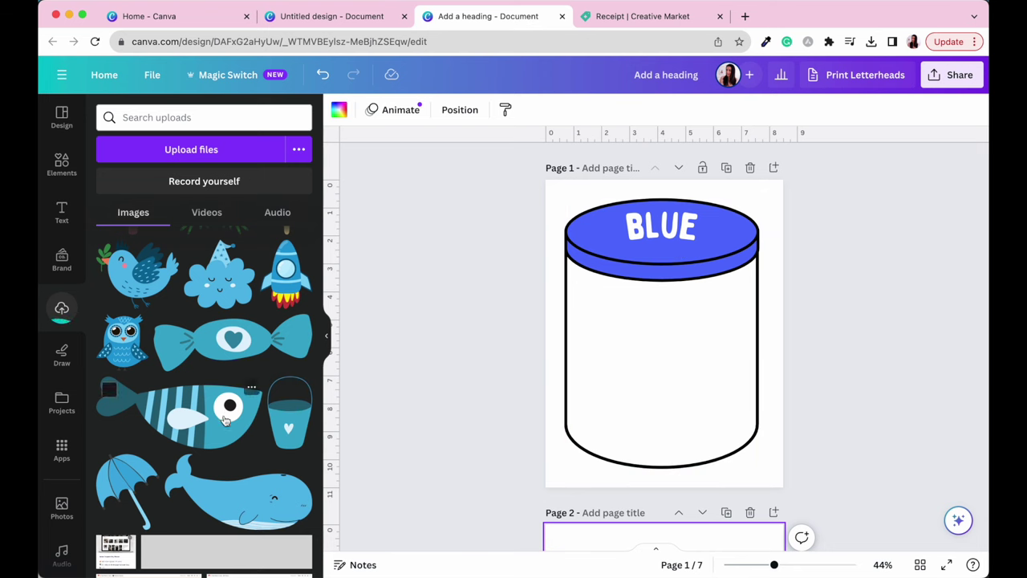
pyautogui.click(211, 349)
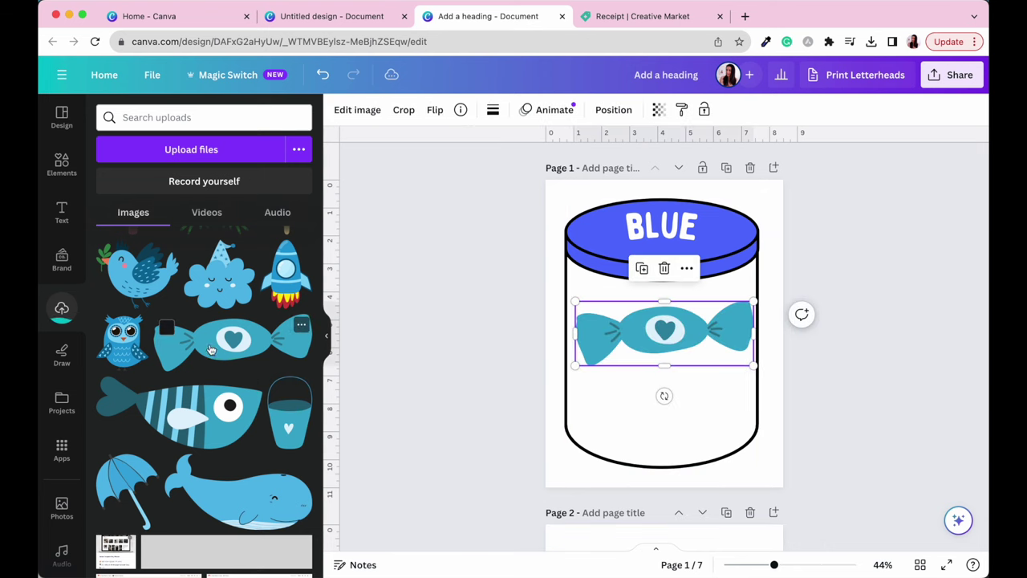
pyautogui.click(608, 219)
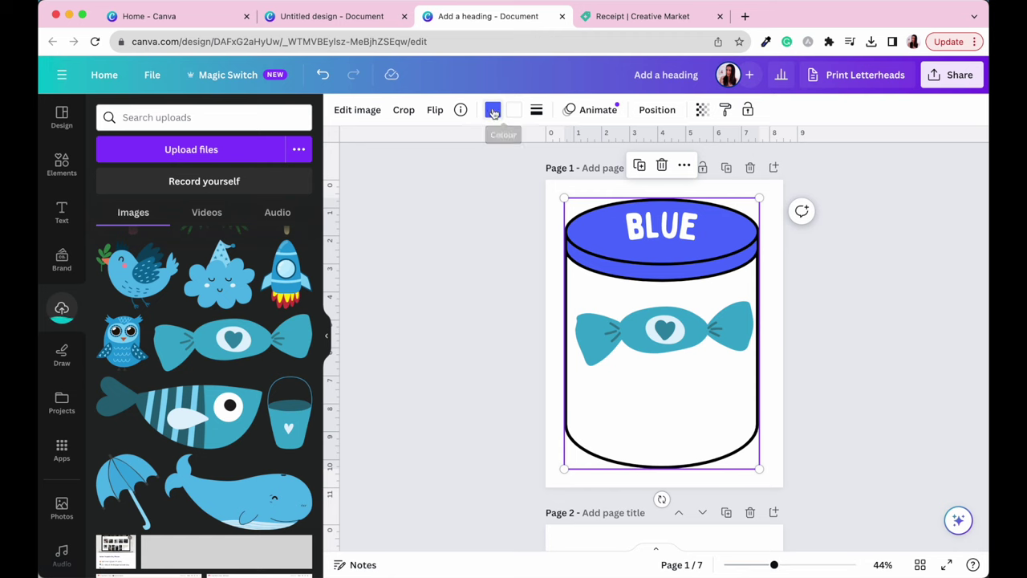
pyautogui.click(494, 113)
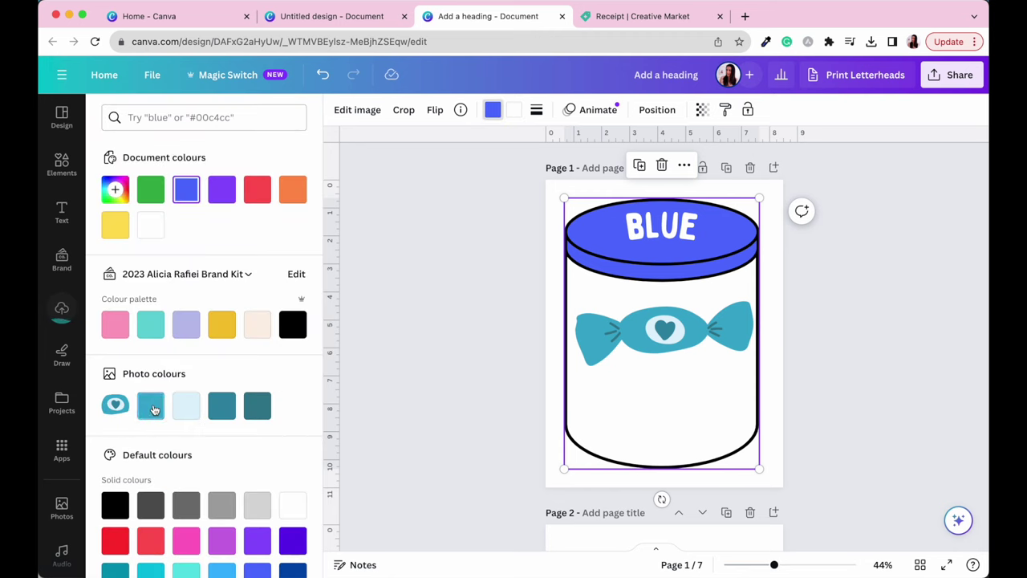
pyautogui.click(158, 407)
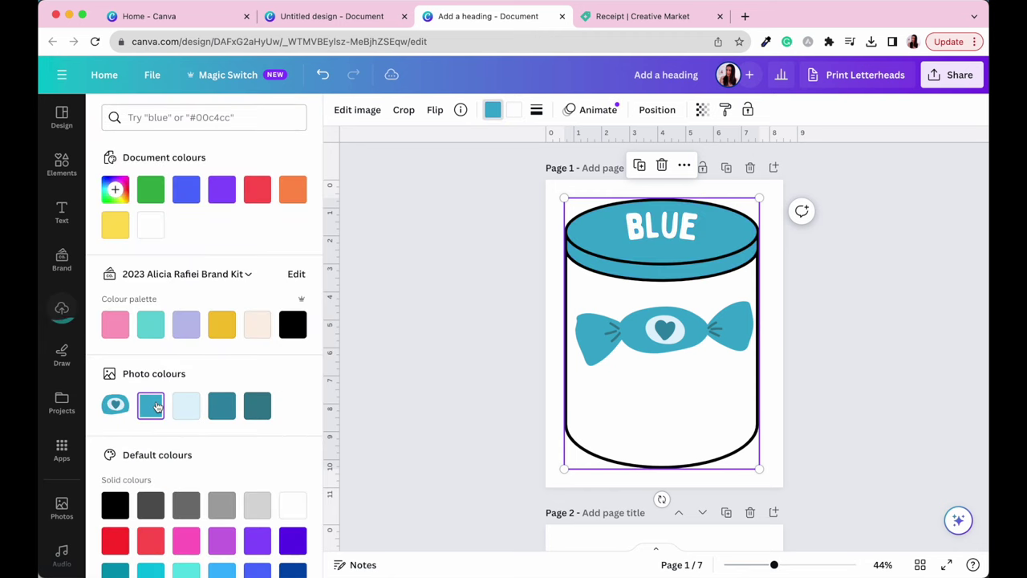
pyautogui.click(426, 313)
# - Delete the candy clipart from the BLUE jar on page 1
pyautogui.scroll(-3, 470, 300)
pyautogui.click(640, 203)
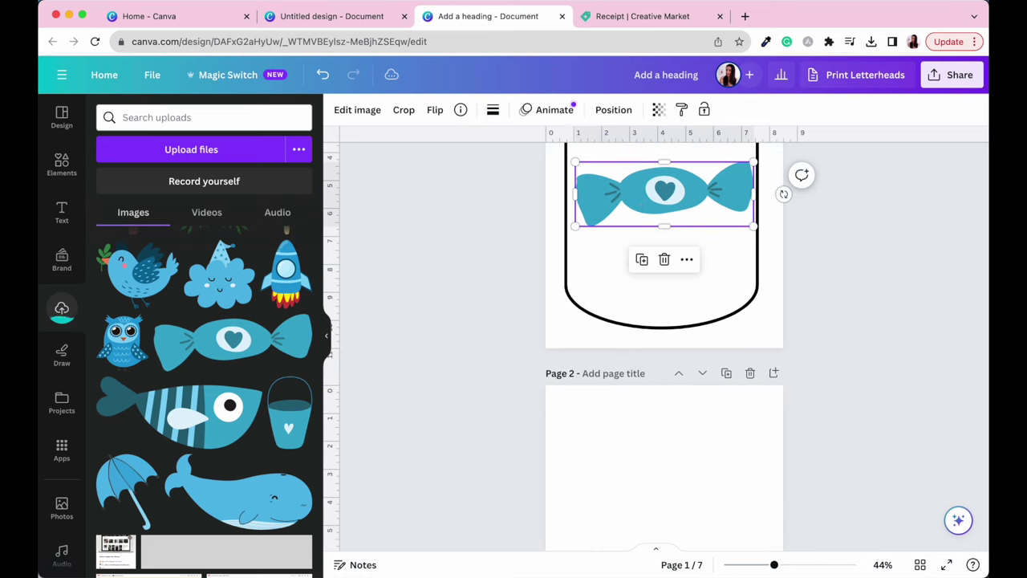
pyautogui.click(664, 259)
# - Add the blue bird, cloud, rocket, owl, candy, fish, bucket, whale and umbrella clipart to blank page 2
pyautogui.scroll(-5, 655, 305)
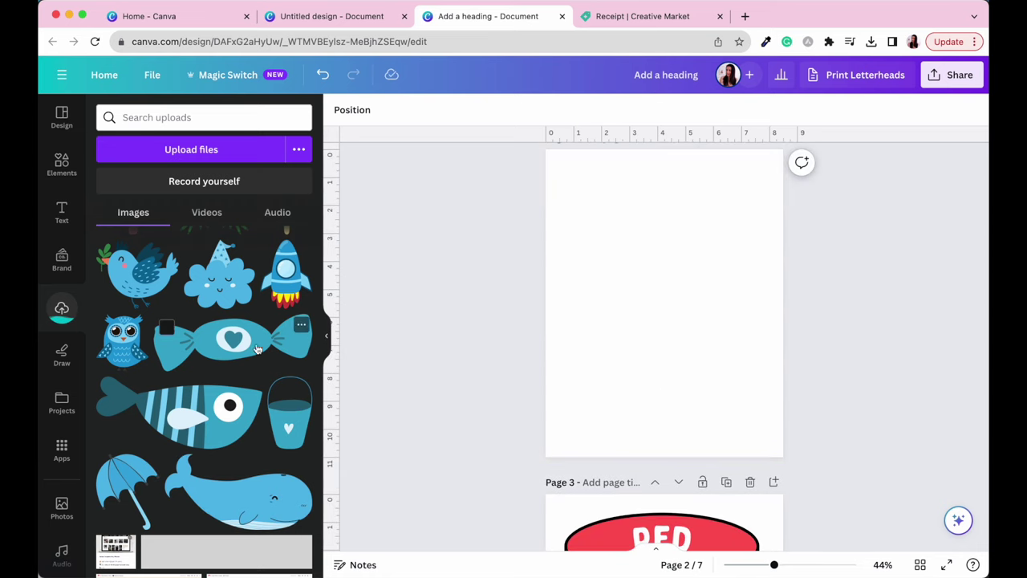
pyautogui.click(137, 289)
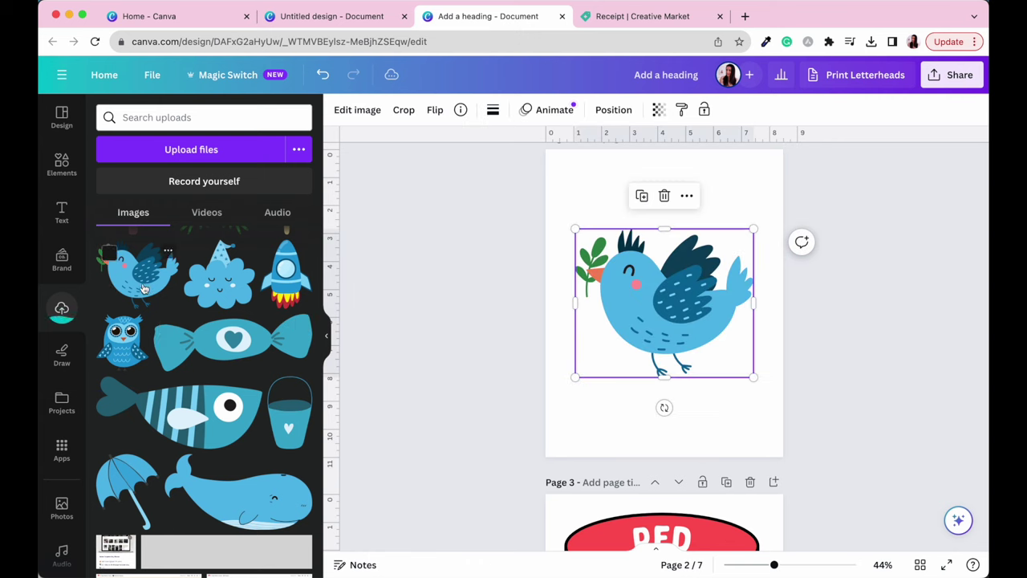
pyautogui.click(203, 293)
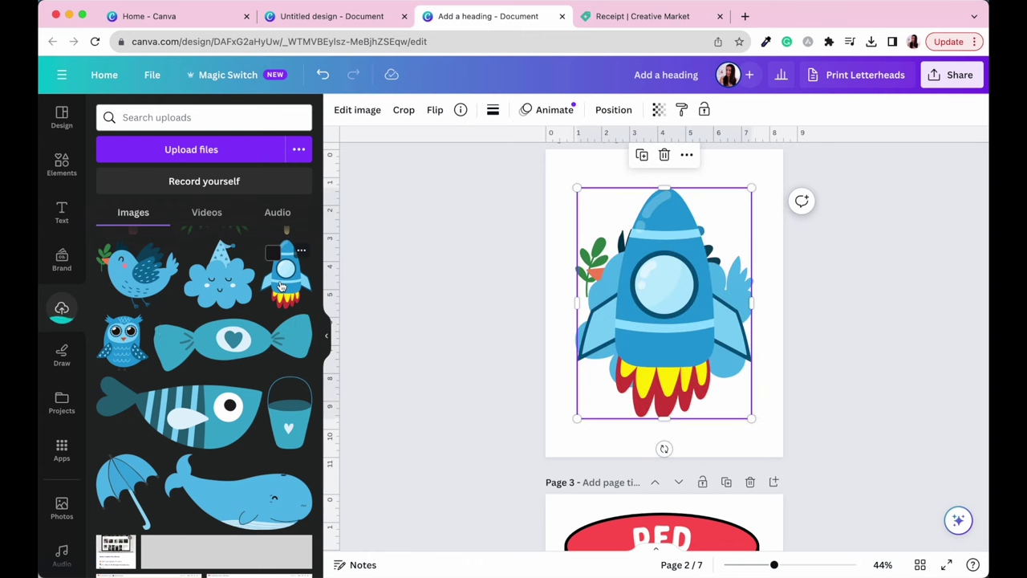
pyautogui.click(128, 345)
pyautogui.click(232, 341)
pyautogui.click(207, 414)
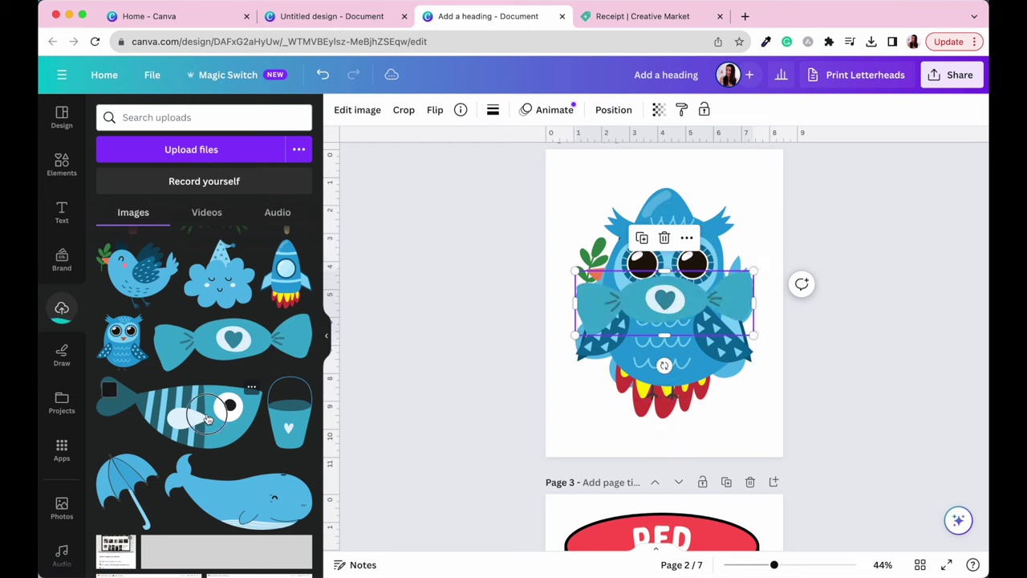
pyautogui.click(288, 395)
pyautogui.click(234, 512)
pyautogui.click(129, 485)
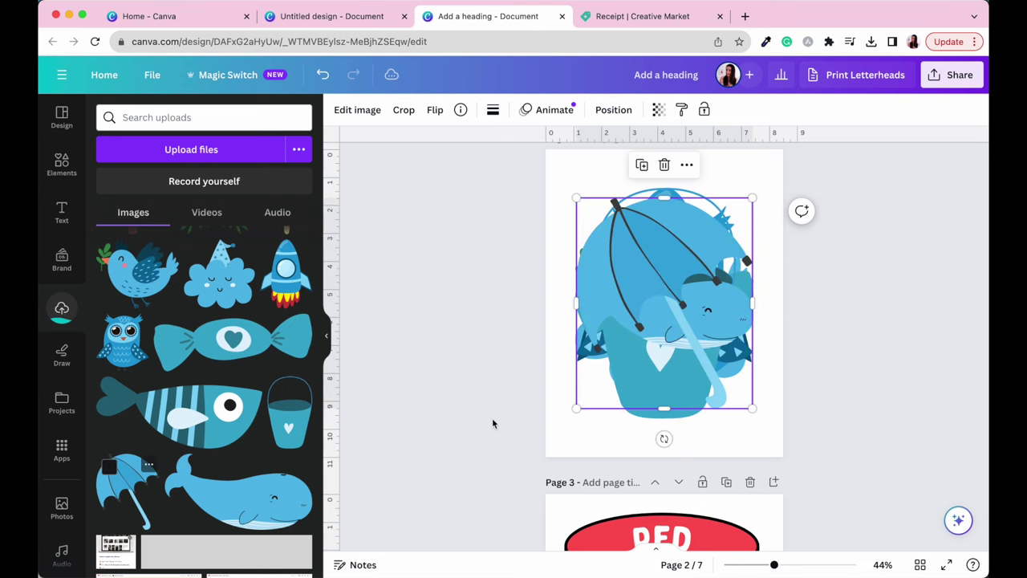
# - Select all the stacked blue clipart on page 2 and shrink it together to about half its size
pyautogui.moveTo(827, 401); pyautogui.dragTo(511, 228)
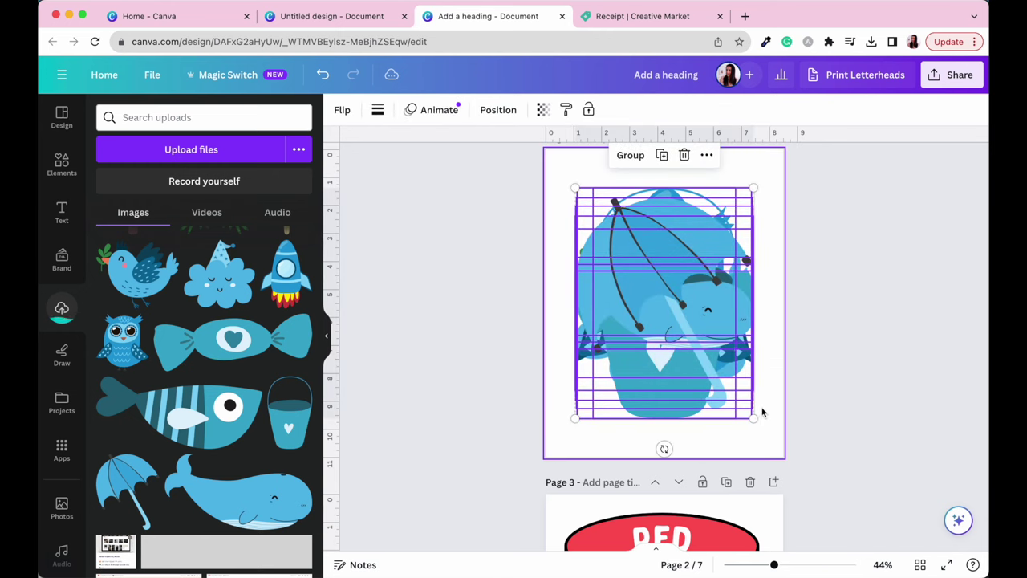
pyautogui.moveTo(754, 417); pyautogui.dragTo(654, 304)
pyautogui.click(689, 312)
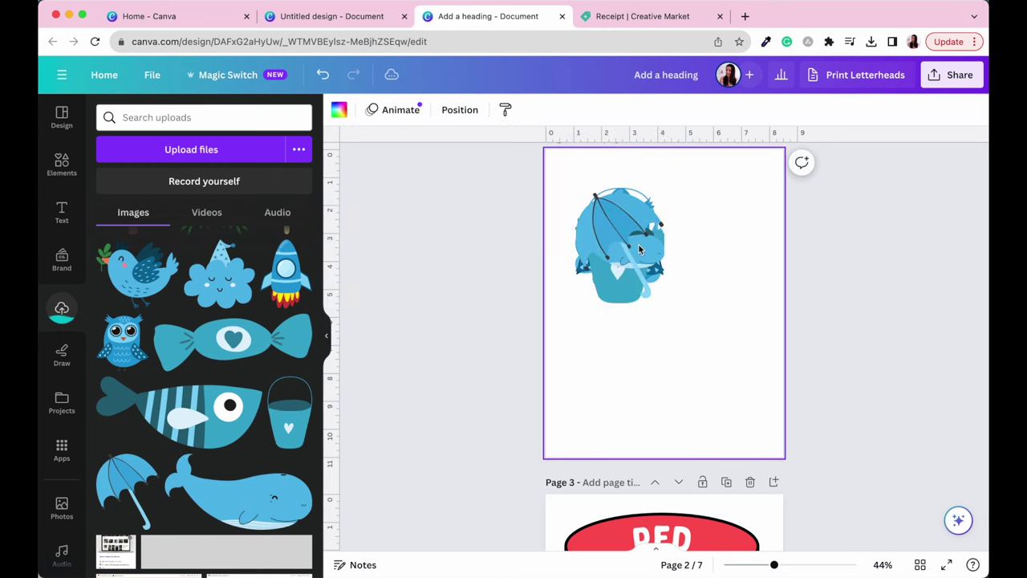
# - Spread the umbrella to the page's upper right, the whale below it and the bucket to the lower left
pyautogui.click(628, 241)
pyautogui.moveTo(628, 241); pyautogui.dragTo(726, 215)
pyautogui.click(638, 257)
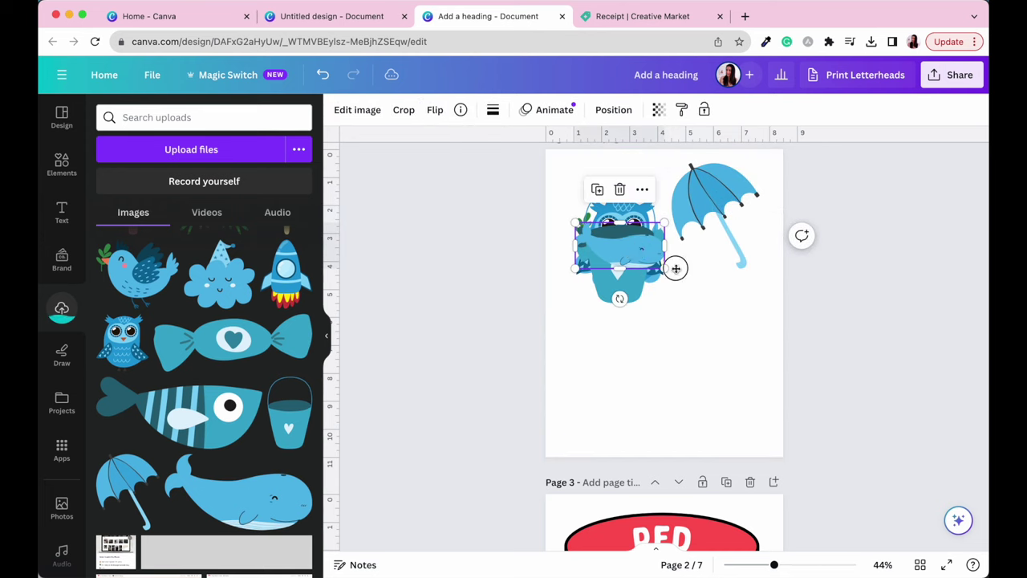
pyautogui.moveTo(637, 257); pyautogui.dragTo(726, 327)
pyautogui.click(618, 257)
pyautogui.moveTo(618, 257); pyautogui.dragTo(599, 392)
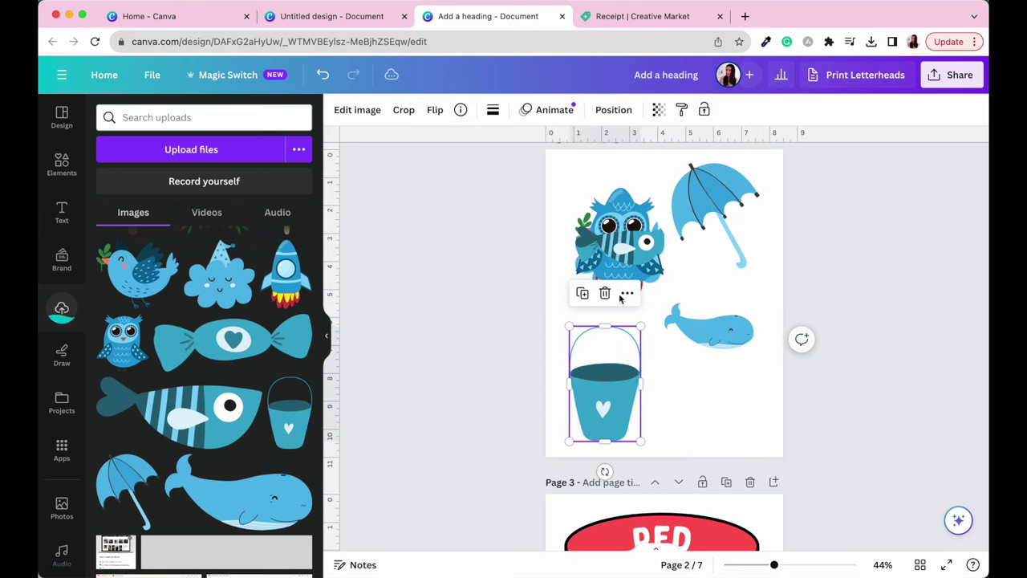
# - Pull the fish, candy and owl out of the stack, placing the fish and candy around the whale and the owl above the bucket
pyautogui.moveTo(631, 250); pyautogui.dragTo(714, 382)
pyautogui.click(621, 244)
pyautogui.moveTo(622, 245); pyautogui.dragTo(723, 292)
pyautogui.click(623, 233)
pyautogui.moveTo(623, 232); pyautogui.dragTo(630, 285)
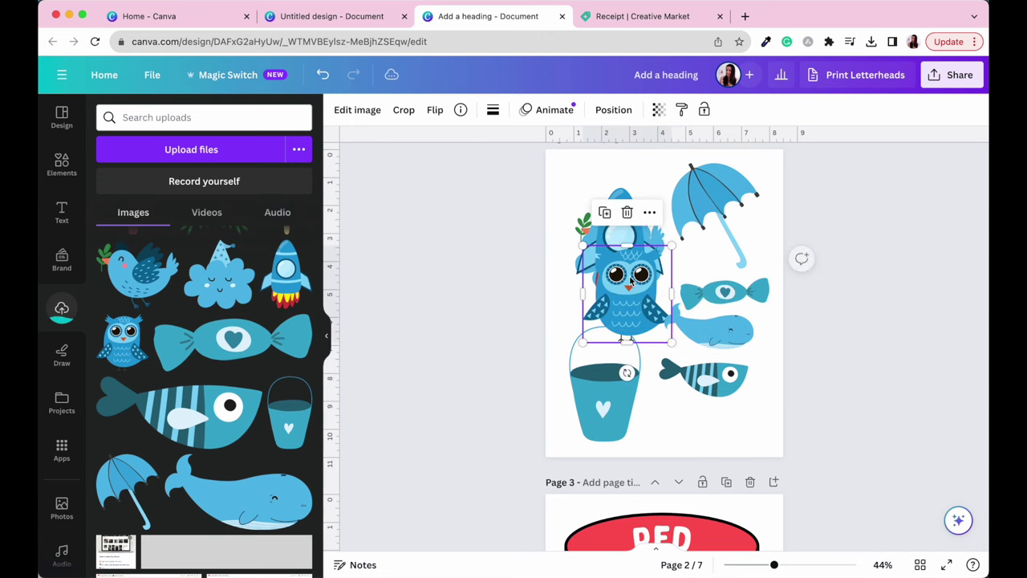
# - Shrink the bucket in the page's lower-left corner and move the fish down beside it
pyautogui.click(702, 373)
pyautogui.moveTo(703, 373); pyautogui.dragTo(704, 419)
pyautogui.click(620, 417)
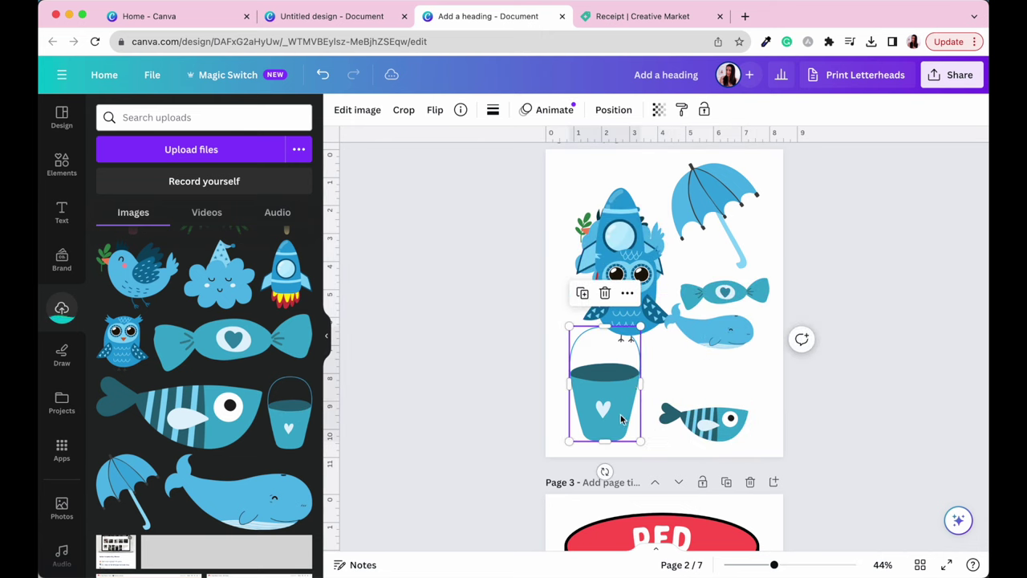
pyautogui.moveTo(639, 327); pyautogui.dragTo(619, 361)
pyautogui.click(717, 432)
pyautogui.moveTo(716, 432); pyautogui.dragTo(704, 422)
# - Move the whale down above the fish and enlarge it to about 4.3 by 2.2
pyautogui.click(739, 336)
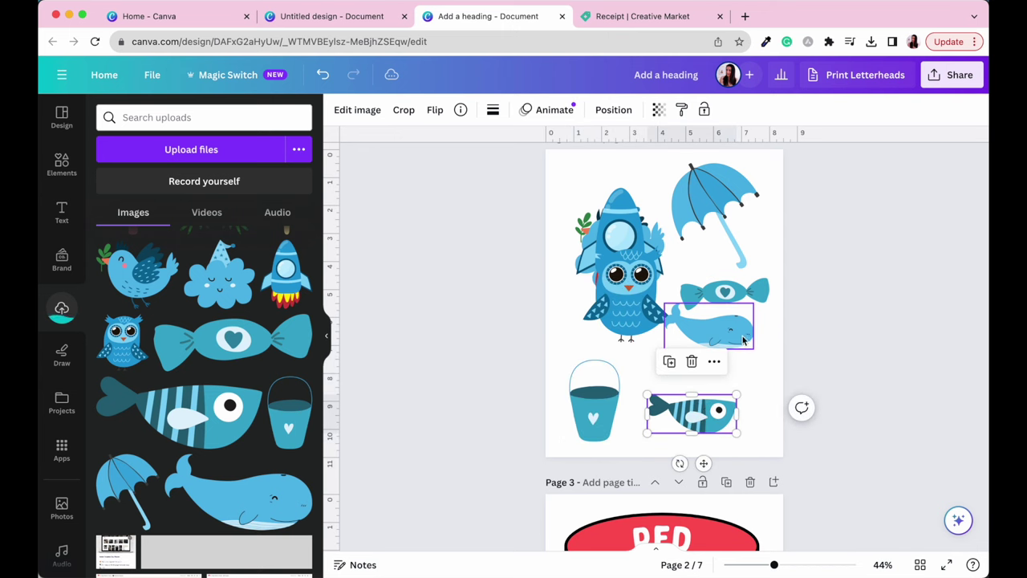
pyautogui.moveTo(740, 336); pyautogui.dragTo(738, 360)
pyautogui.moveTo(665, 330); pyautogui.dragTo(635, 323)
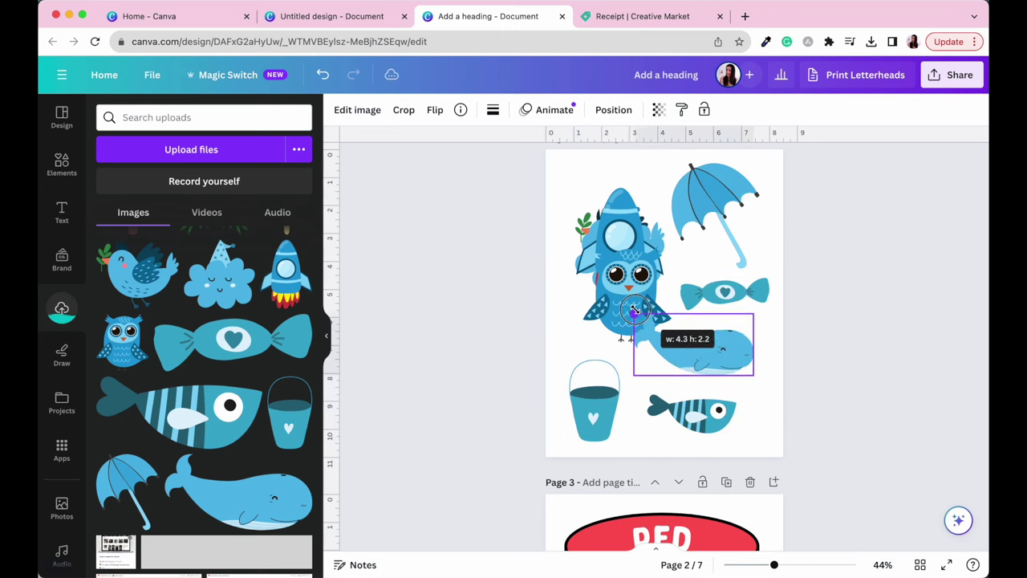
pyautogui.moveTo(720, 363); pyautogui.dragTo(725, 369)
# - Move the owl beneath the umbrella, and place the rocket above the bucket at a smaller size
pyautogui.moveTo(634, 281); pyautogui.dragTo(730, 297)
pyautogui.click(594, 265)
pyautogui.moveTo(594, 265); pyautogui.dragTo(590, 325)
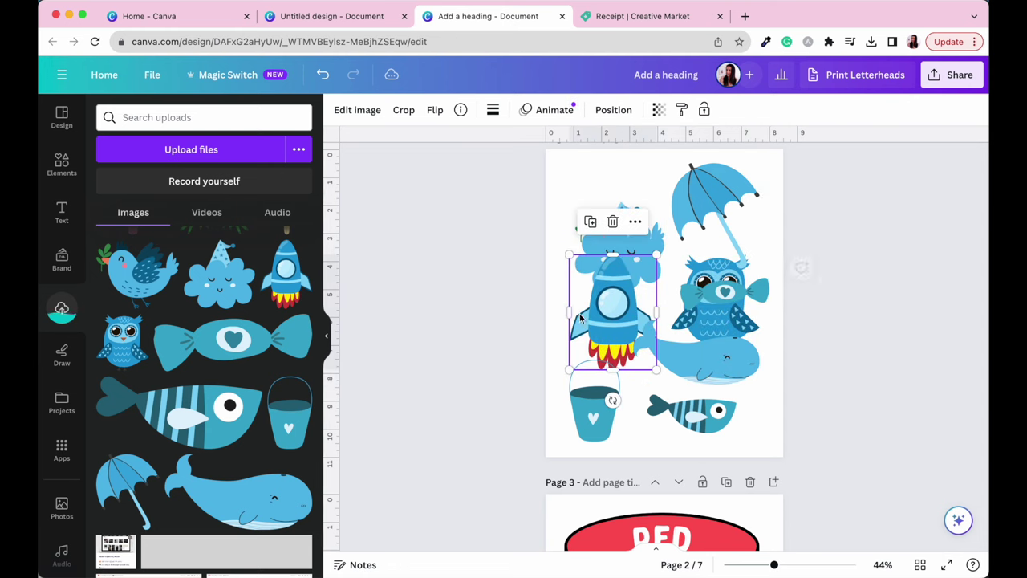
pyautogui.moveTo(573, 250); pyautogui.dragTo(583, 308)
# - Shift the cloud up beside the umbrella and place the bird in the page's upper-left corner, shrunk to about 2.2 by 1.8
pyautogui.click(653, 265)
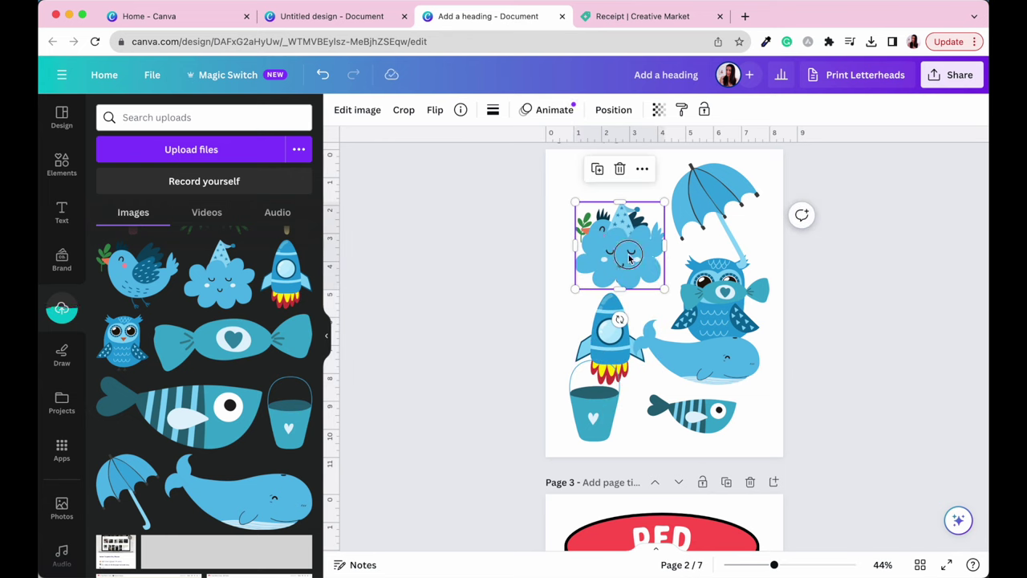
pyautogui.moveTo(630, 256); pyautogui.dragTo(657, 235)
pyautogui.moveTo(594, 245); pyautogui.dragTo(577, 210)
pyautogui.moveTo(648, 248); pyautogui.dragTo(618, 224)
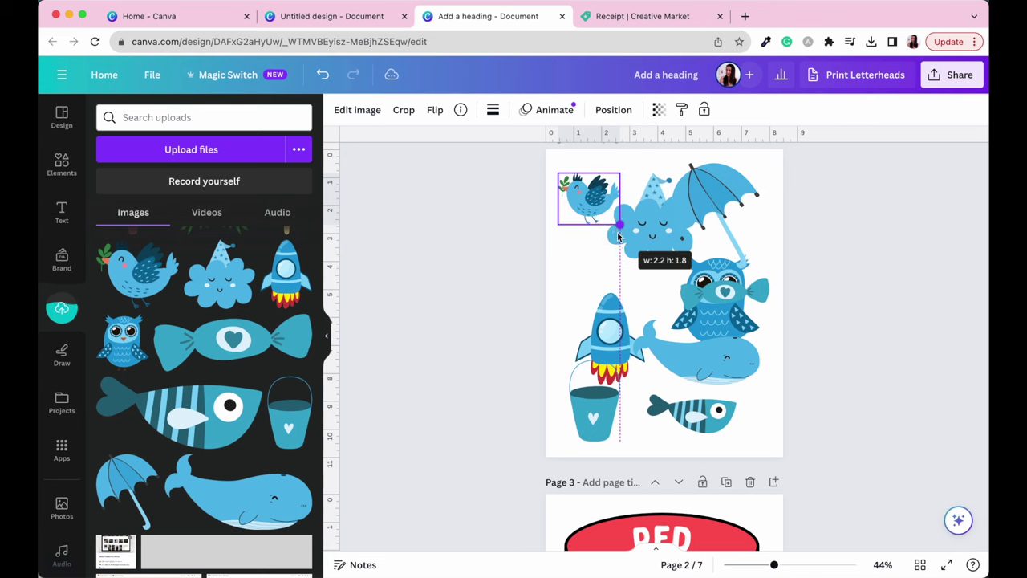
# - Shrink the cloud clipart and move it down clear of the bird and umbrella
pyautogui.click(650, 238)
pyautogui.moveTo(697, 172); pyautogui.dragTo(672, 209)
pyautogui.moveTo(641, 253); pyautogui.dragTo(643, 270)
# - Shrink the rocket and whale slightly and shift the bucket and fish to separate the clipart in the page's lower half
pyautogui.click(616, 318)
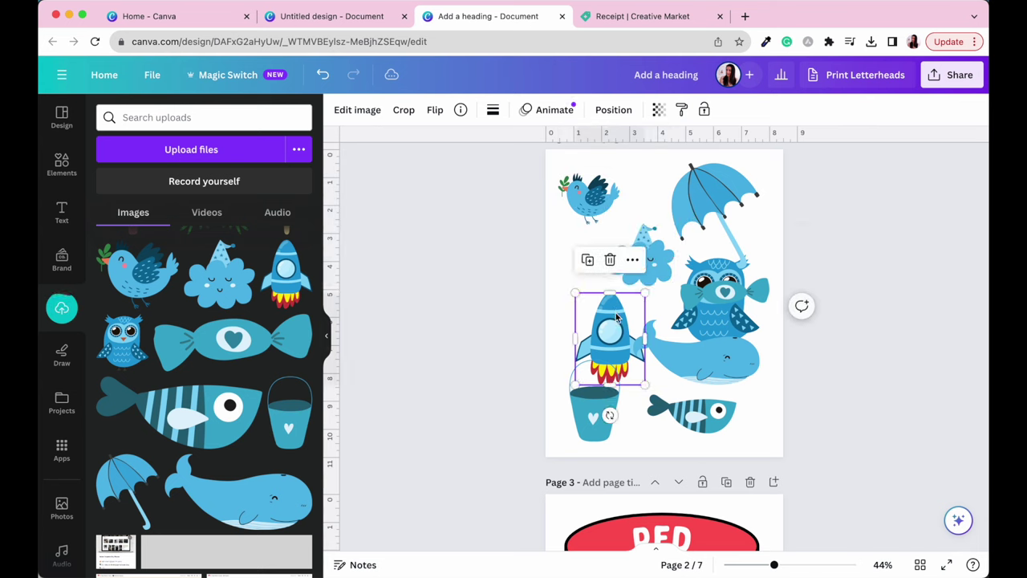
pyautogui.moveTo(644, 383); pyautogui.dragTo(589, 305)
pyautogui.moveTo(593, 409); pyautogui.dragTo(599, 399)
pyautogui.click(698, 357)
pyautogui.moveTo(759, 381); pyautogui.dragTo(738, 380)
pyautogui.moveTo(706, 414)
pyautogui.mouseDown()
pyautogui.moveTo(721, 423)
pyautogui.moveTo(726, 414)
pyautogui.mouseUp()
# - Shrink the umbrella clipart and reposition it in the upper-right corner of page 2
pyautogui.click(714, 305)
pyautogui.click(714, 200)
pyautogui.moveTo(760, 165); pyautogui.dragTo(739, 189)
pyautogui.moveTo(706, 224); pyautogui.dragTo(725, 207)
# - Arrange the candy, cloud, owl and rocket across the page's upper and middle areas, and tilt the whale and fish near the bottom
pyautogui.moveTo(726, 295); pyautogui.dragTo(709, 263)
pyautogui.moveTo(642, 257); pyautogui.dragTo(648, 225)
pyautogui.moveTo(707, 326); pyautogui.dragTo(651, 311)
pyautogui.moveTo(653, 353); pyautogui.dragTo(726, 321)
pyautogui.click(698, 412)
pyautogui.moveTo(699, 412); pyautogui.dragTo(670, 413)
pyautogui.moveTo(591, 305); pyautogui.dragTo(591, 287)
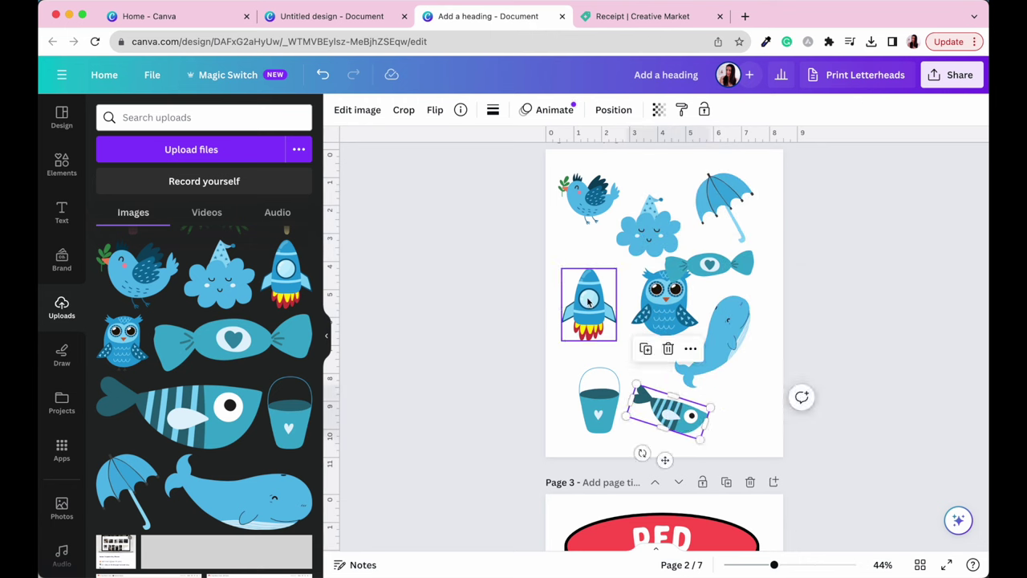
# - Turn the whale nearly upright in the lower-right corner, shift the owl to the right and place the candy below the rocket
pyautogui.click(670, 301)
pyautogui.click(726, 333)
pyautogui.moveTo(784, 369); pyautogui.dragTo(750, 397)
pyautogui.click(674, 286)
pyautogui.moveTo(674, 287); pyautogui.dragTo(698, 290)
# - Stand the fish upright between the bird and umbrella, and move the cloud to the bottom between the bucket and whale
pyautogui.moveTo(670, 413); pyautogui.dragTo(653, 225)
pyautogui.moveTo(660, 200); pyautogui.dragTo(674, 401)
pyautogui.click(653, 224)
pyautogui.moveTo(653, 250); pyautogui.dragTo(681, 233)
# - Nudge the bird, rocket, bucket, cloud and whale to space the clipart evenly on page 2
pyautogui.moveTo(588, 197); pyautogui.dragTo(599, 196)
pyautogui.click(589, 277)
pyautogui.moveTo(584, 285); pyautogui.dragTo(589, 284)
pyautogui.click(597, 406)
pyautogui.moveTo(597, 405); pyautogui.dragTo(594, 407)
pyautogui.moveTo(674, 409); pyautogui.dragTo(666, 409)
pyautogui.click(750, 383)
pyautogui.moveTo(750, 384); pyautogui.dragTo(739, 394)
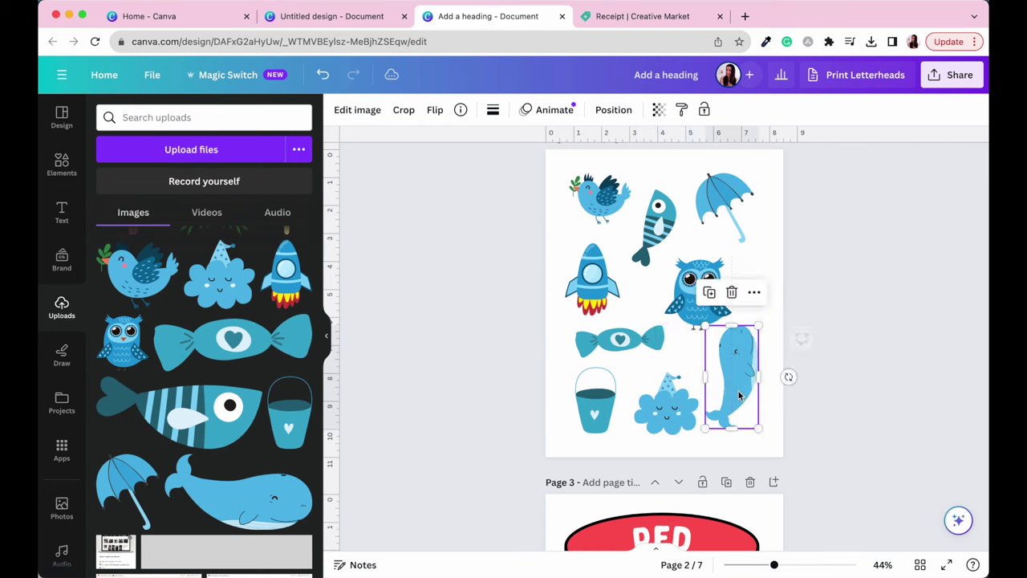
# - Rotate the umbrella slightly anticlockwise and nudge the owl up to clear the whale
pyautogui.click(727, 237)
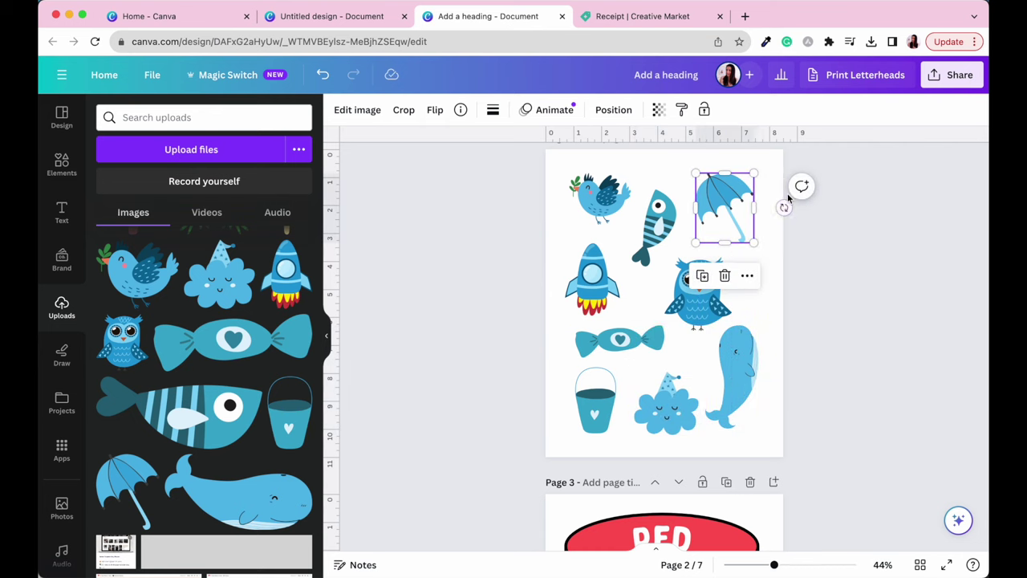
pyautogui.moveTo(785, 207); pyautogui.dragTo(758, 210)
pyautogui.click(697, 285)
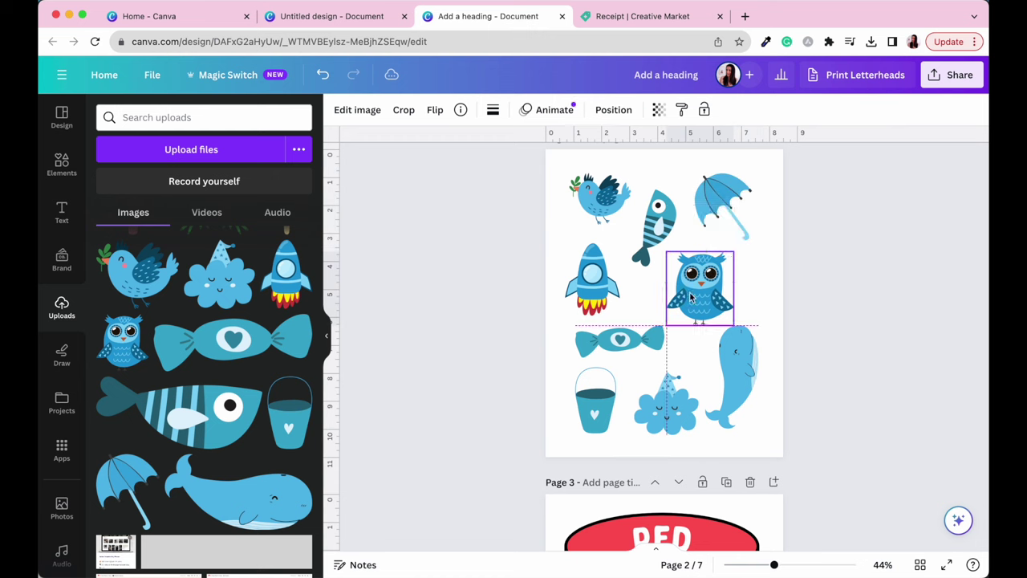
pyautogui.click(815, 332)
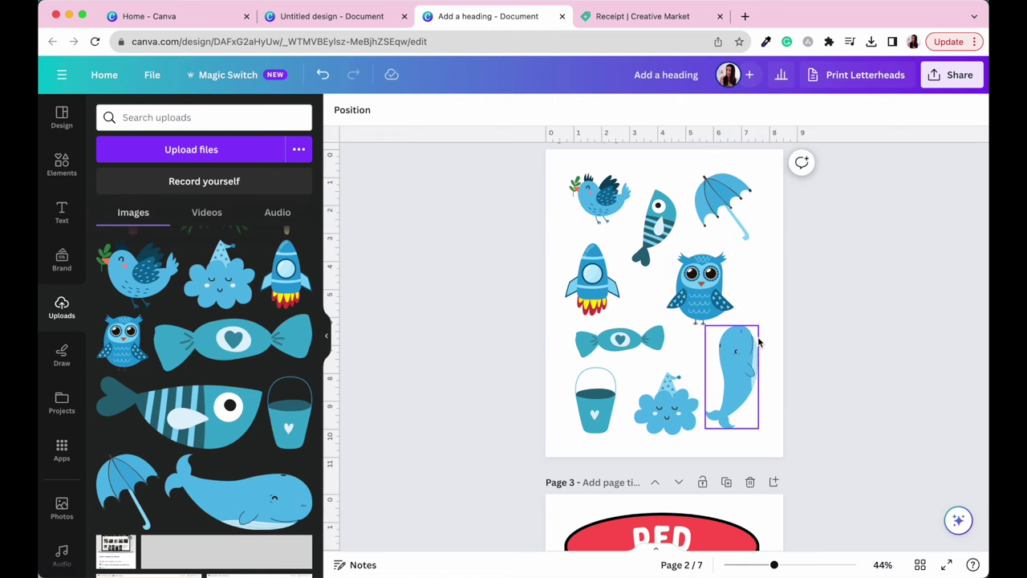
# - Add a page after the red jar and spread scaled-down red clipart over it, with the umbrella and butterfly in the bottom row
pyautogui.scroll(3, 759, 341)
pyautogui.scroll(5, 757, 340)
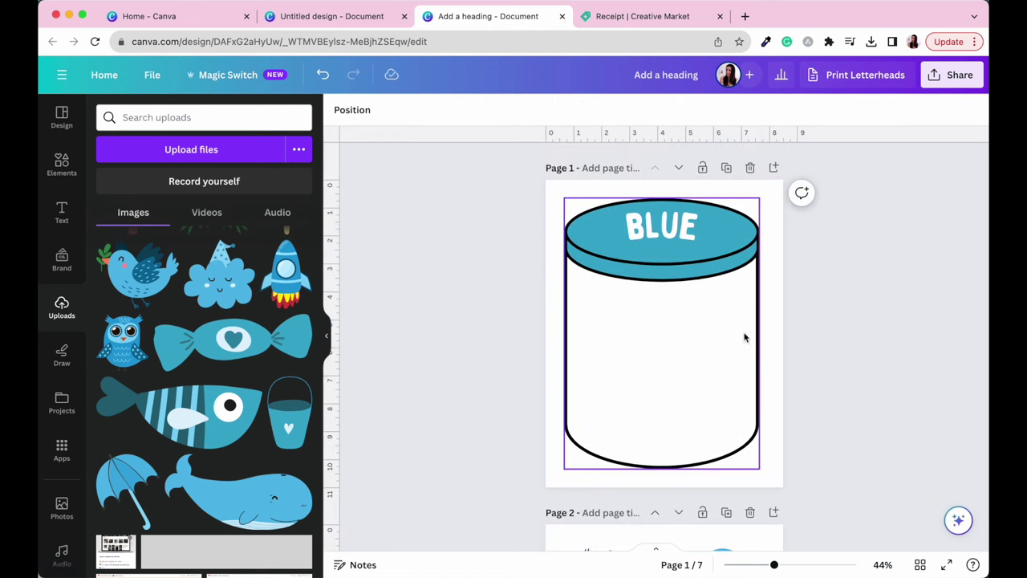
pyautogui.scroll(-8, 775, 309)
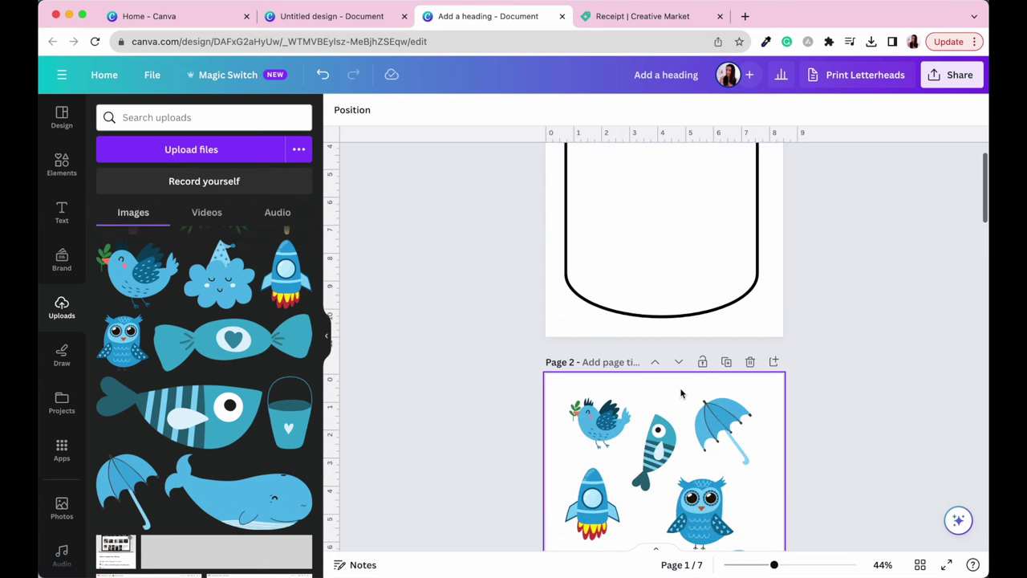
pyautogui.scroll(-5, 680, 393)
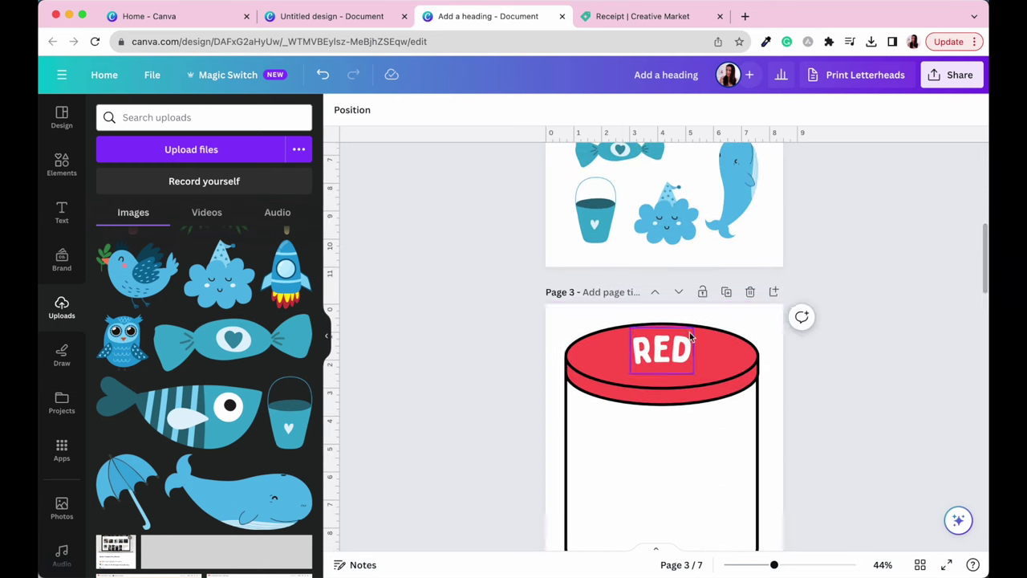
pyautogui.scroll(-2, 689, 332)
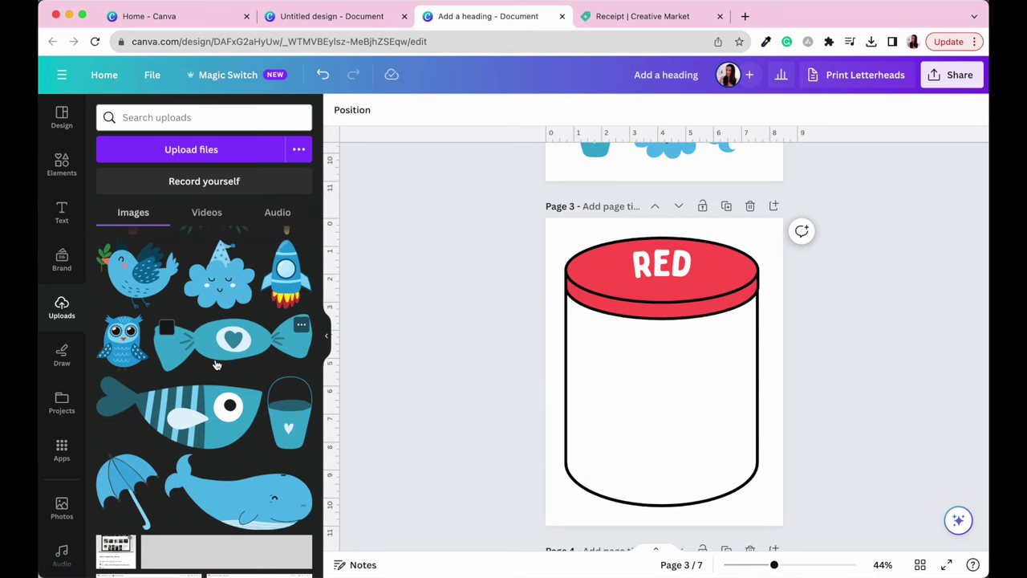
pyautogui.scroll(-10, 215, 365)
pyautogui.click(121, 407)
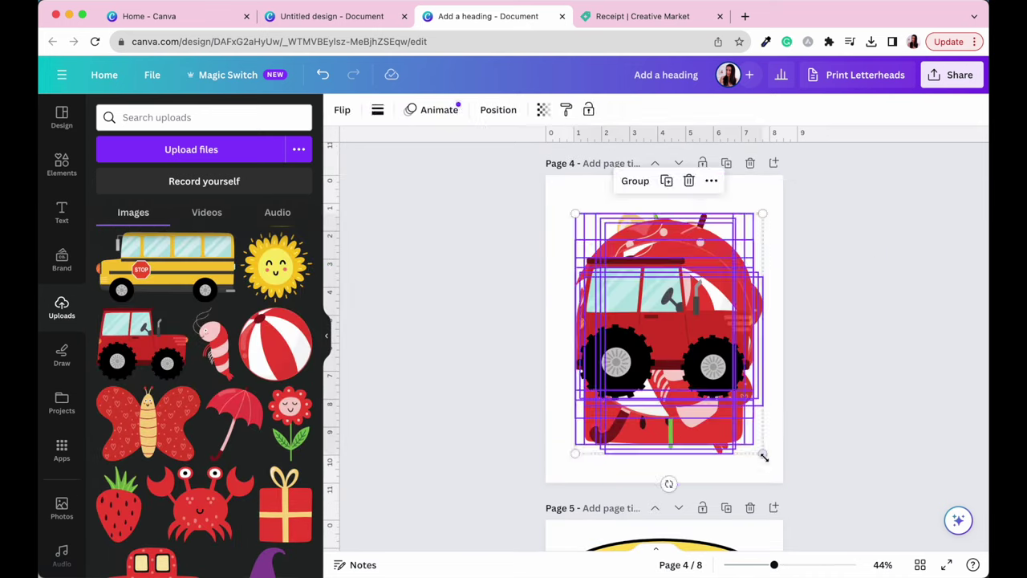
pyautogui.moveTo(666, 333); pyautogui.dragTo(682, 444)
pyautogui.moveTo(603, 248); pyautogui.dragTo(601, 223)
pyautogui.moveTo(607, 296); pyautogui.dragTo(704, 357)
pyautogui.moveTo(618, 355); pyautogui.dragTo(603, 350)
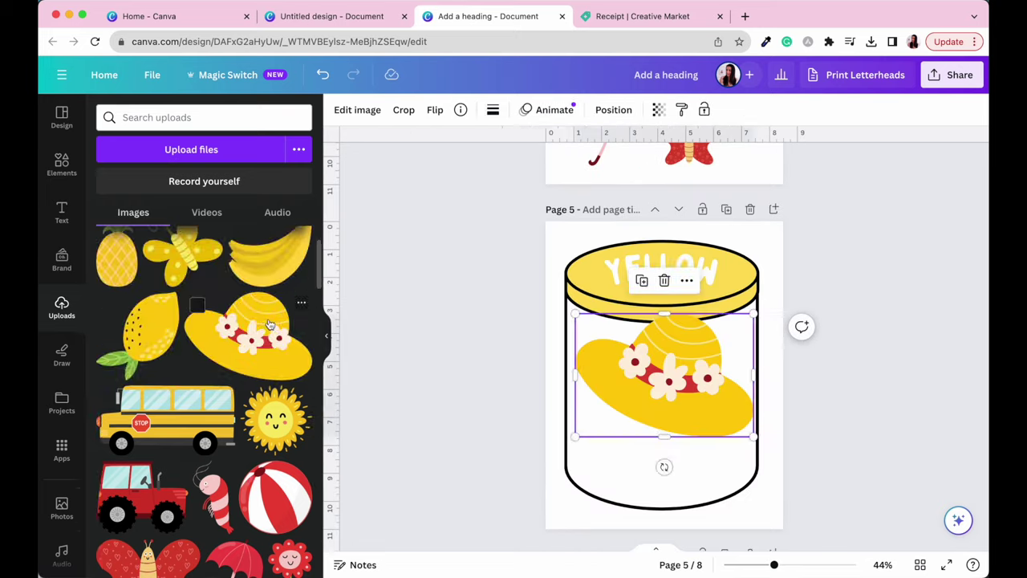
# - Add a page after the yellow jar and arrange small yellow clipart in rows, with the bus on end beside the pineapple
pyautogui.click(773, 207)
pyautogui.scroll(2, 204, 361)
pyautogui.click(183, 261)
pyautogui.moveTo(618, 286)
pyautogui.mouseDown()
pyautogui.moveTo(609, 361)
pyautogui.moveTo(600, 294)
pyautogui.mouseUp()
pyautogui.moveTo(678, 390)
pyautogui.mouseDown()
pyautogui.moveTo(669, 222)
pyautogui.moveTo(676, 393)
pyautogui.mouseUp()
pyautogui.moveTo(714, 425); pyautogui.dragTo(742, 422)
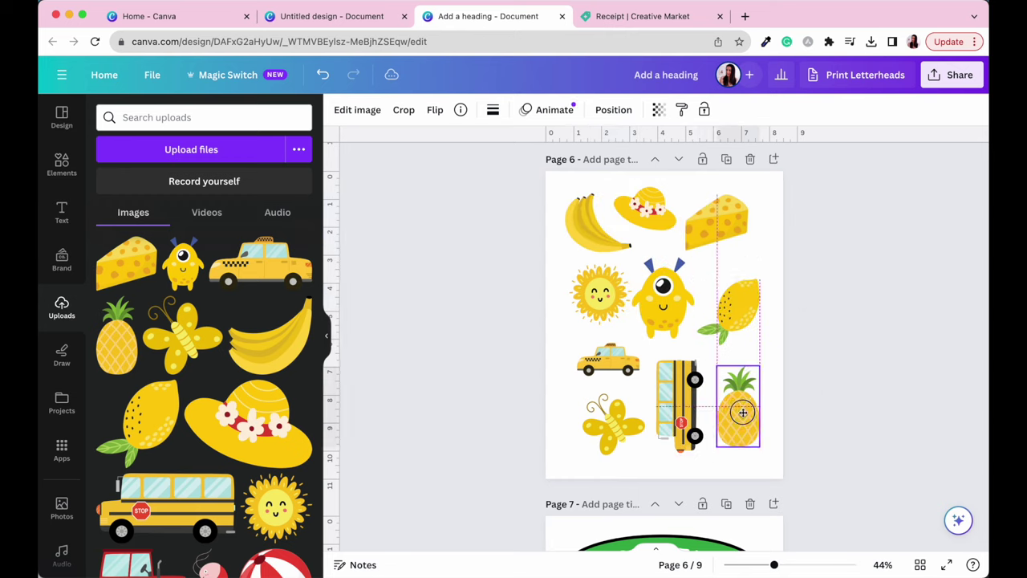
pyautogui.click(612, 234)
# - Shrink the green clipart on the page after the green jar and spread it out, with the crocodile upright and the fish tilted
pyautogui.scroll(-5, 664, 321)
pyautogui.moveTo(635, 302); pyautogui.dragTo(661, 275)
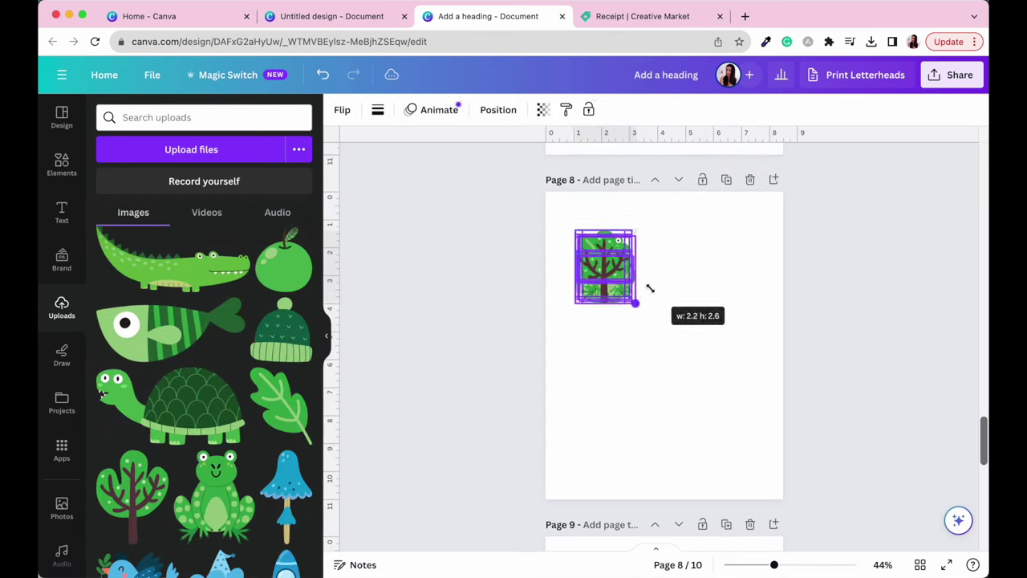
pyautogui.click(591, 362)
pyautogui.moveTo(592, 362); pyautogui.dragTo(653, 385)
pyautogui.moveTo(665, 328); pyautogui.dragTo(626, 343)
pyautogui.click(607, 438)
pyautogui.moveTo(607, 463); pyautogui.dragTo(579, 454)
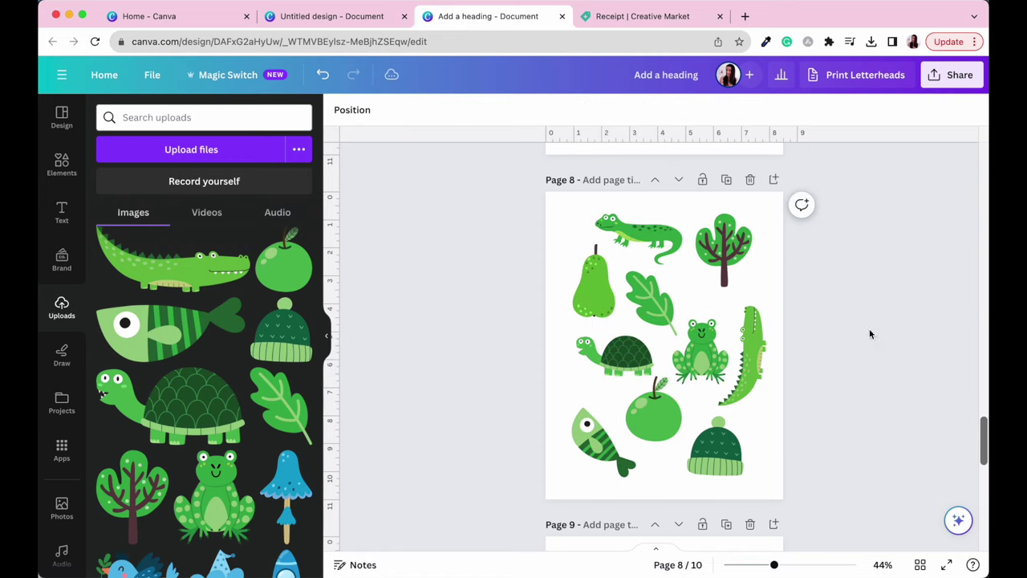
# - Add a page after the purple jar and lay out the purple clipart, with the sideways hat, teapot and castle along the top
pyautogui.scroll(-5, 664, 321)
pyautogui.click(664, 345)
pyautogui.click(773, 176)
pyautogui.moveTo(167, 440); pyautogui.dragTo(729, 242)
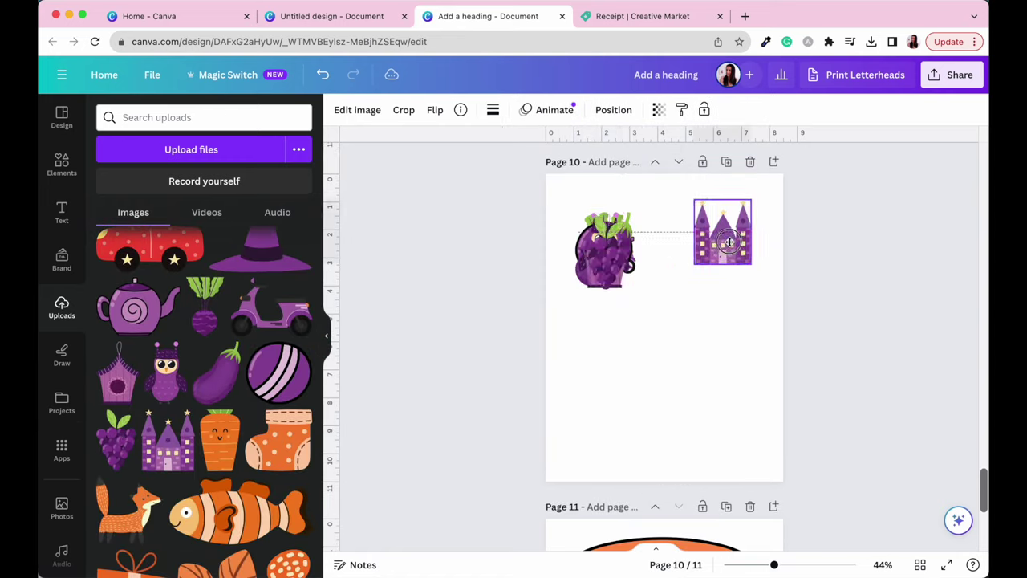
pyautogui.moveTo(215, 373); pyautogui.dragTo(648, 412)
pyautogui.moveTo(204, 304); pyautogui.dragTo(658, 330)
pyautogui.moveTo(603, 297); pyautogui.dragTo(554, 240)
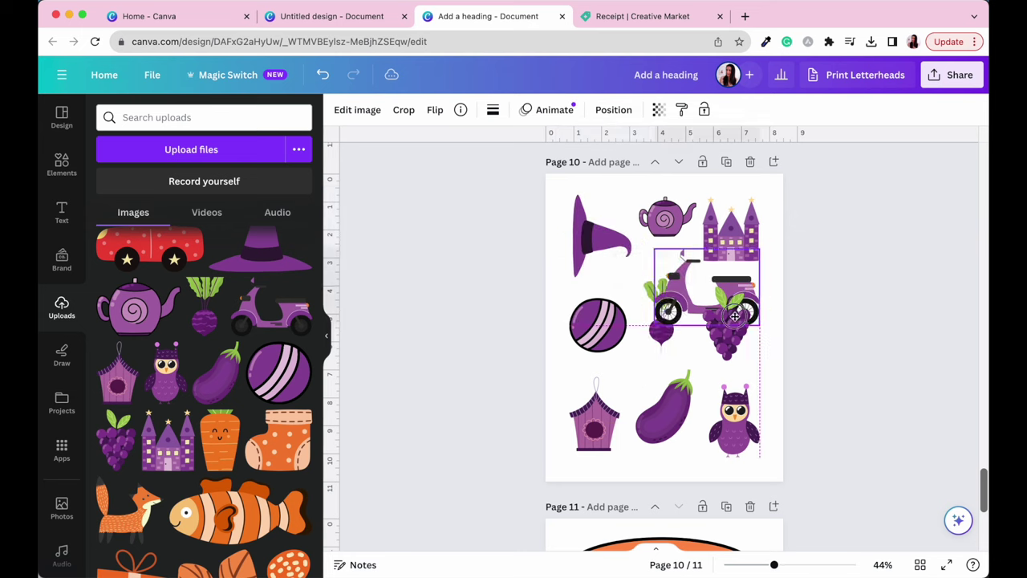
# - Tilt the scooter below the teapot and castle, move the grapes above the birdhouse and turn the radish sideways between the grapes and owl
pyautogui.moveTo(726, 321); pyautogui.dragTo(774, 370)
pyautogui.moveTo(751, 209); pyautogui.dragTo(762, 202)
pyautogui.click(826, 309)
pyautogui.moveTo(634, 405); pyautogui.dragTo(630, 431)
pyautogui.moveTo(630, 369); pyautogui.dragTo(658, 345)
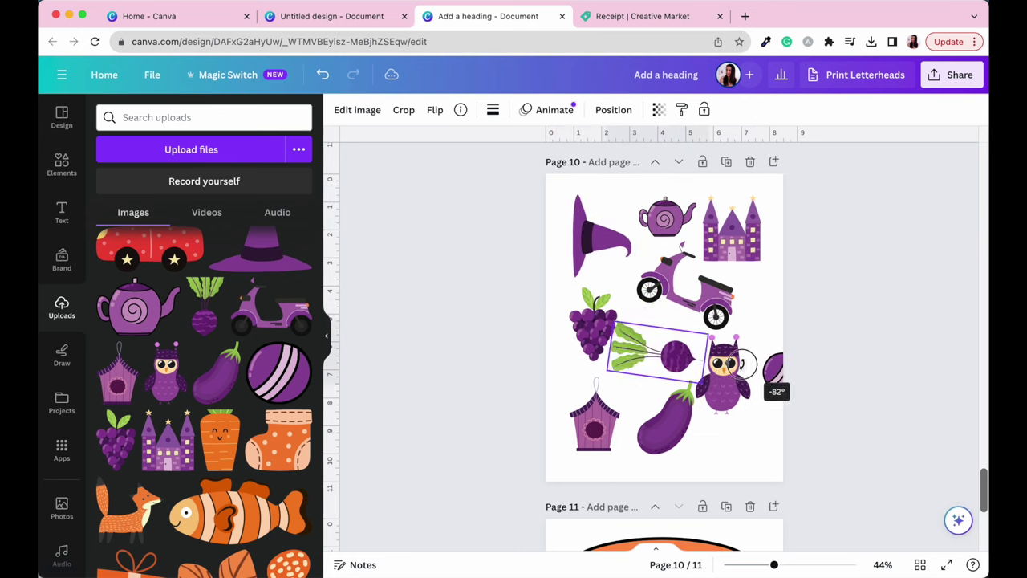
pyautogui.moveTo(664, 425); pyautogui.dragTo(666, 413)
pyautogui.moveTo(722, 377); pyautogui.dragTo(739, 385)
# - Add a page after the orange jar and place the squirrel above the pumpkin on one side and the gift on the other
pyautogui.scroll(-5, 842, 361)
pyautogui.click(662, 377)
pyautogui.hotkey('ctrl', 'Return')
pyautogui.scroll(-5, 204, 361)
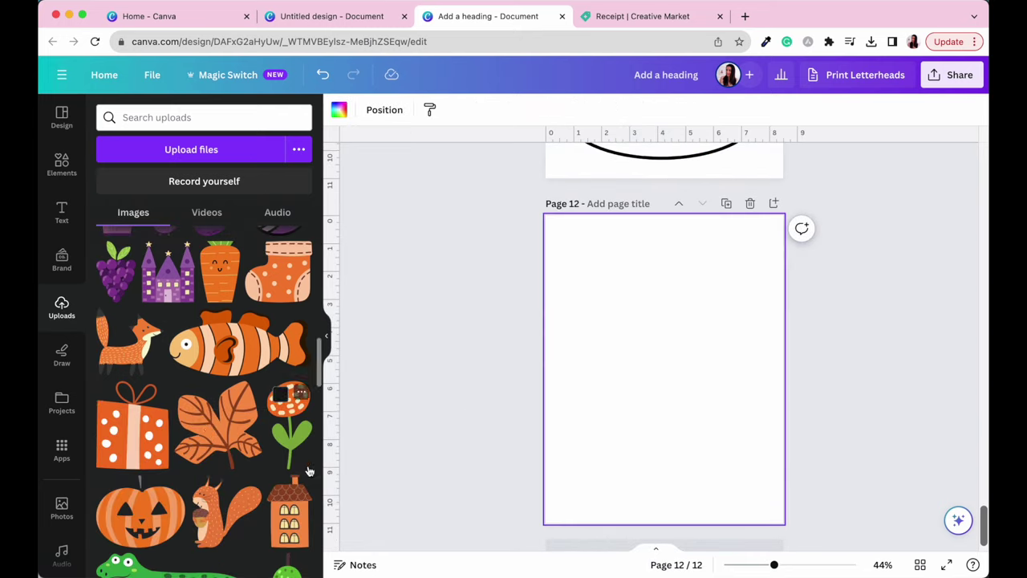
pyautogui.click(140, 513)
pyautogui.moveTo(224, 513); pyautogui.dragTo(603, 397)
pyautogui.moveTo(140, 514); pyautogui.dragTo(603, 469)
pyautogui.moveTo(132, 426); pyautogui.dragTo(730, 298)
# - Place the carrot beside the stocking at the top of the orange clipart page, with the fox and clownfish below them
pyautogui.moveTo(220, 269); pyautogui.dragTo(601, 287)
pyautogui.moveTo(237, 345); pyautogui.dragTo(665, 252)
pyautogui.moveTo(128, 341); pyautogui.dragTo(653, 329)
pyautogui.moveTo(277, 268); pyautogui.dragTo(662, 259)
pyautogui.moveTo(665, 252); pyautogui.dragTo(719, 333)
pyautogui.click(861, 437)
# - Review all twelve pages in order, from the blue jar to the orange clipart page
pyautogui.scroll(-1, 750, 358)
pyautogui.scroll(10, 750, 358)
pyautogui.scroll(20, 752, 359)
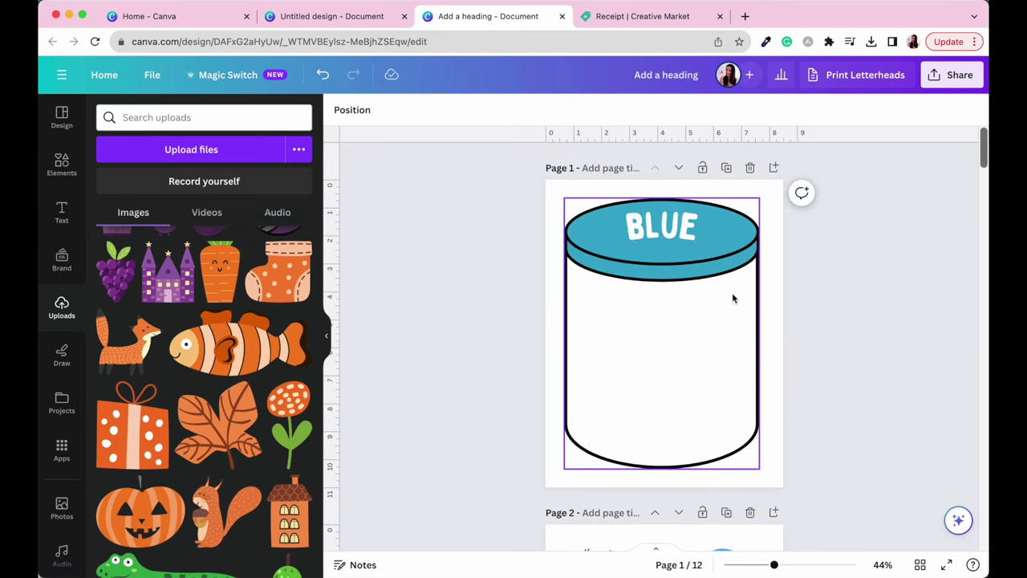
pyautogui.scroll(-5, 684, 301)
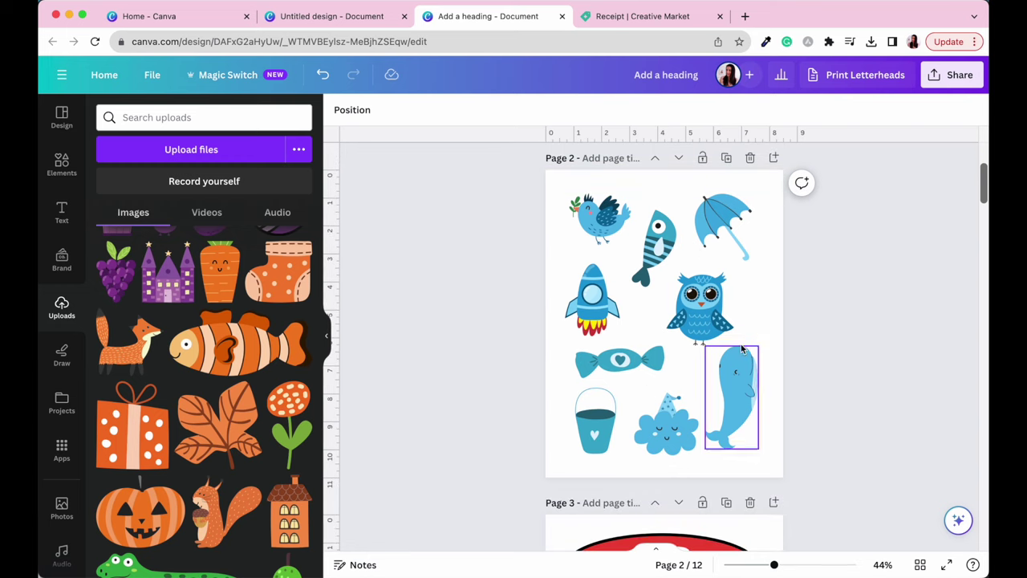
pyautogui.scroll(-5, 726, 342)
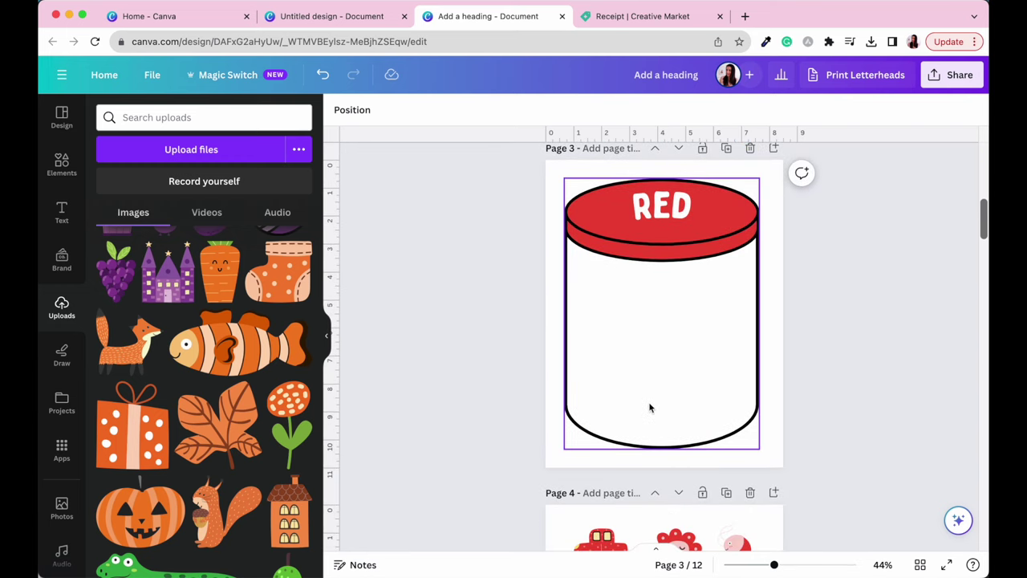
pyautogui.scroll(-3, 649, 408)
pyautogui.scroll(-6, 735, 433)
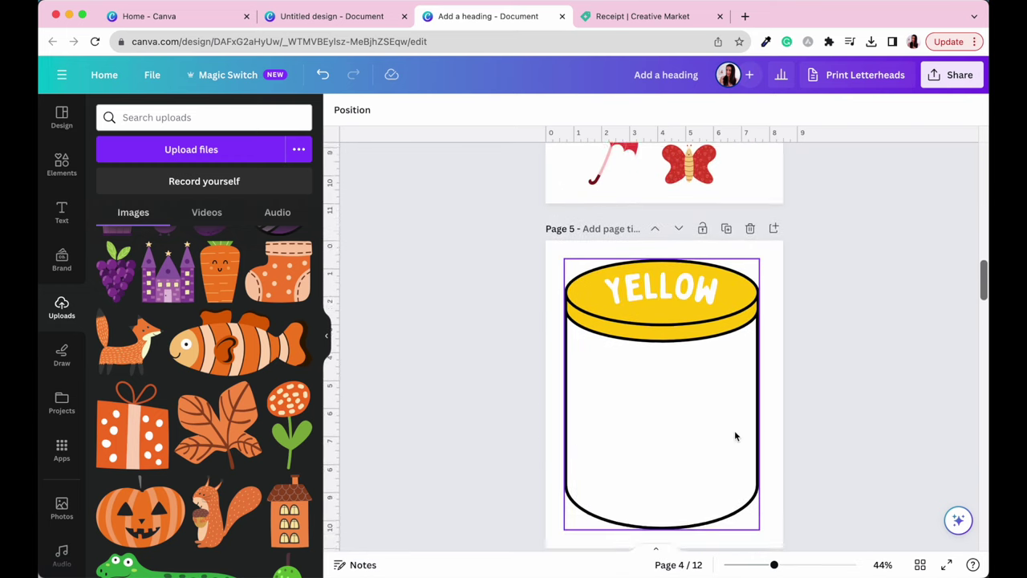
pyautogui.scroll(-5, 676, 397)
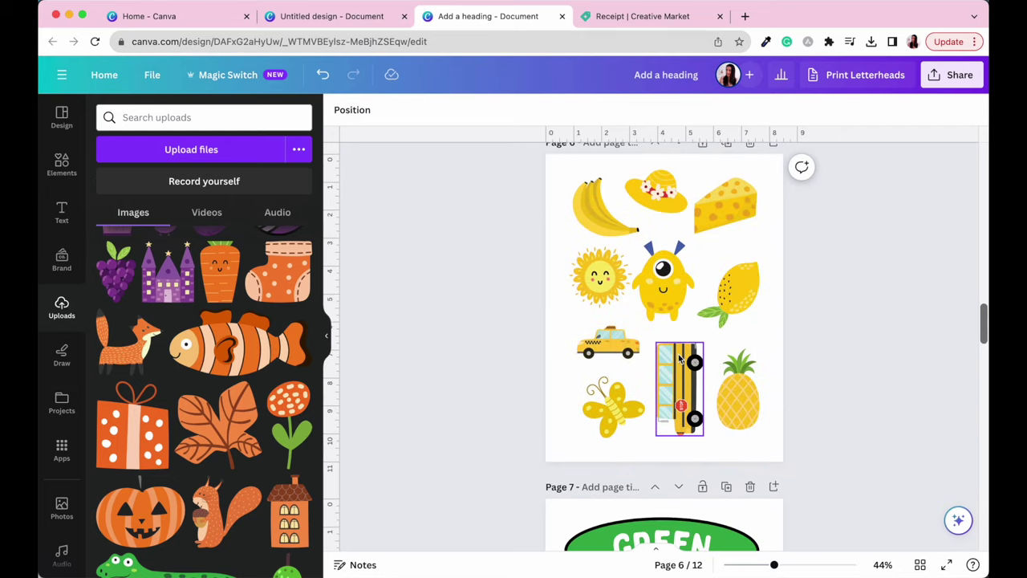
pyautogui.scroll(-3, 678, 359)
pyautogui.scroll(-3, 678, 354)
pyautogui.scroll(-4, 677, 298)
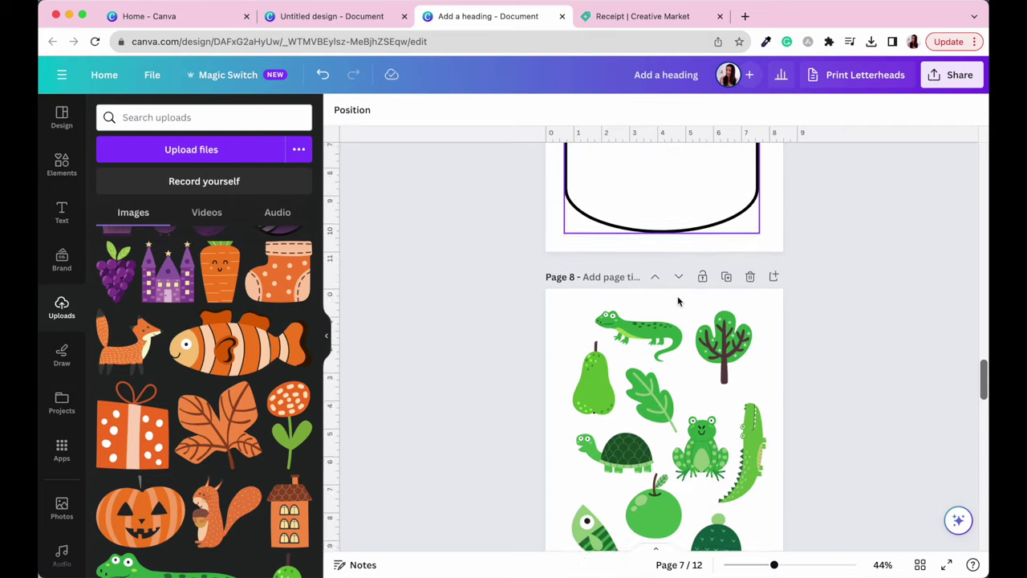
pyautogui.scroll(-8, 655, 380)
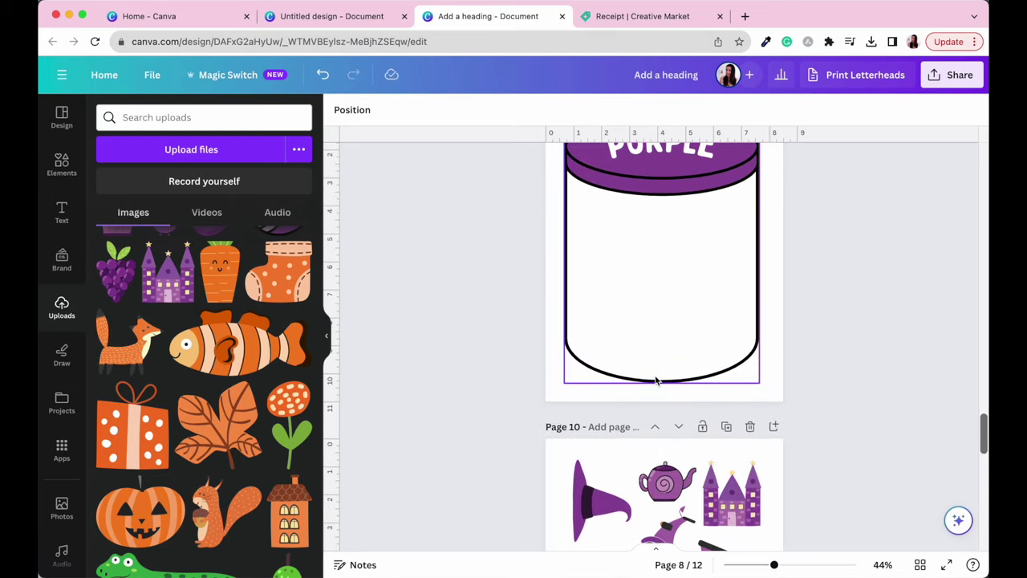
pyautogui.scroll(-10, 655, 381)
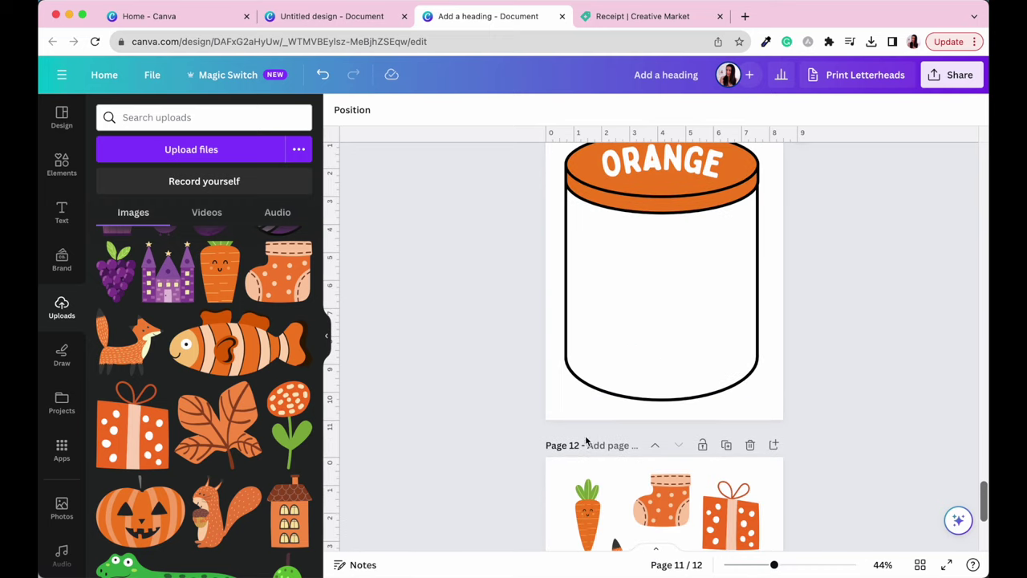
pyautogui.scroll(-3, 739, 418)
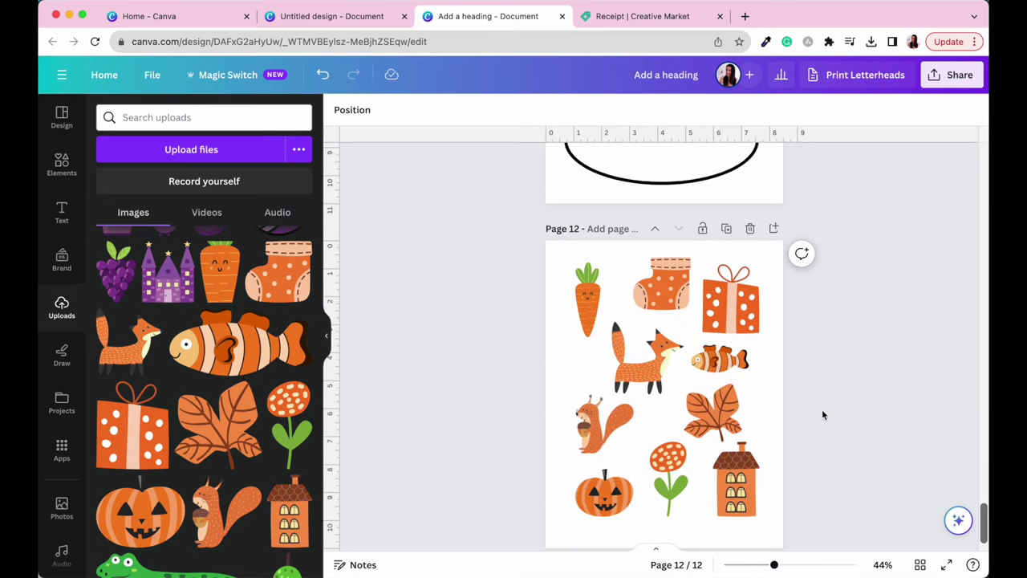
pyautogui.scroll(-2, 822, 414)
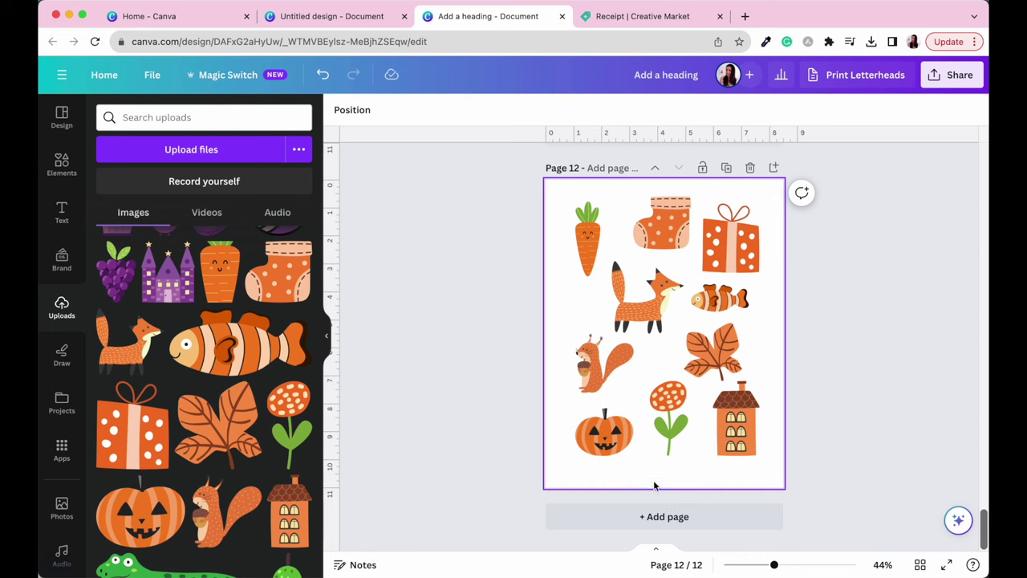
pyautogui.click(687, 517)
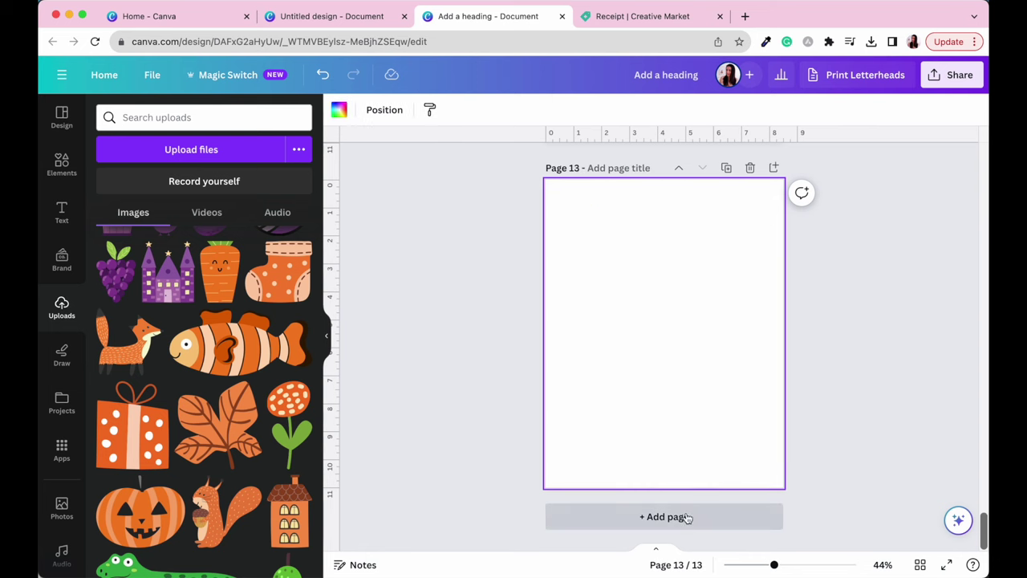
pyautogui.click(750, 177)
pyautogui.scroll(20, 899, 236)
pyautogui.scroll(5, 898, 232)
pyautogui.click(753, 170)
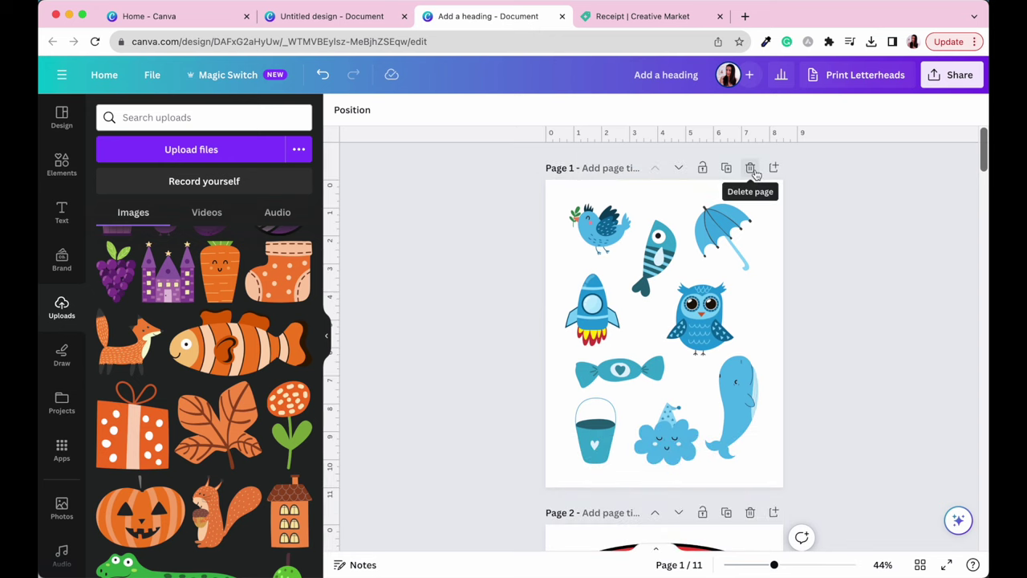
pyautogui.press('super+z')
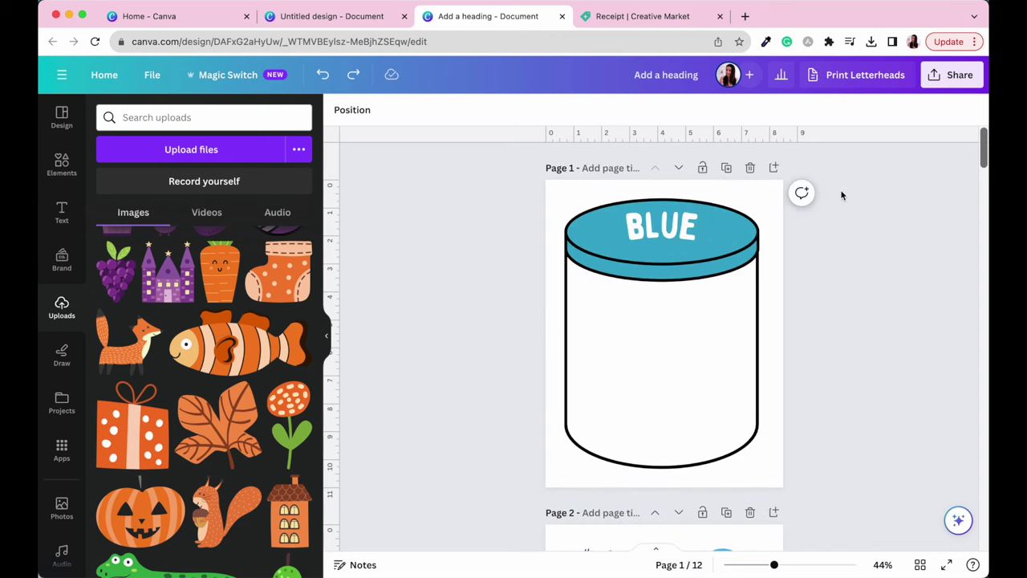
# - Insert a blank page before the blue jar and title it INSTRUCTIONS in black, using a copy of the jar's BLUE text
pyautogui.click(774, 168)
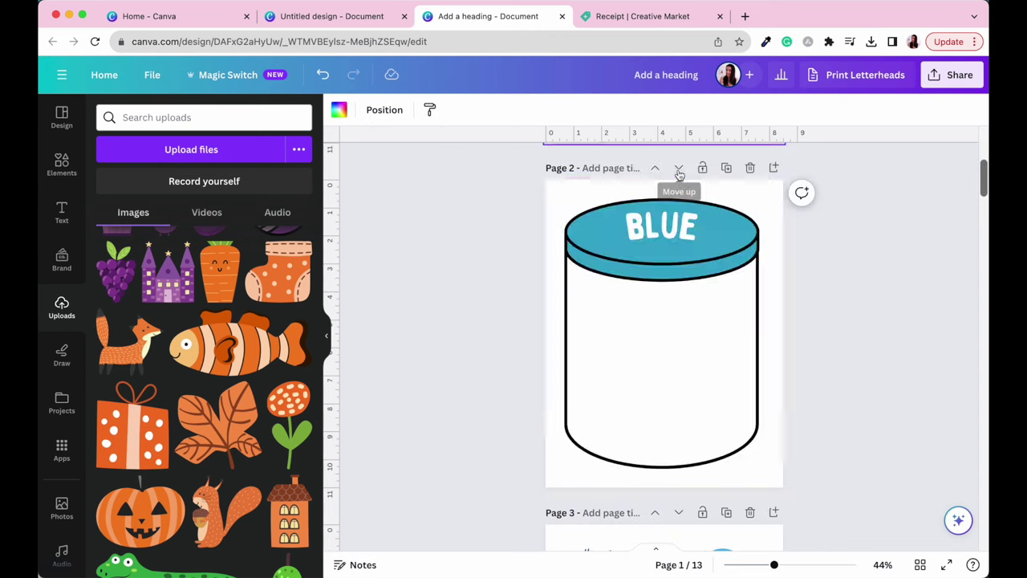
pyautogui.click(679, 168)
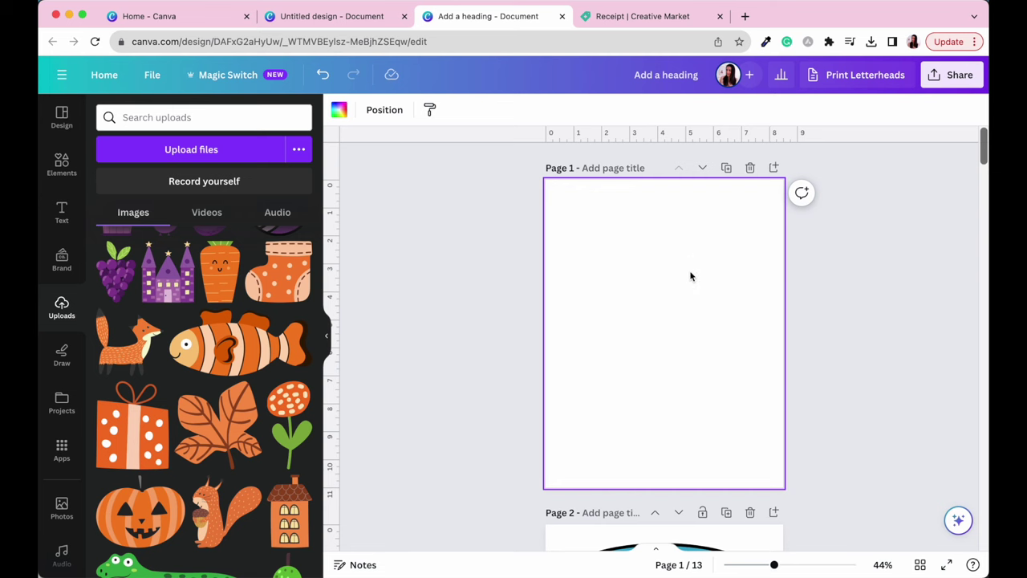
pyautogui.scroll(-3, 641, 413)
pyautogui.click(654, 491)
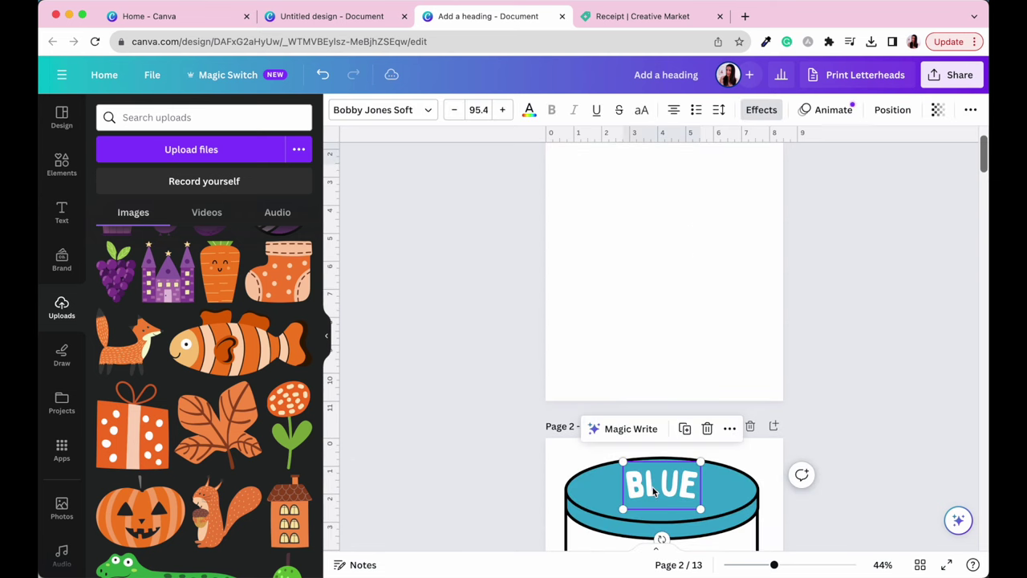
pyautogui.click(628, 258)
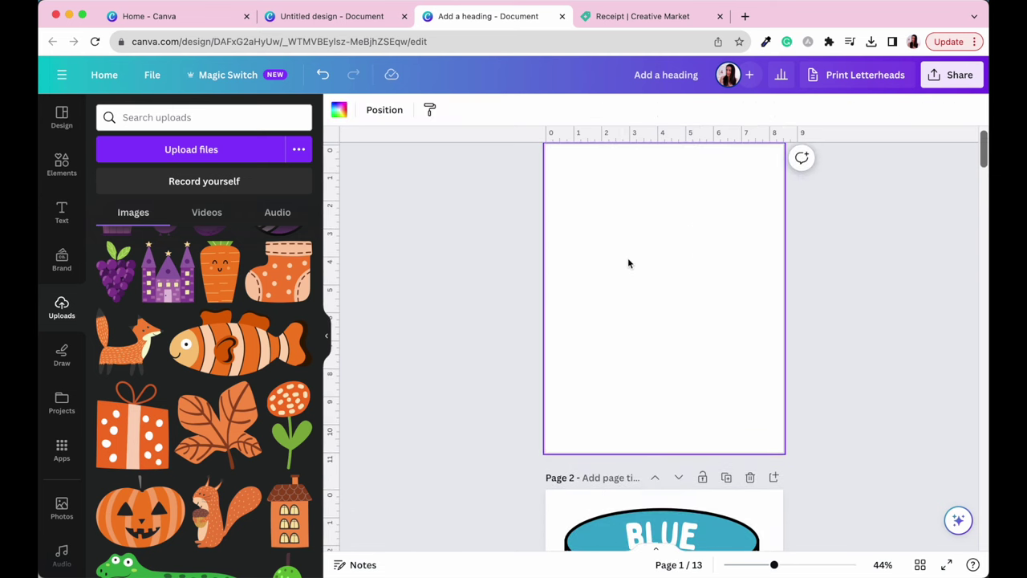
pyautogui.press('cmd+v')
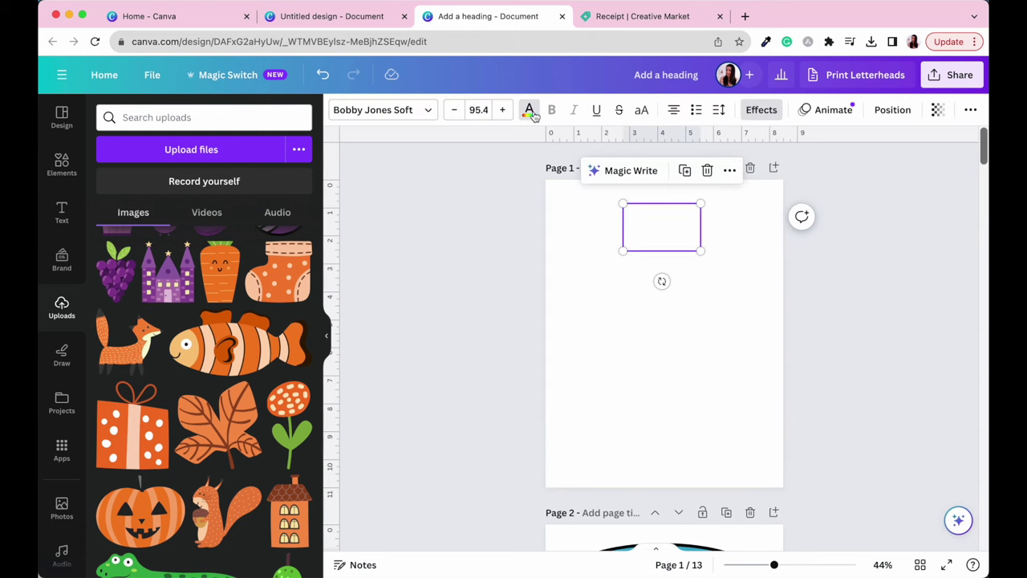
pyautogui.click(529, 110)
pyautogui.click(291, 321)
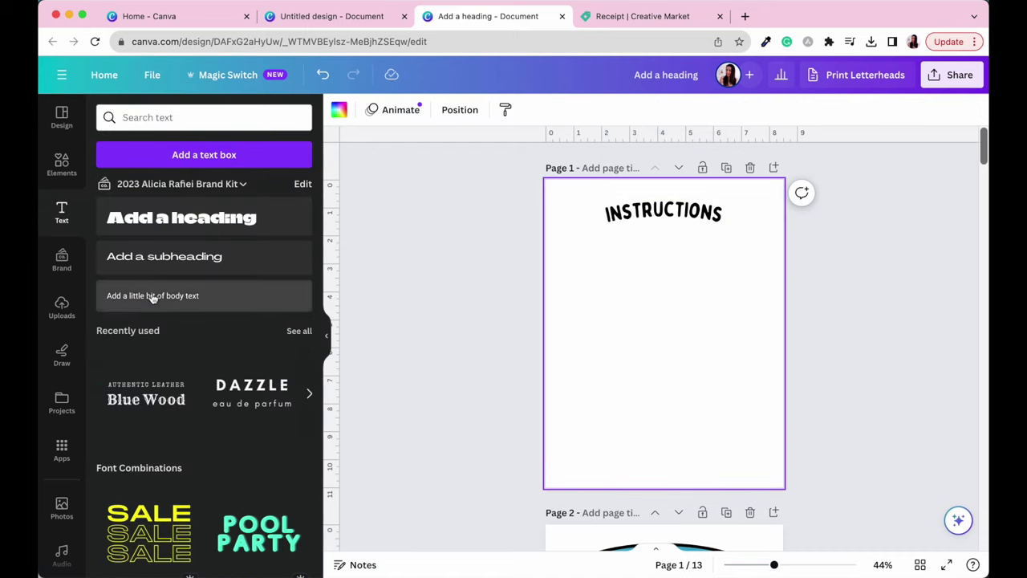
# - Add enlarged body text below the title starting "Here is where you'll add instructions for the caregiver", with the printing, laminating and cutting-out examples
pyautogui.click(152, 295)
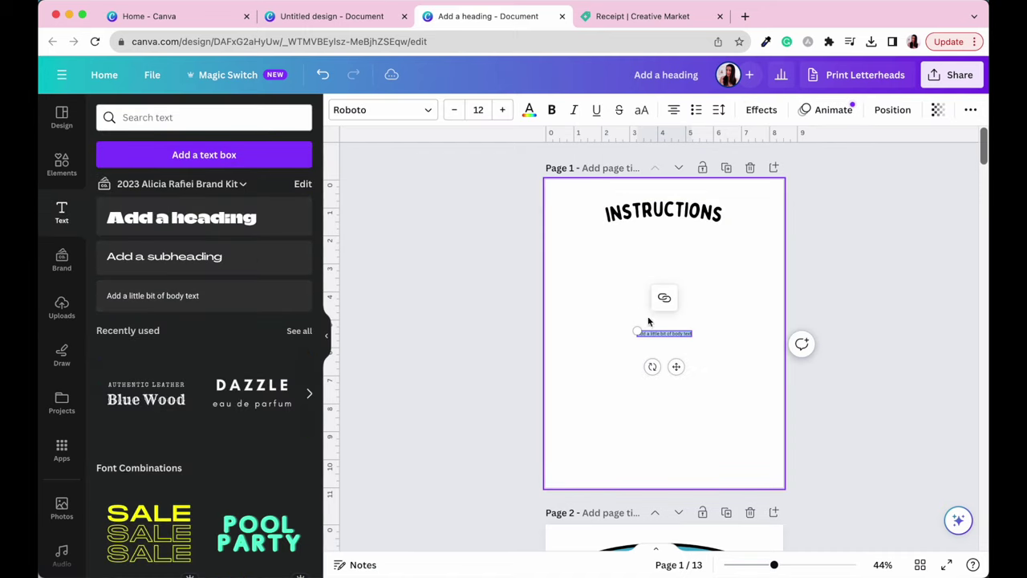
pyautogui.moveTo(636, 331); pyautogui.dragTo(607, 262)
pyautogui.write('Here is where you')
pyautogui.write("'ll add instructions for the caregiver on how they can print and use this worksheet (i.e")
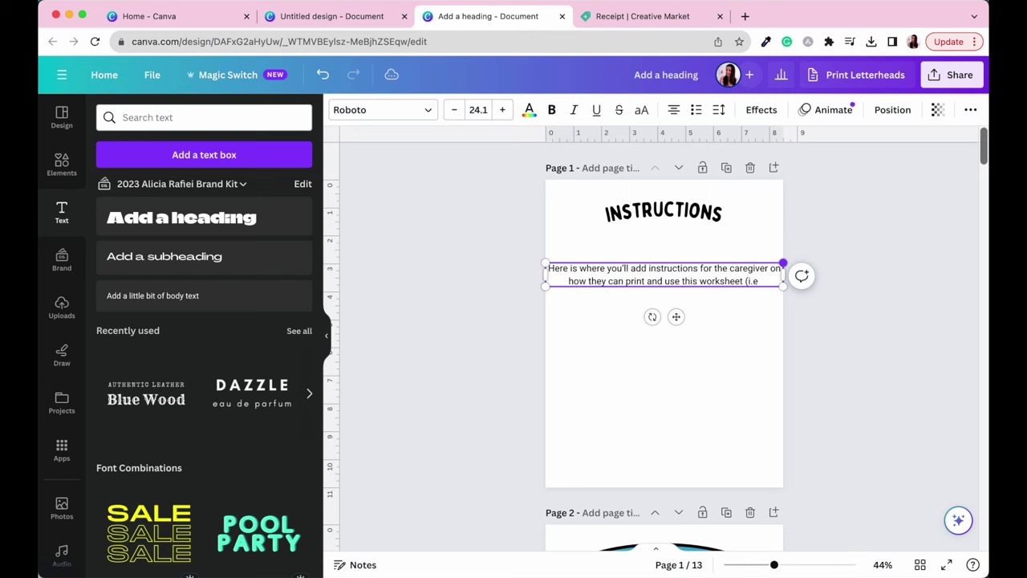
pyautogui.write(' print out the pages, laminate the jar, cut out the clipart art and laminate etc)')
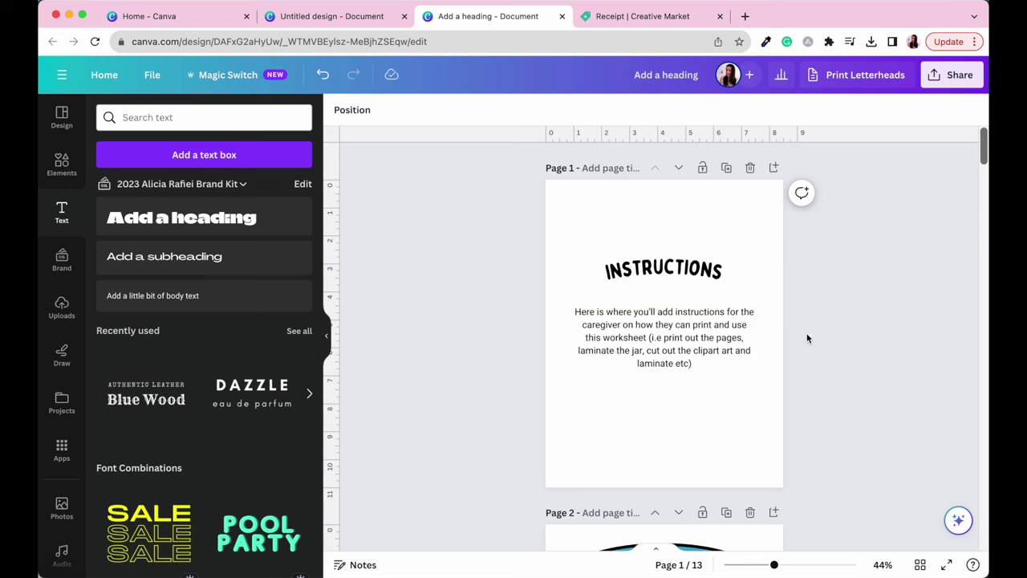
pyautogui.scroll(-6, 807, 338)
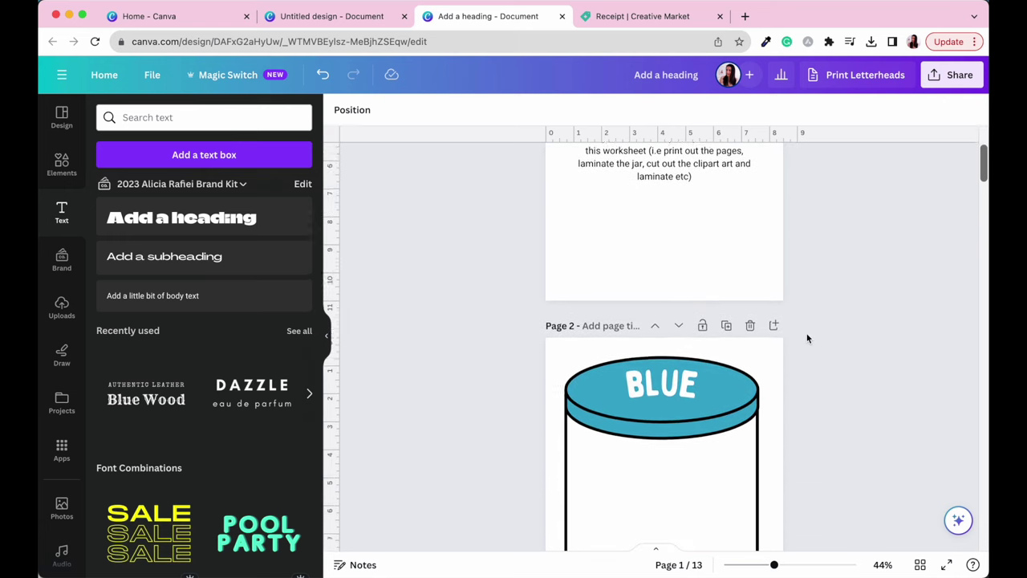
pyautogui.click(575, 327)
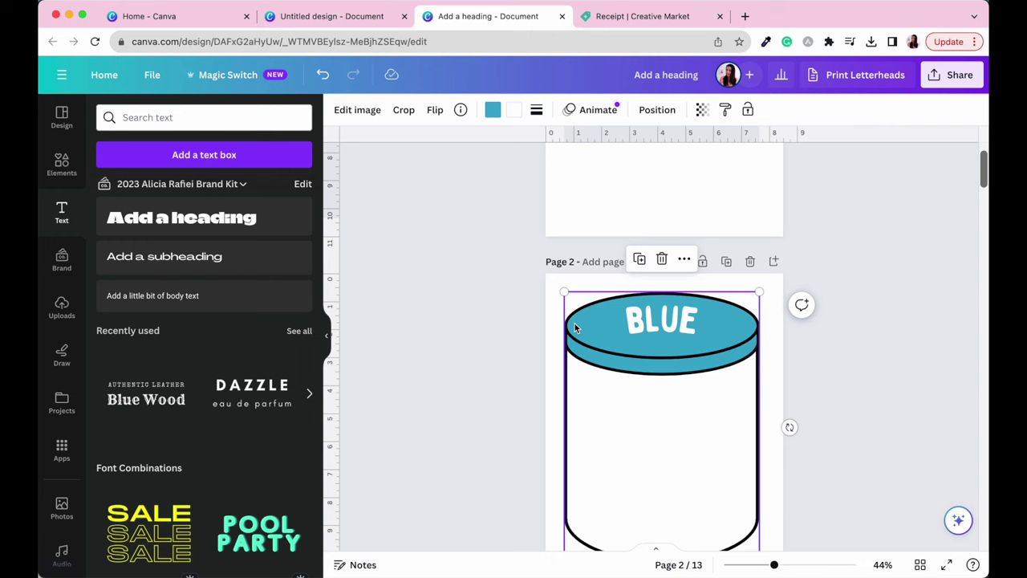
pyautogui.scroll(3, 578, 321)
pyautogui.click(585, 321)
pyautogui.hotkey('ctrl', 'v')
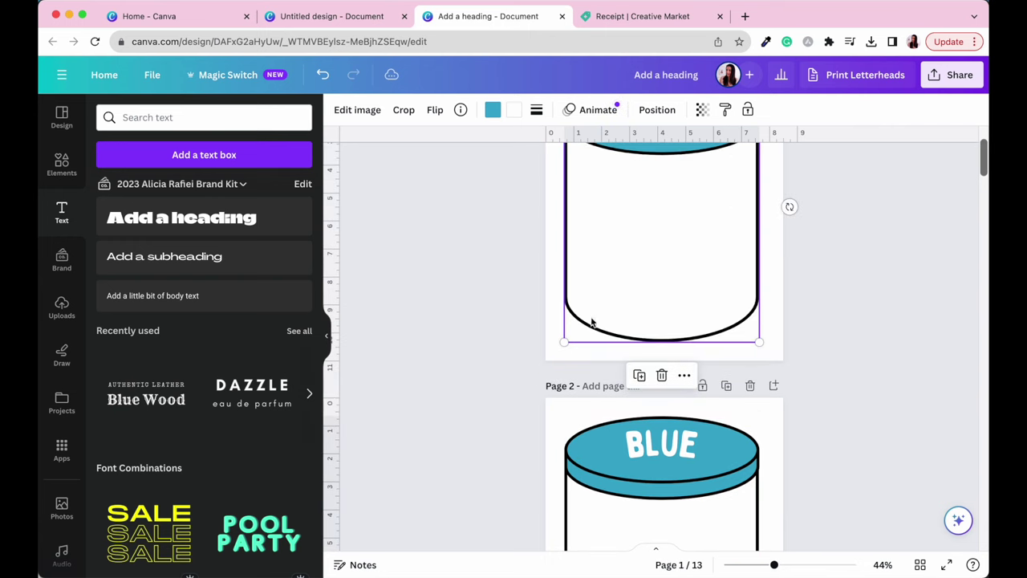
pyautogui.scroll(1, 701, 277)
pyautogui.scroll(1, 701, 276)
pyautogui.moveTo(759, 179); pyautogui.dragTo(632, 381)
pyautogui.hotkey('ctrl', 'z')
pyautogui.hotkey('ctrl', 'z')
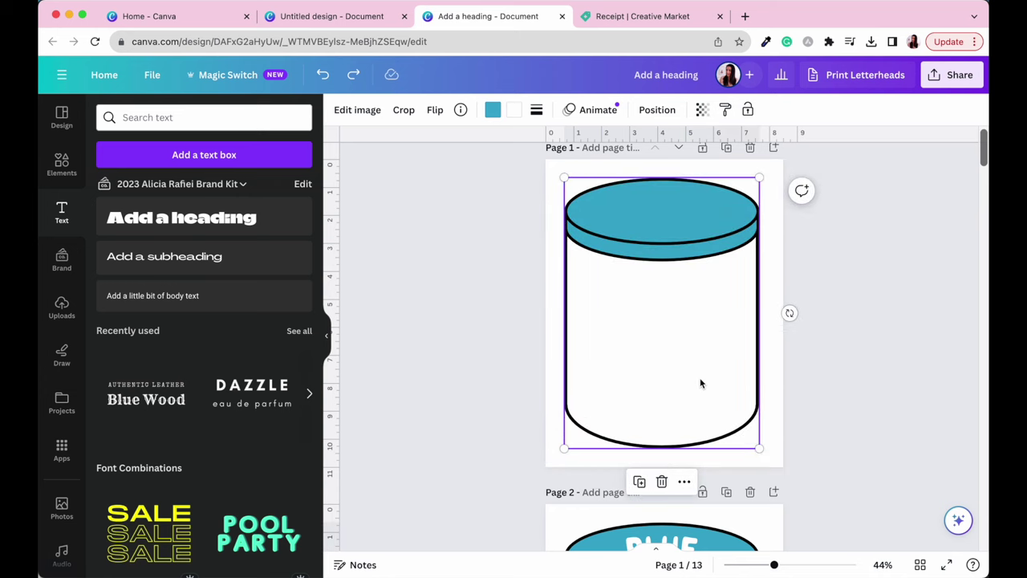
pyautogui.press('Delete')
# - Copy the blue jar with its BLUE label onto the instructions page and shrink it to about 2.4 wide by 3.3 high
pyautogui.scroll(-5, 829, 339)
pyautogui.scroll(1, 829, 339)
pyautogui.moveTo(834, 343); pyautogui.dragTo(622, 255)
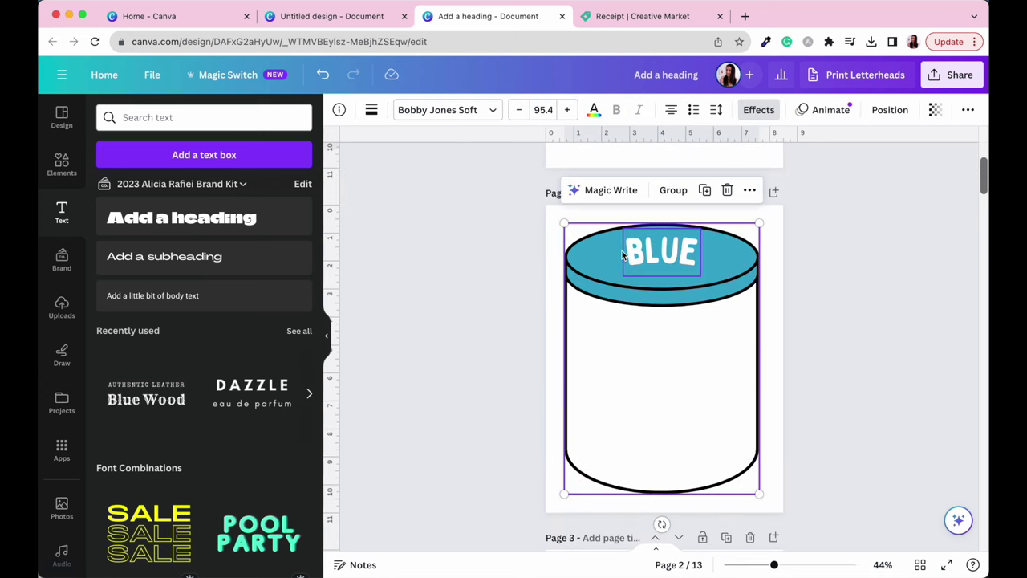
pyautogui.hotkey('ctrl', 'c')
pyautogui.scroll(3, 610, 286)
pyautogui.hotkey('ctrl', 'v')
pyautogui.scroll(2, 697, 268)
pyautogui.moveTo(759, 199); pyautogui.dragTo(633, 378)
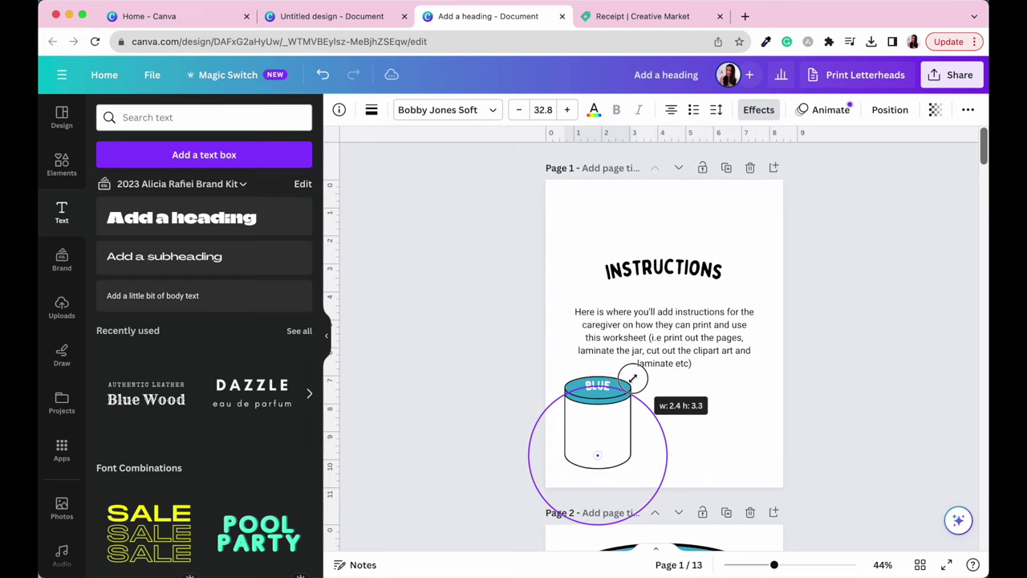
# - Tilt the small labelled jar slightly counterclockwise below the instructions text
pyautogui.click(681, 413)
pyautogui.moveTo(531, 382); pyautogui.dragTo(630, 416)
pyautogui.moveTo(596, 498); pyautogui.dragTo(615, 491)
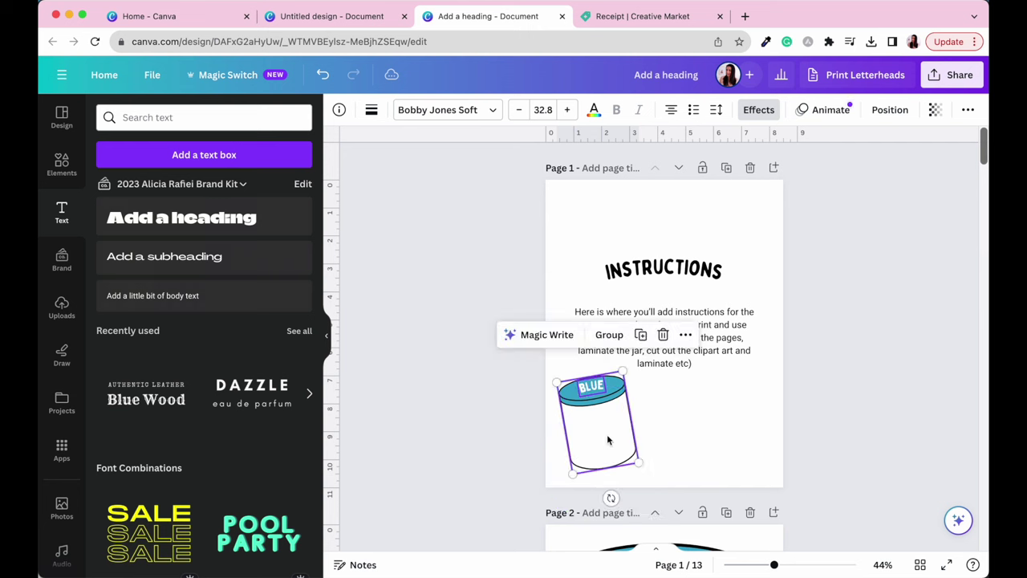
pyautogui.click(607, 440)
pyautogui.click(717, 448)
# - Copy the fish, umbrella and owl from the blue clipart page and place them, shrunk, inside the small jar on the instructions page
pyautogui.scroll(-10, 717, 448)
pyautogui.moveTo(804, 368); pyautogui.dragTo(665, 281)
pyautogui.scroll(10, 678, 312)
pyautogui.click(678, 312)
pyautogui.hotkey('ctrl', 'v')
pyautogui.scroll(2, 678, 312)
pyautogui.moveTo(768, 344); pyautogui.dragTo(710, 355)
pyautogui.moveTo(677, 315); pyautogui.dragTo(623, 413)
# - Copy the candy, bucket and cloud from the blue clipart page and place them, shrunk, to the right of the small jar
pyautogui.scroll(-10, 690, 415)
pyautogui.moveTo(528, 350); pyautogui.dragTo(678, 430)
pyautogui.hotkey('ctrl', 'c')
pyautogui.scroll(10, 715, 317)
pyautogui.hotkey('ctrl', 'v')
pyautogui.moveTo(694, 220); pyautogui.dragTo(660, 248)
pyautogui.moveTo(618, 288); pyautogui.dragTo(709, 293)
pyautogui.click(818, 296)
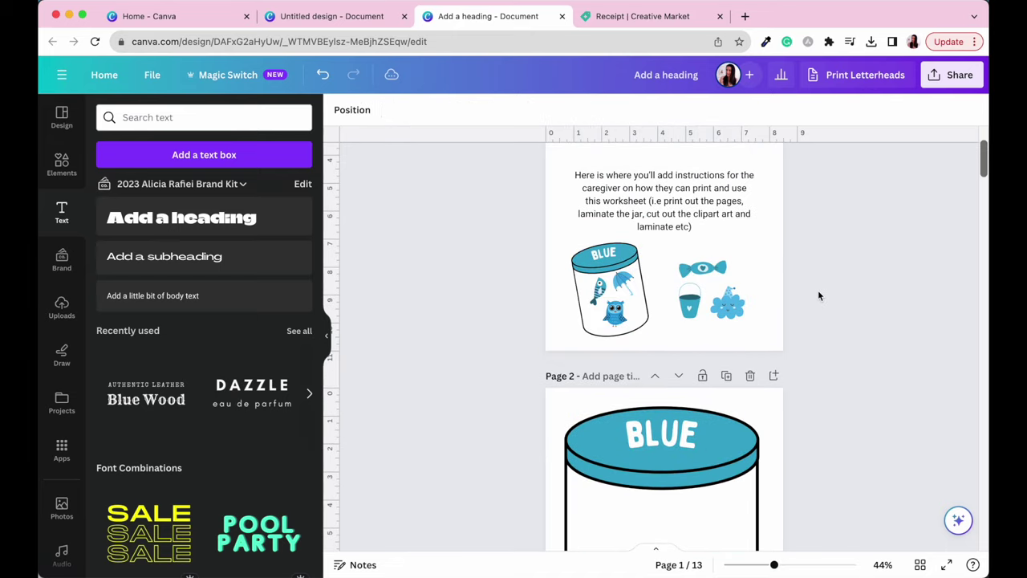
# - Rename the design as Color Sorting Printable
pyautogui.scroll(2, 852, 410)
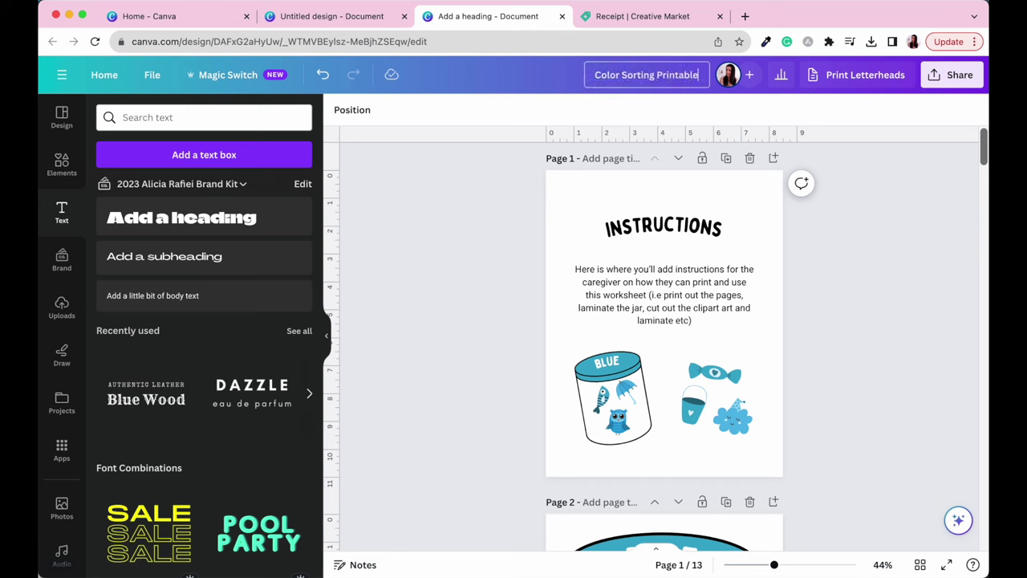
pyautogui.press('Return')
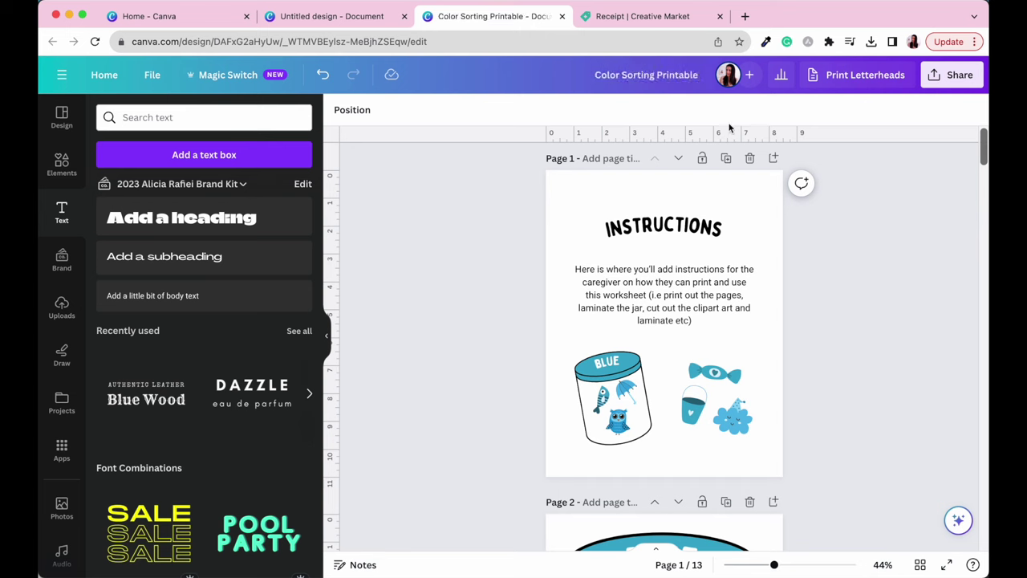
# - Download all pages of the design as a PDF Print file
pyautogui.scroll(-10, 830, 390)
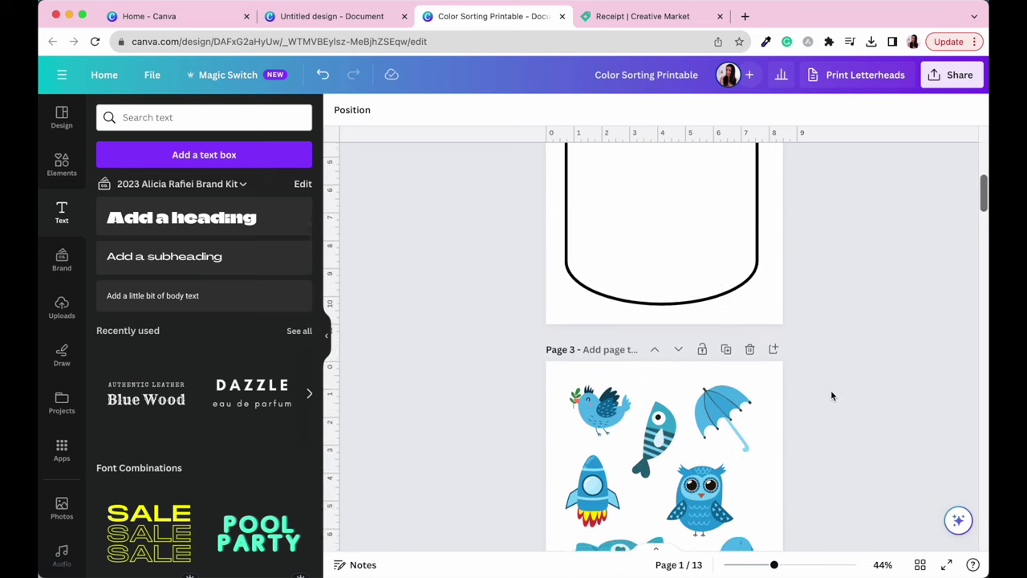
pyautogui.scroll(5, 830, 390)
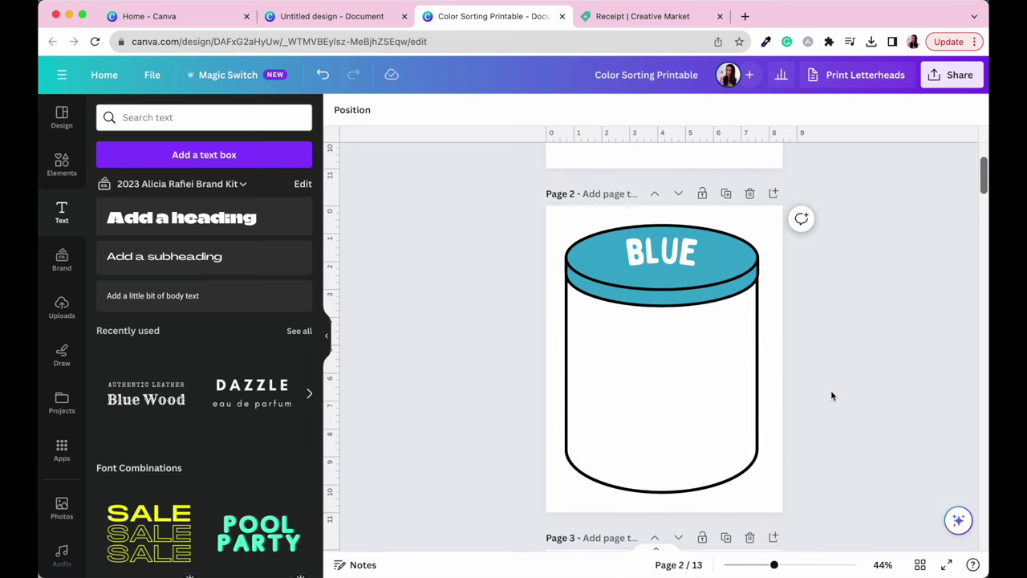
pyautogui.click(933, 76)
pyautogui.click(785, 404)
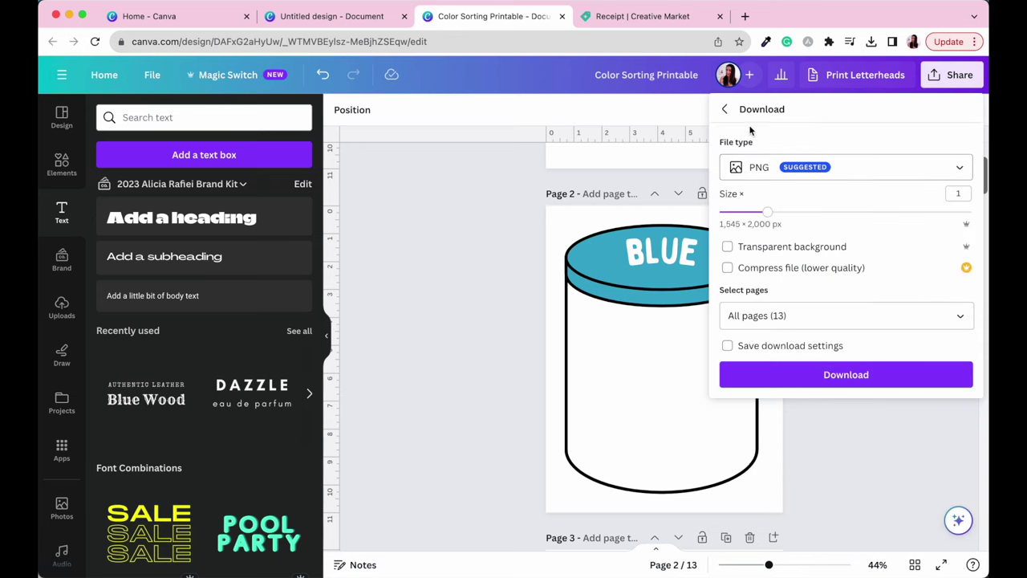
pyautogui.click(746, 178)
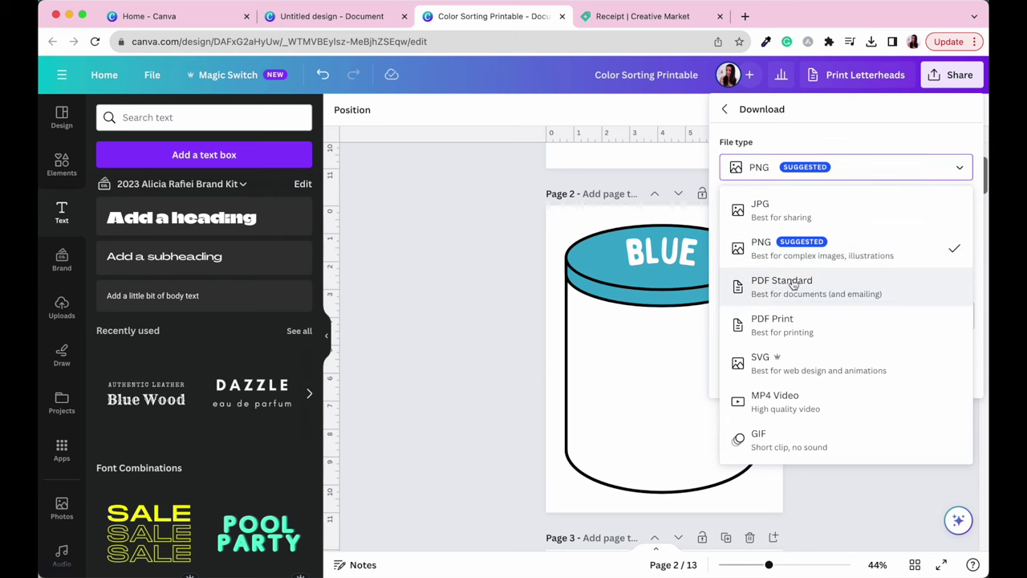
pyautogui.click(775, 324)
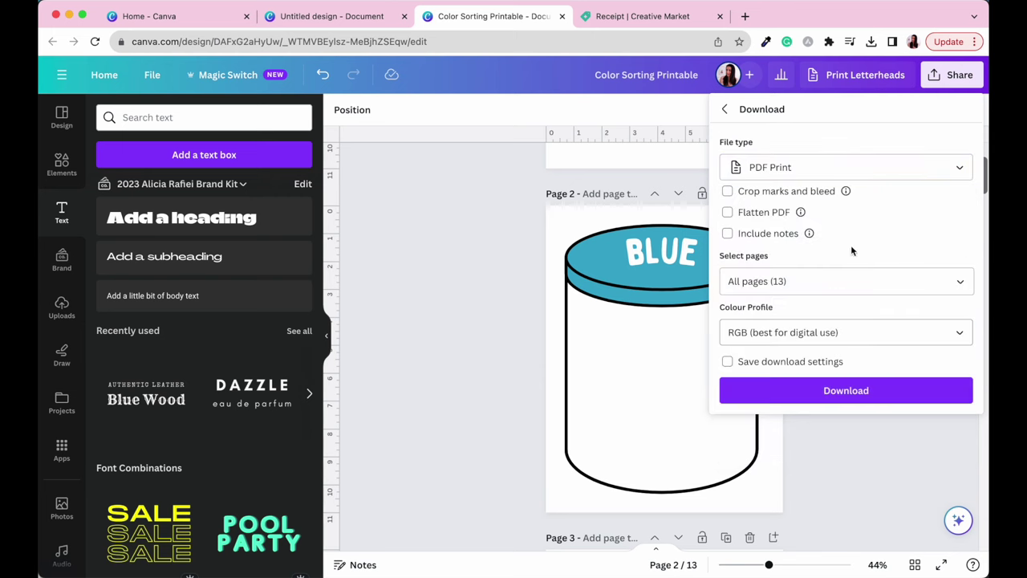
pyautogui.click(832, 393)
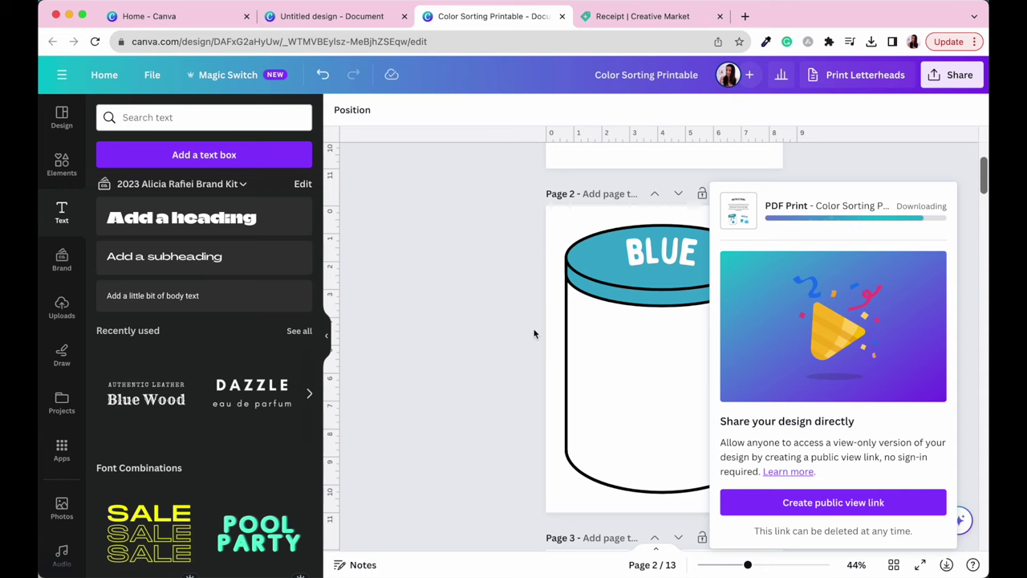
# - Open the downloaded Color Sorting Printable PDF and review its pages from the instructions to the orange clipart and back
pyautogui.click(743, 87)
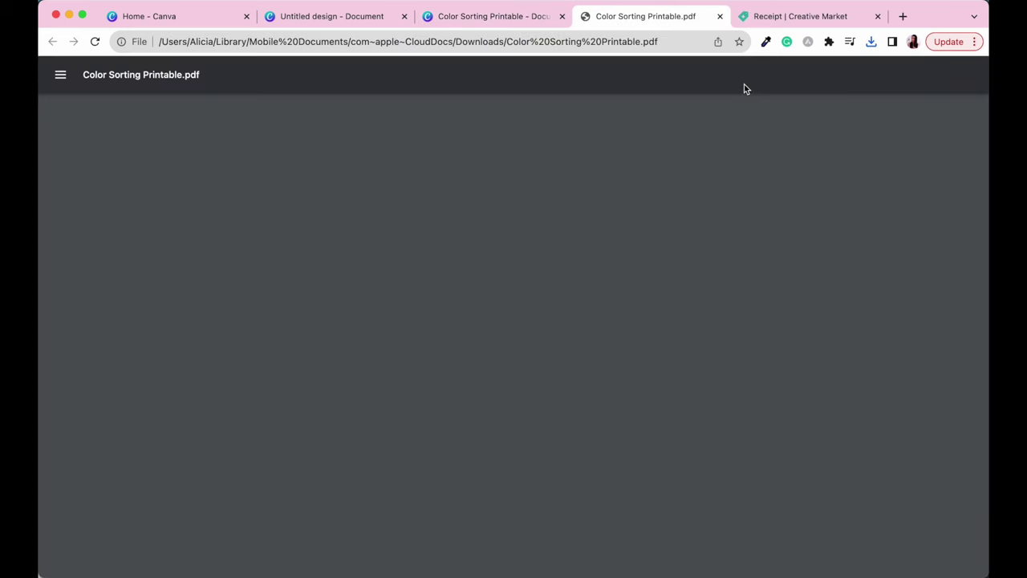
pyautogui.scroll(-5, 673, 289)
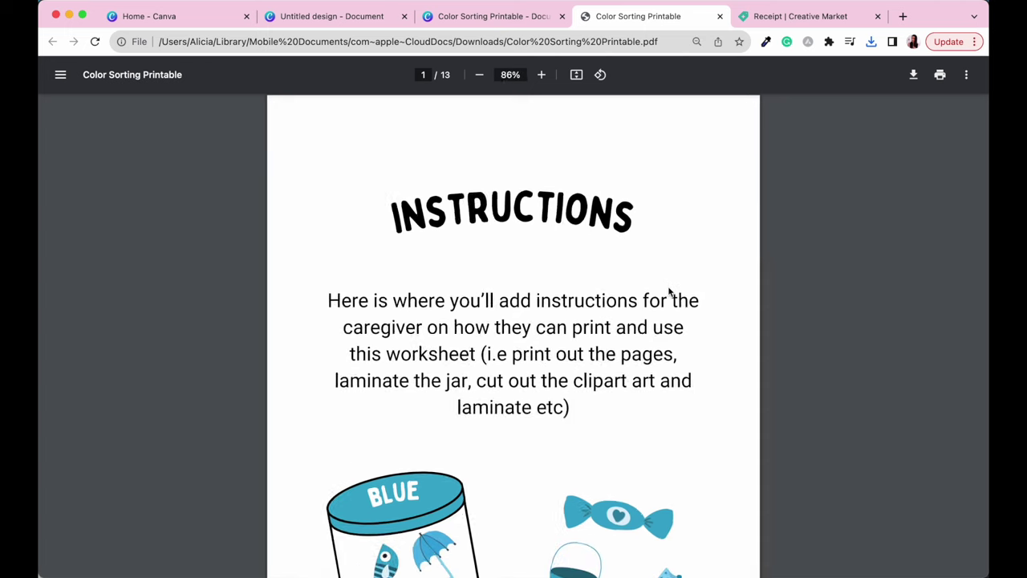
pyautogui.scroll(-10, 669, 290)
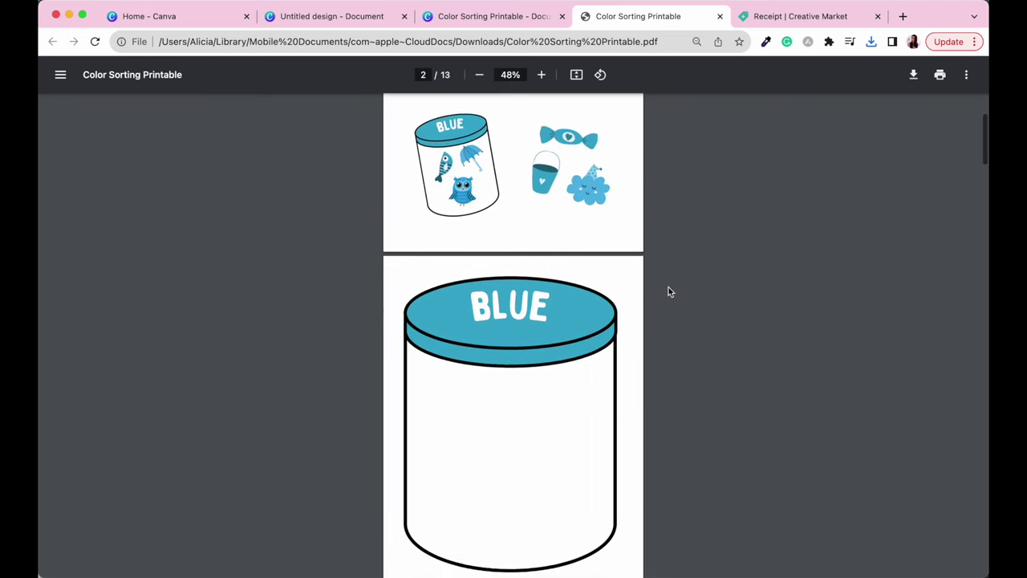
pyautogui.scroll(-10, 670, 291)
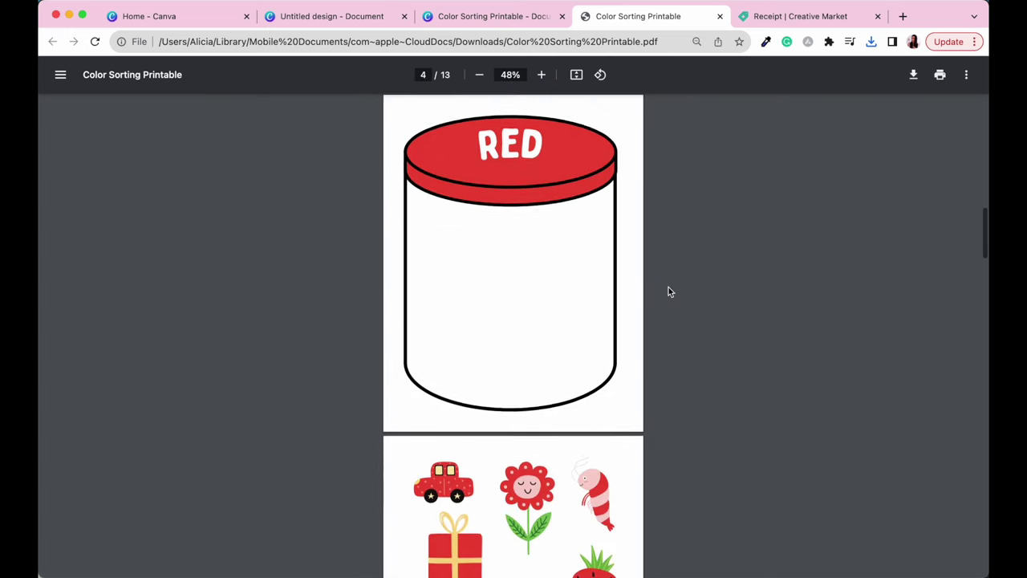
pyautogui.scroll(-10, 670, 291)
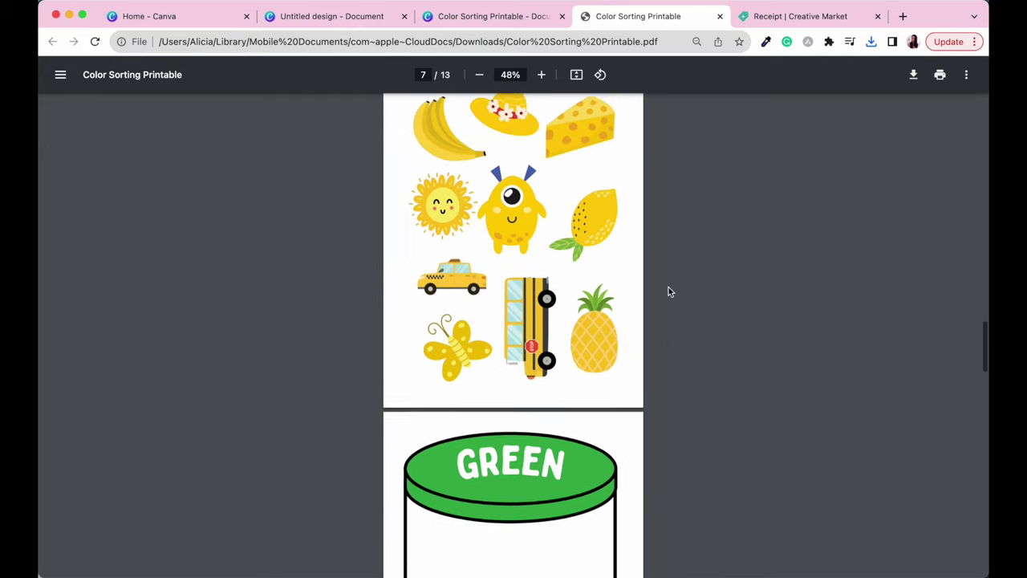
pyautogui.scroll(-10, 670, 291)
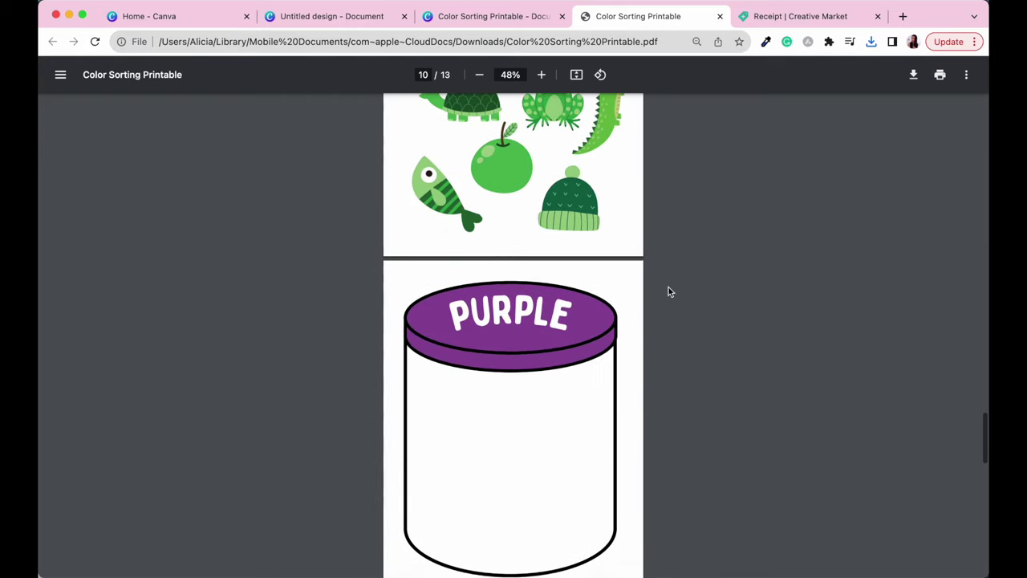
pyautogui.scroll(-6, 670, 291)
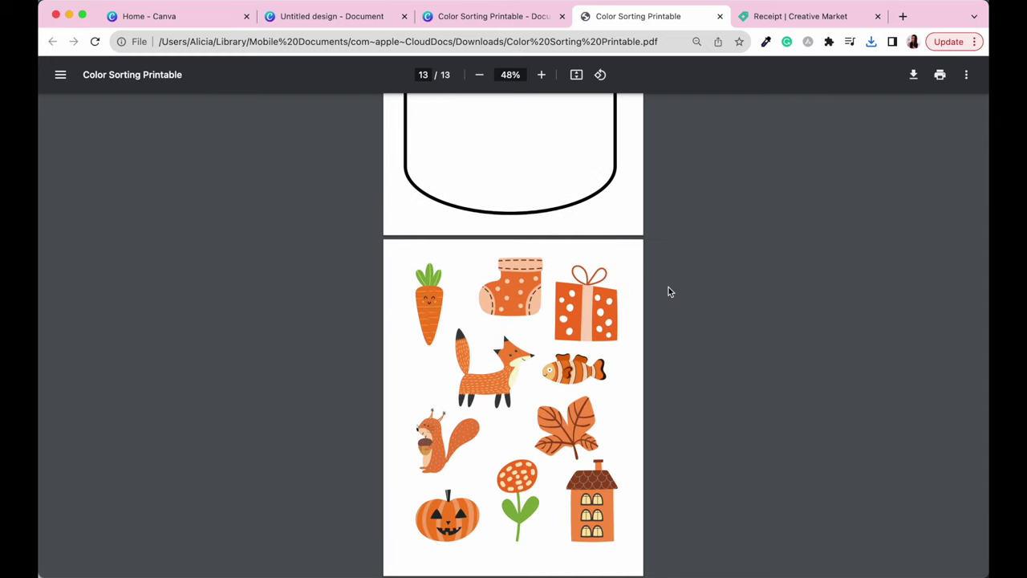
pyautogui.scroll(10, 670, 291)
pyautogui.scroll(15, 670, 291)
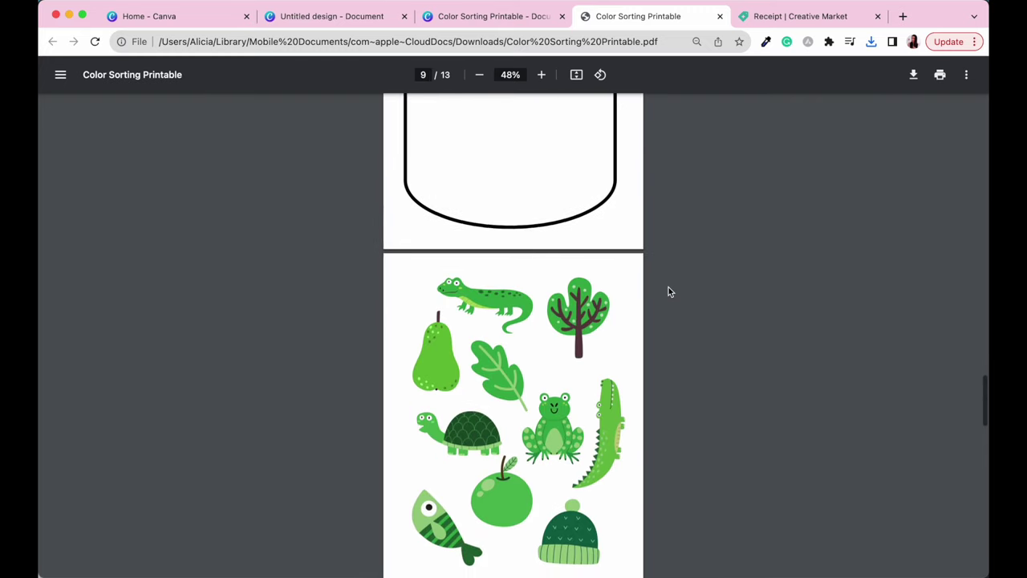
pyautogui.scroll(12, 670, 291)
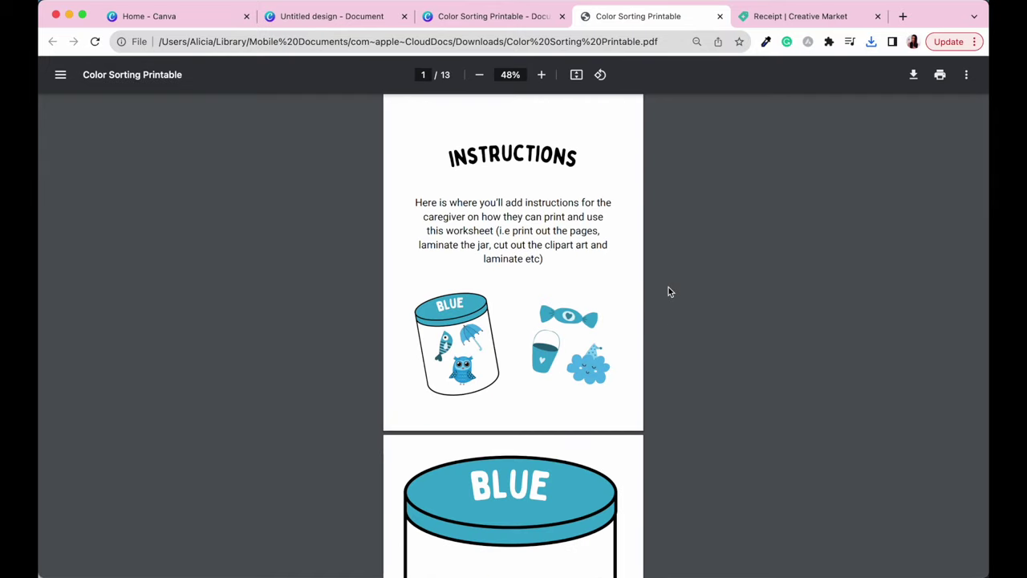